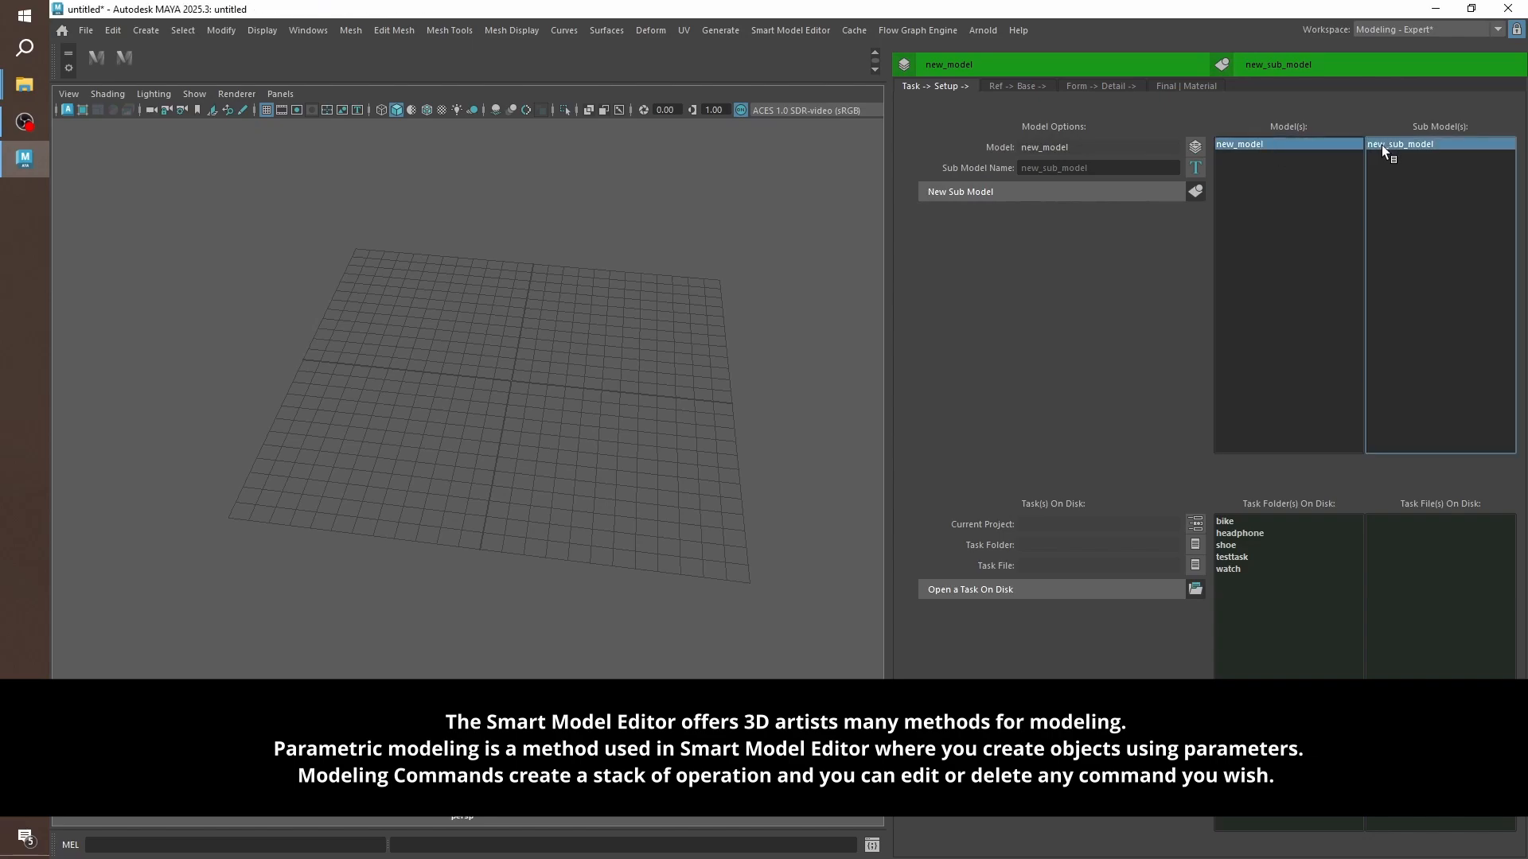
# Create a polygon cube on the grid in the Form and Detail stage and scale it up uniformly.
pyautogui.click(1092, 86)
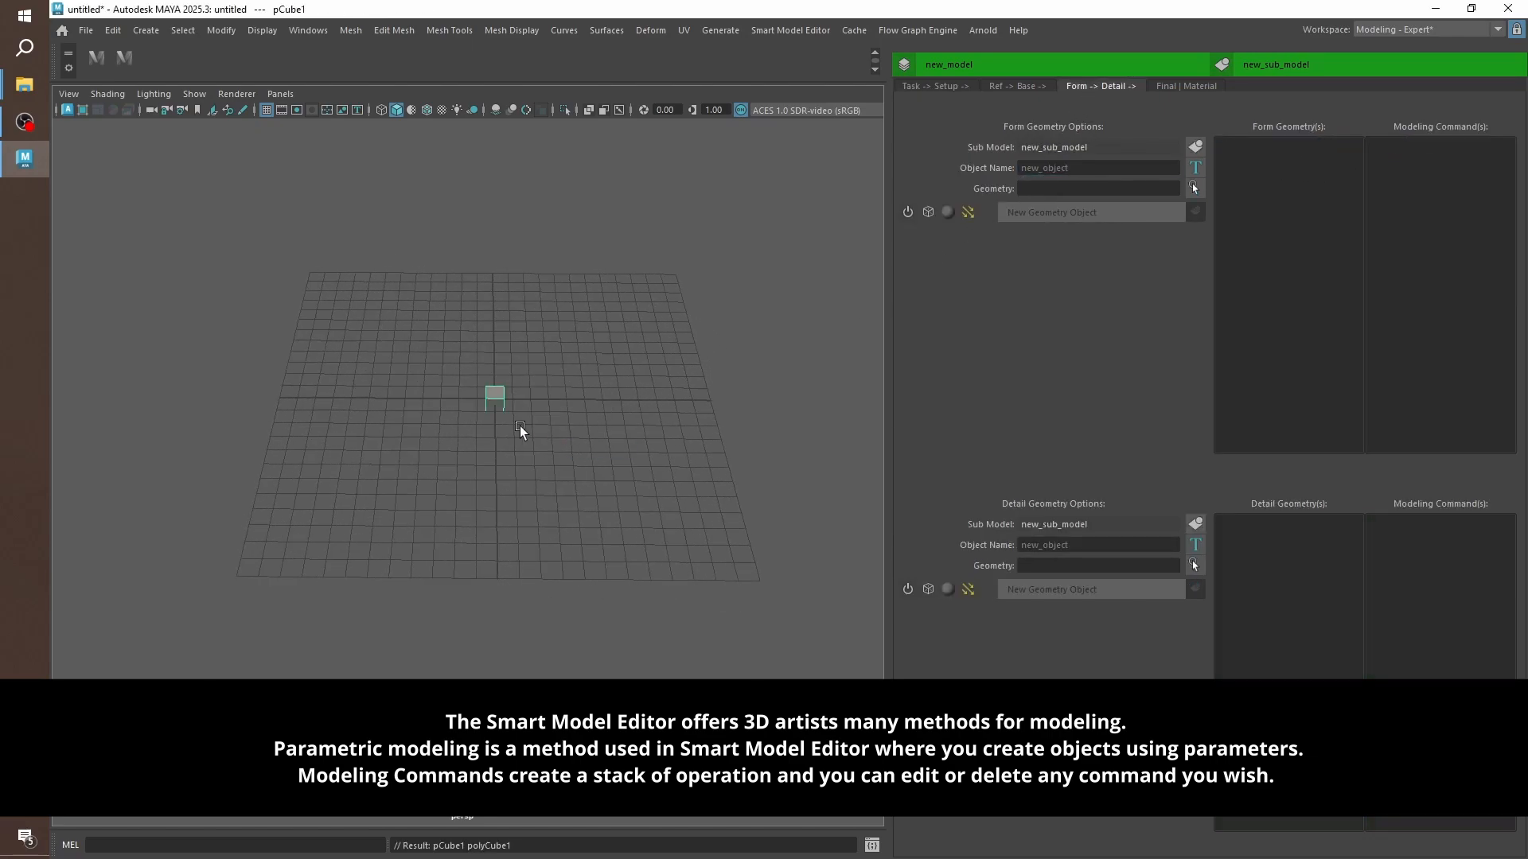
pyautogui.press('r')
pyautogui.moveTo(494, 398); pyautogui.dragTo(672, 378)
pyautogui.keyDown('alt'); pyautogui.moveTo(672, 378); pyautogui.dragTo(678, 343); pyautogui.keyUp('alt')
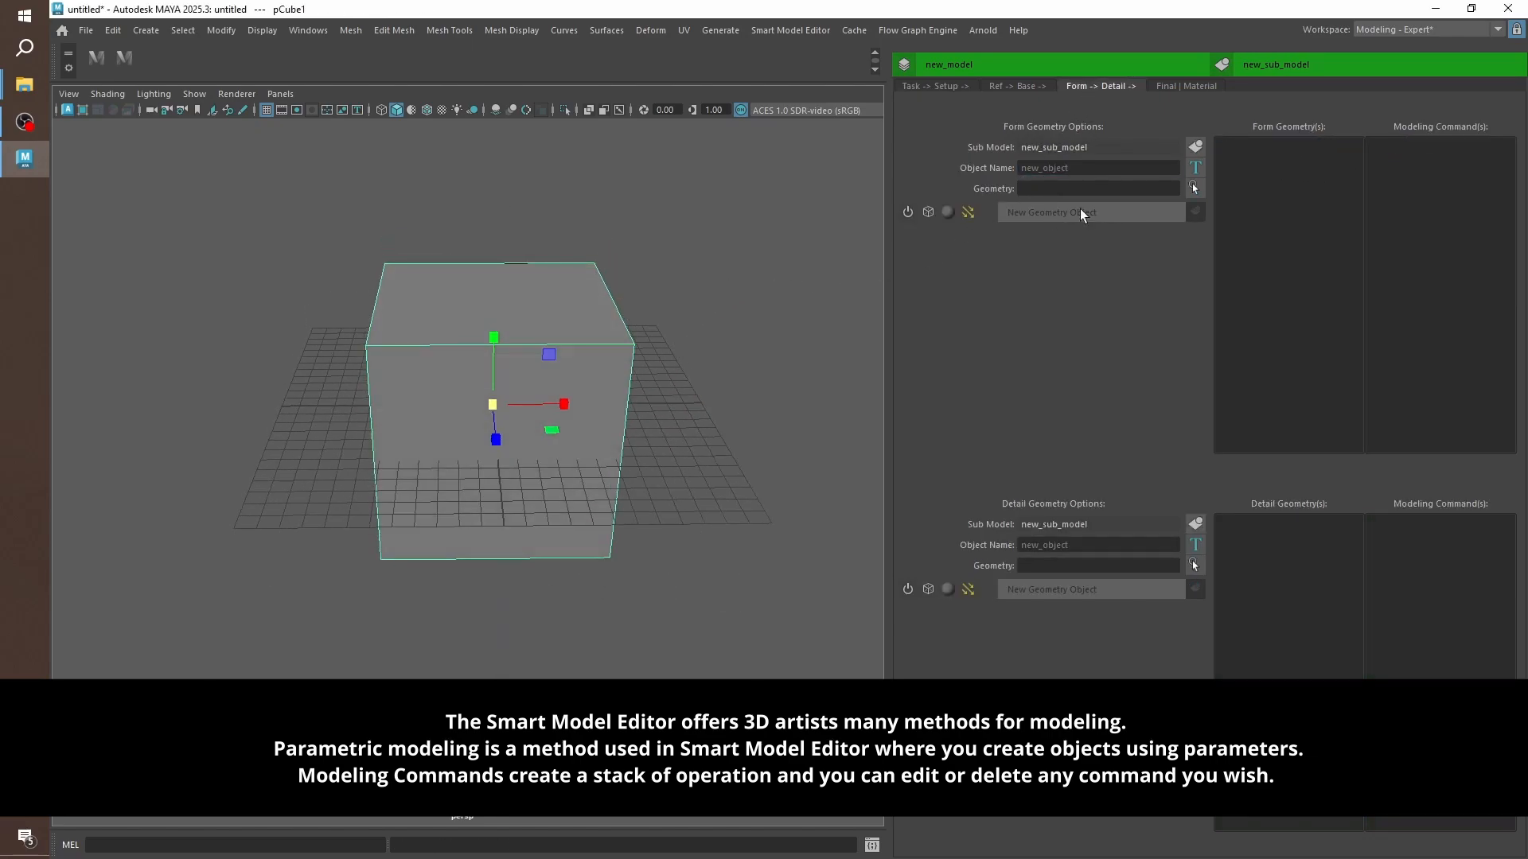
# Enable parametric modeling and make the selected cube a new form geometry object.
pyautogui.click(907, 212)
pyautogui.click(1195, 188)
pyautogui.click(1166, 213)
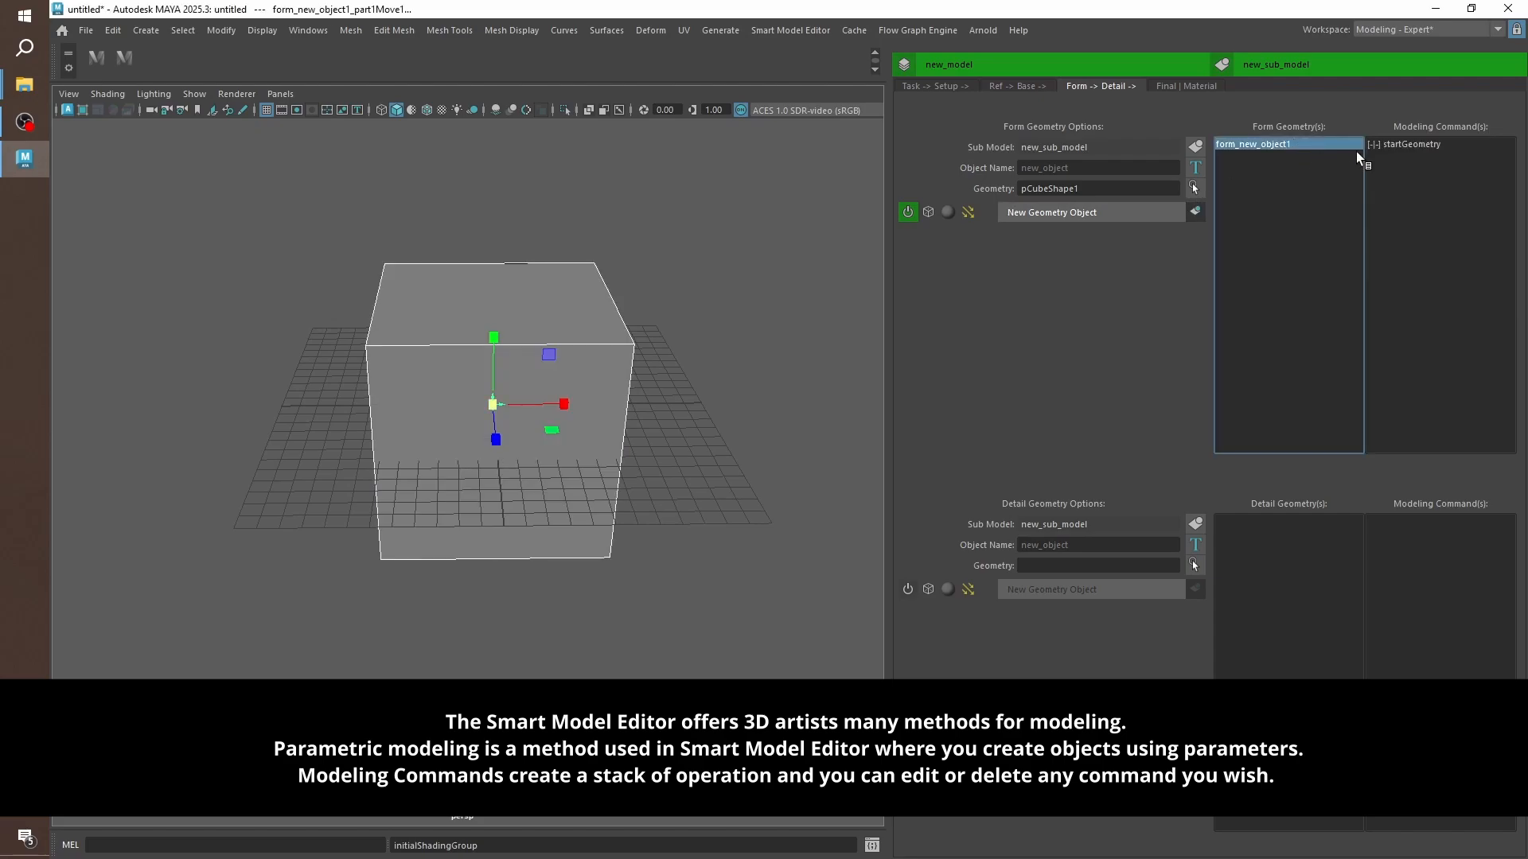
# Add a Move Vertex command to the cube and set its X scale to 3.5.
pyautogui.click(1195, 213)
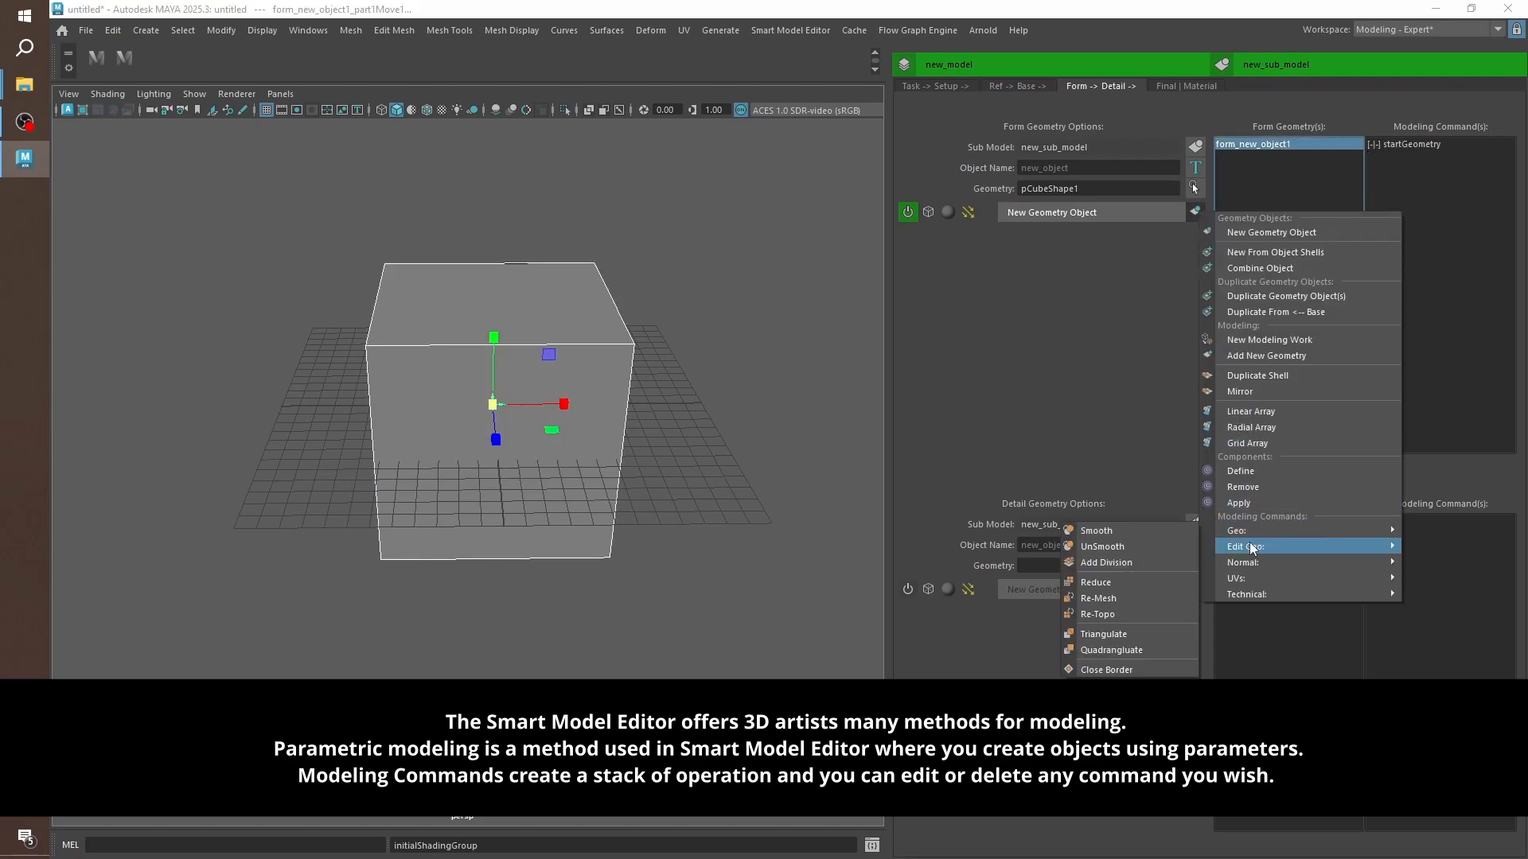
pyautogui.moveTo(1250, 545)
pyautogui.click(1136, 581)
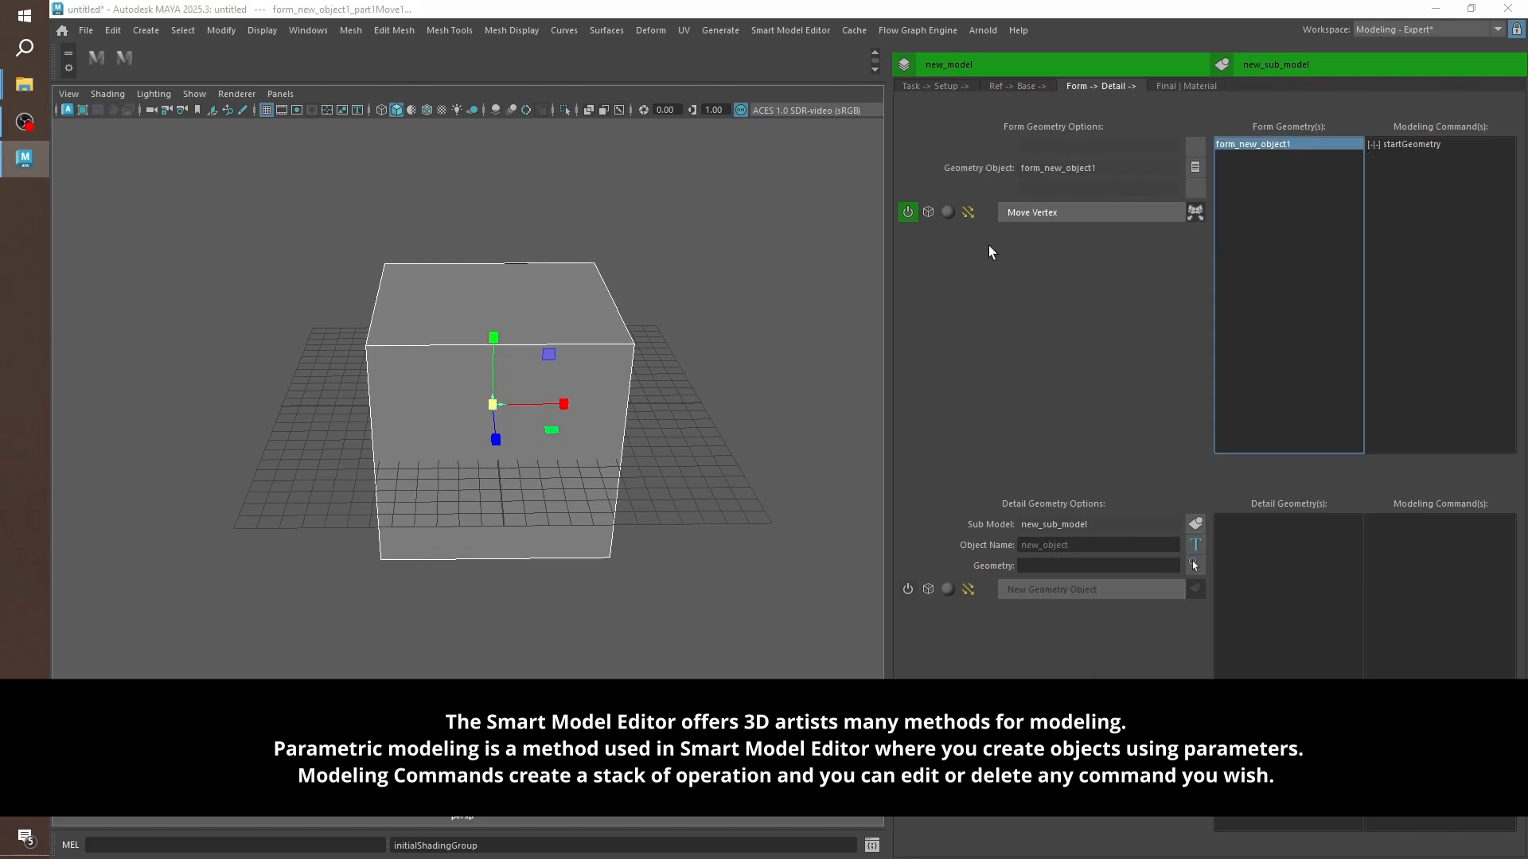
pyautogui.doubleClick(1390, 156)
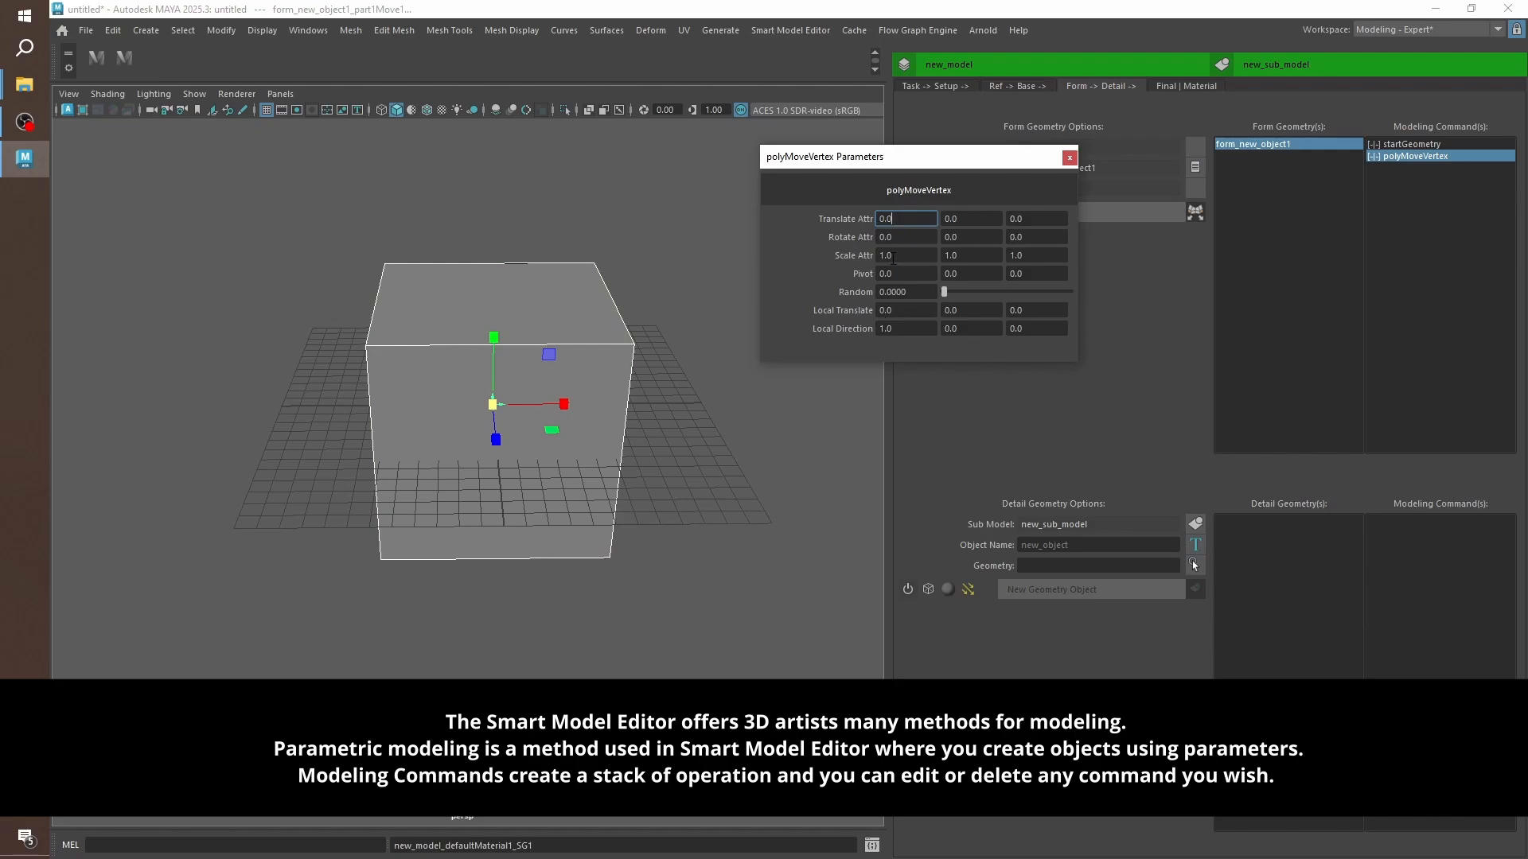
pyautogui.doubleClick(893, 255)
pyautogui.write('3.5')
pyautogui.press('Return')
pyautogui.keyDown('alt'); pyautogui.moveTo(642, 437); pyautogui.dragTo(764, 354); pyautogui.keyUp('alt')
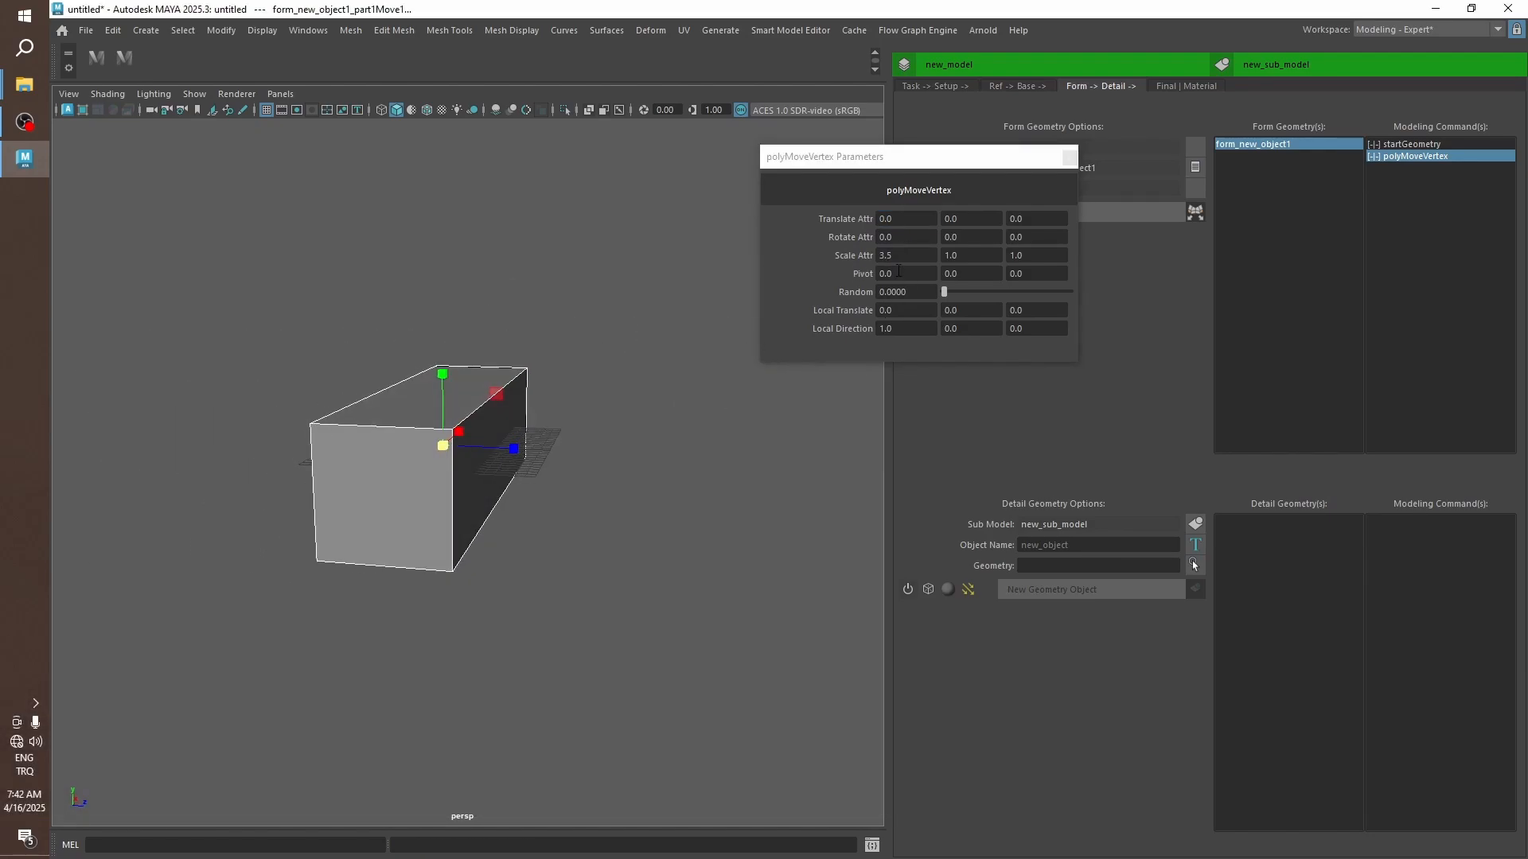
# Fine-tune the Move Vertex command's X scale interactively and close its parameters.
pyautogui.keyDown('ctrl'); pyautogui.moveTo(901, 257); pyautogui.dragTo(942, 293); pyautogui.keyUp('ctrl')
pyautogui.keyDown('alt'); pyautogui.moveTo(716, 445); pyautogui.dragTo(682, 448); pyautogui.keyUp('alt')
pyautogui.click(1069, 157)
# Subdivide the stretched box with an Add Division command and show wireframe edges on the shaded model.
pyautogui.keyDown('alt'); pyautogui.moveTo(708, 351); pyautogui.dragTo(720, 388); pyautogui.keyUp('alt')
pyautogui.click(1195, 212)
pyautogui.moveTo(1228, 537)
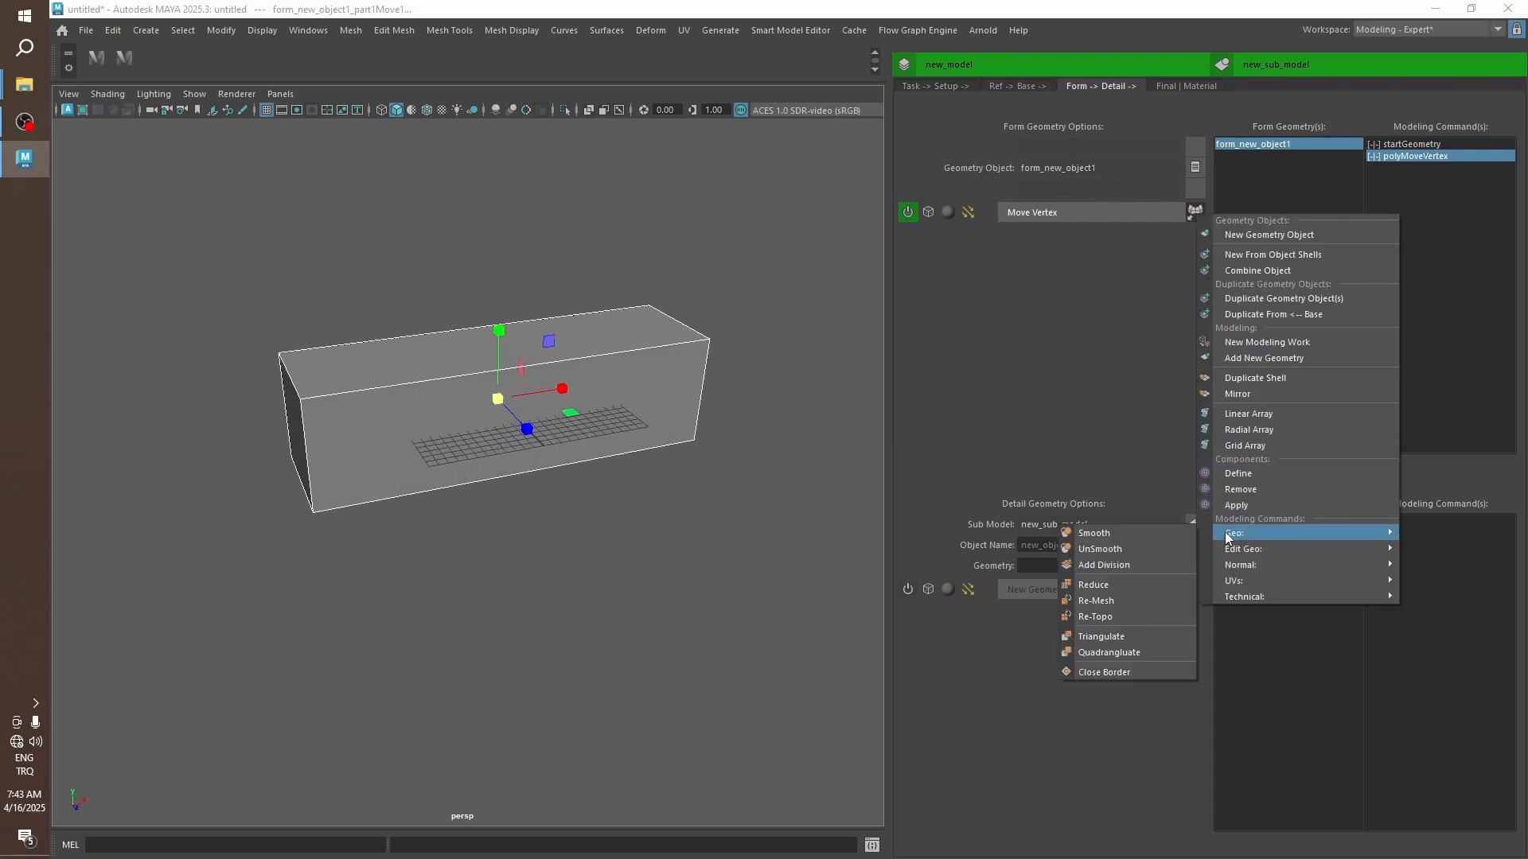
pyautogui.click(1134, 563)
pyautogui.moveTo(721, 398)
pyautogui.keyDown('alt'); pyautogui.mouseDown()
pyautogui.moveTo(666, 437)
pyautogui.moveTo(710, 404)
pyautogui.mouseUp(); pyautogui.keyUp('alt')
pyautogui.click(1195, 211)
pyautogui.click(1095, 210)
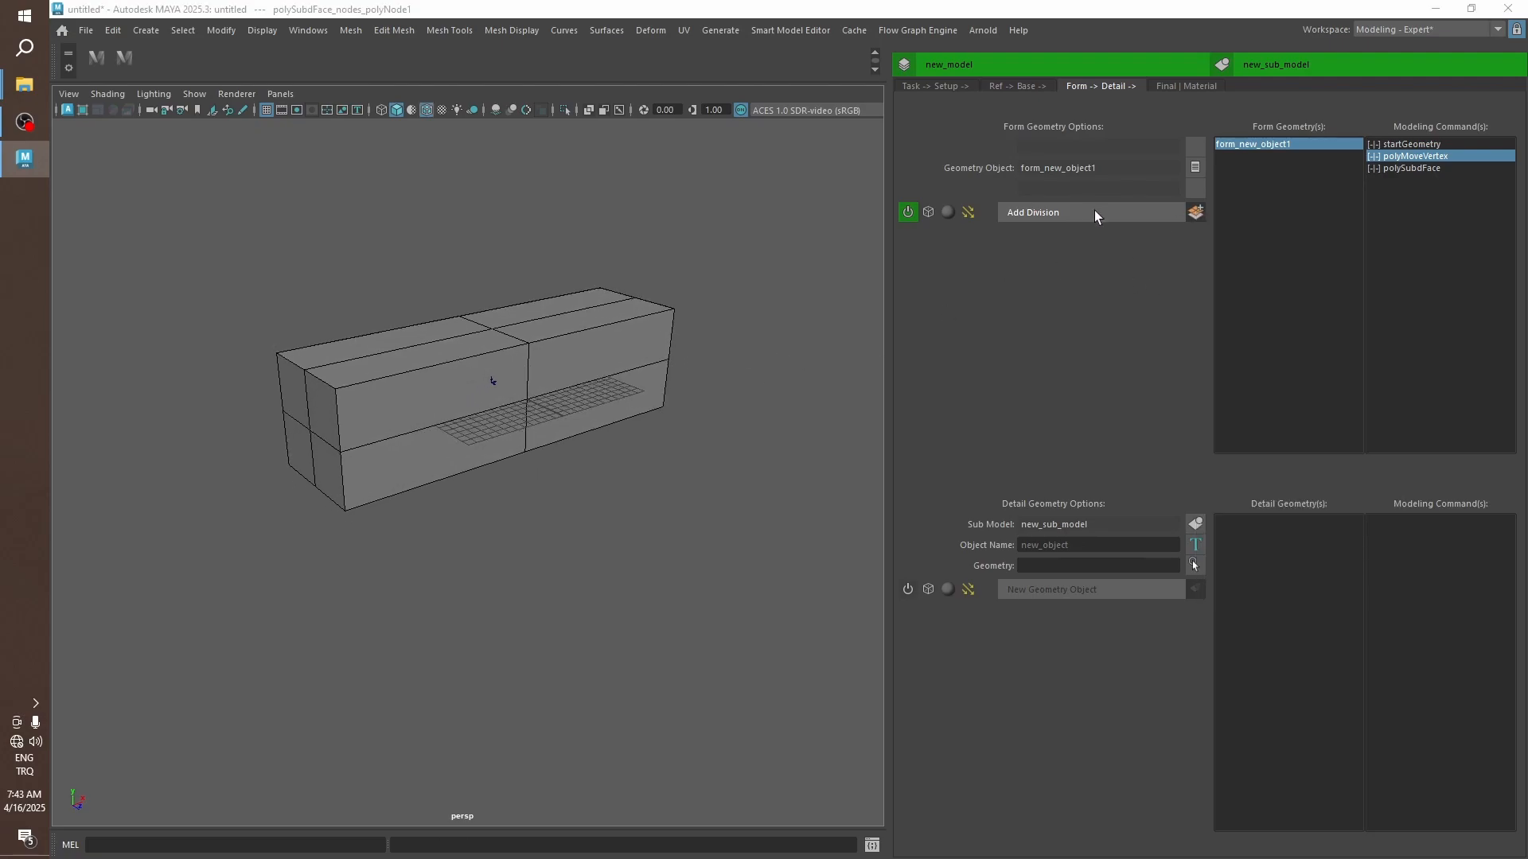
# Add a second Add Division command with the Linear subdivision method and Divisions V set to 4.
pyautogui.click(1095, 210)
pyautogui.doubleClick(1381, 180)
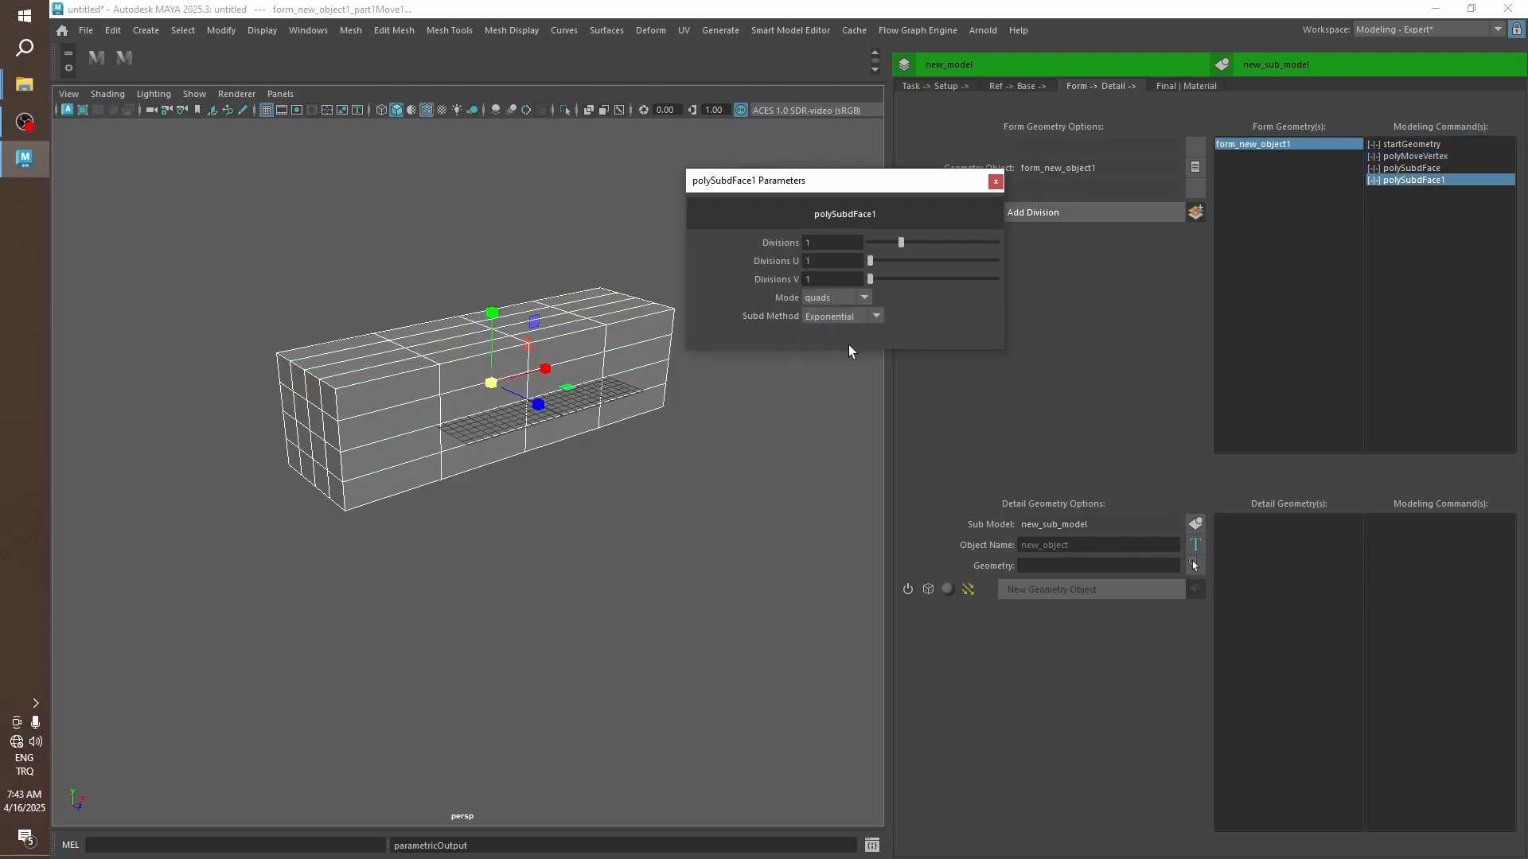
pyautogui.click(849, 347)
pyautogui.moveTo(869, 278); pyautogui.dragTo(921, 279)
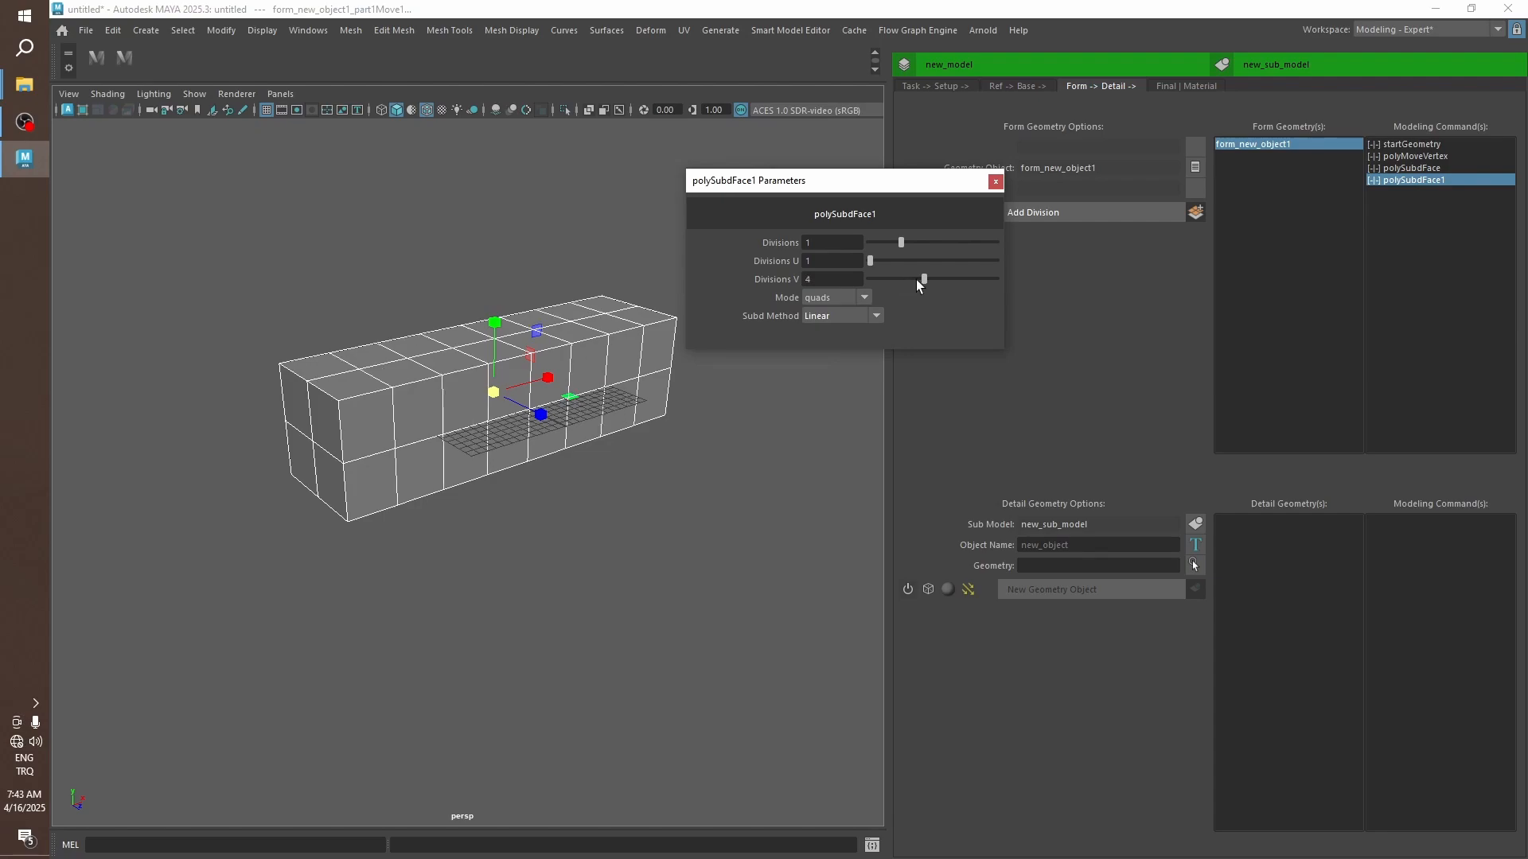
pyautogui.keyDown('alt'); pyautogui.moveTo(791, 429); pyautogui.dragTo(774, 452); pyautogui.keyUp('alt')
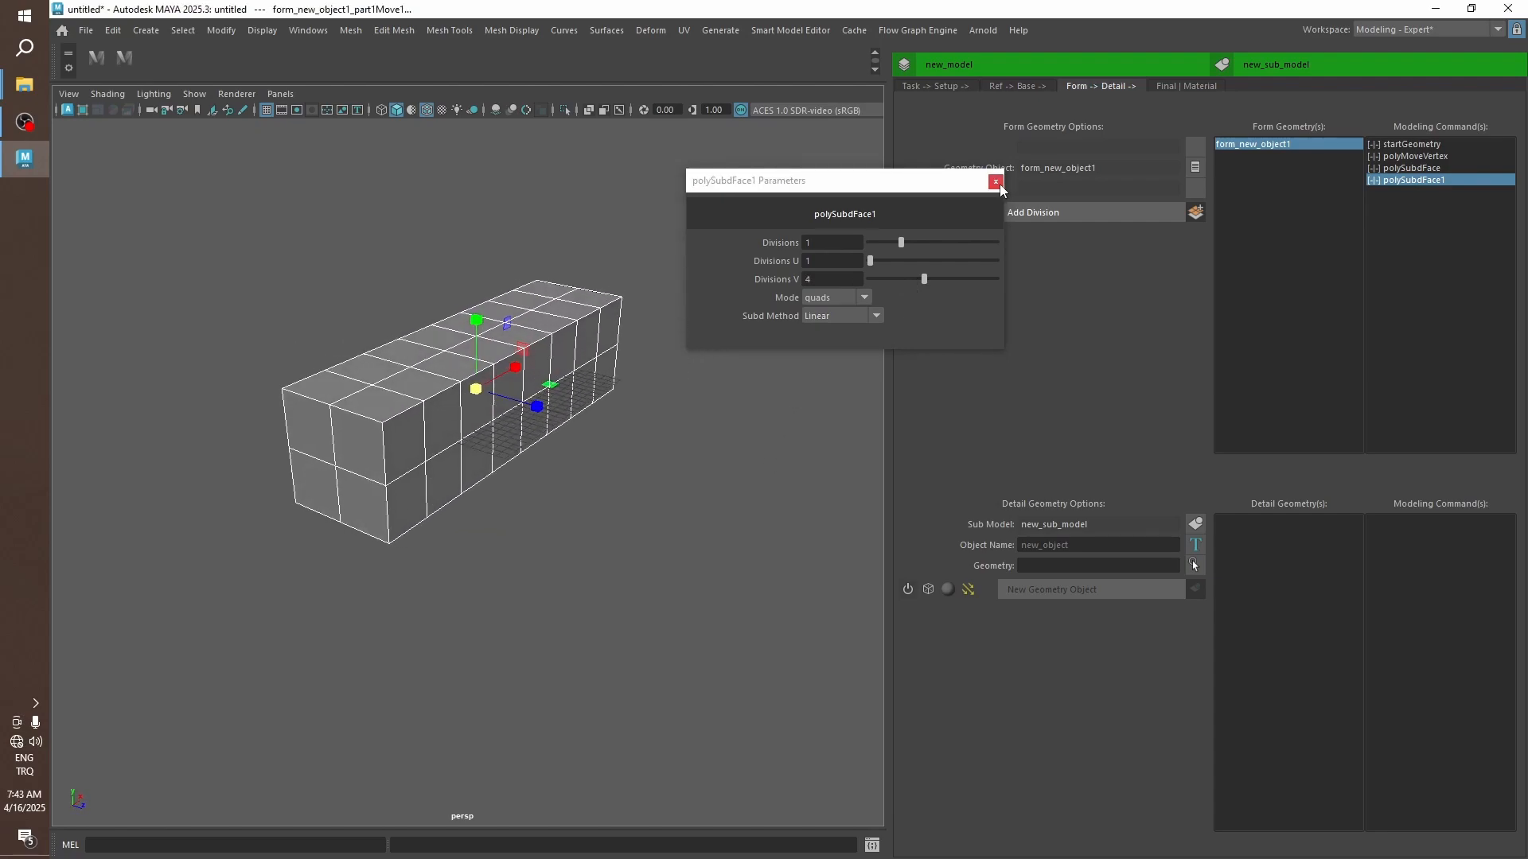
pyautogui.click(995, 181)
# Add a Bevel command to the subdivided box and set its offset to 0.05.
pyautogui.keyDown('alt'); pyautogui.moveTo(765, 344); pyautogui.dragTo(704, 339); pyautogui.keyUp('alt')
pyautogui.click(1197, 213)
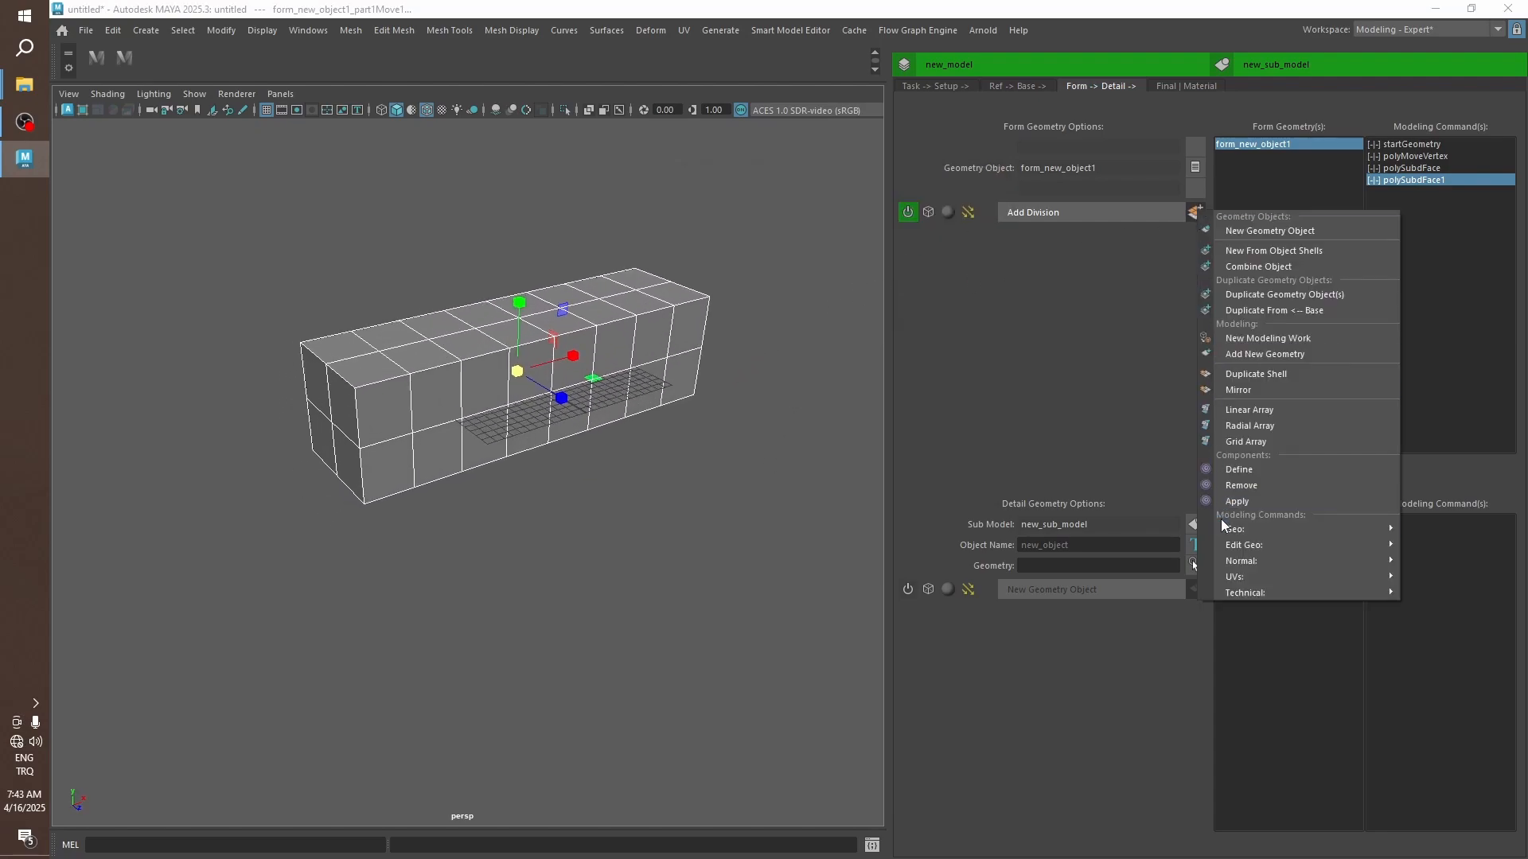
pyautogui.moveTo(1220, 542)
pyautogui.click(1134, 562)
pyautogui.click(1049, 212)
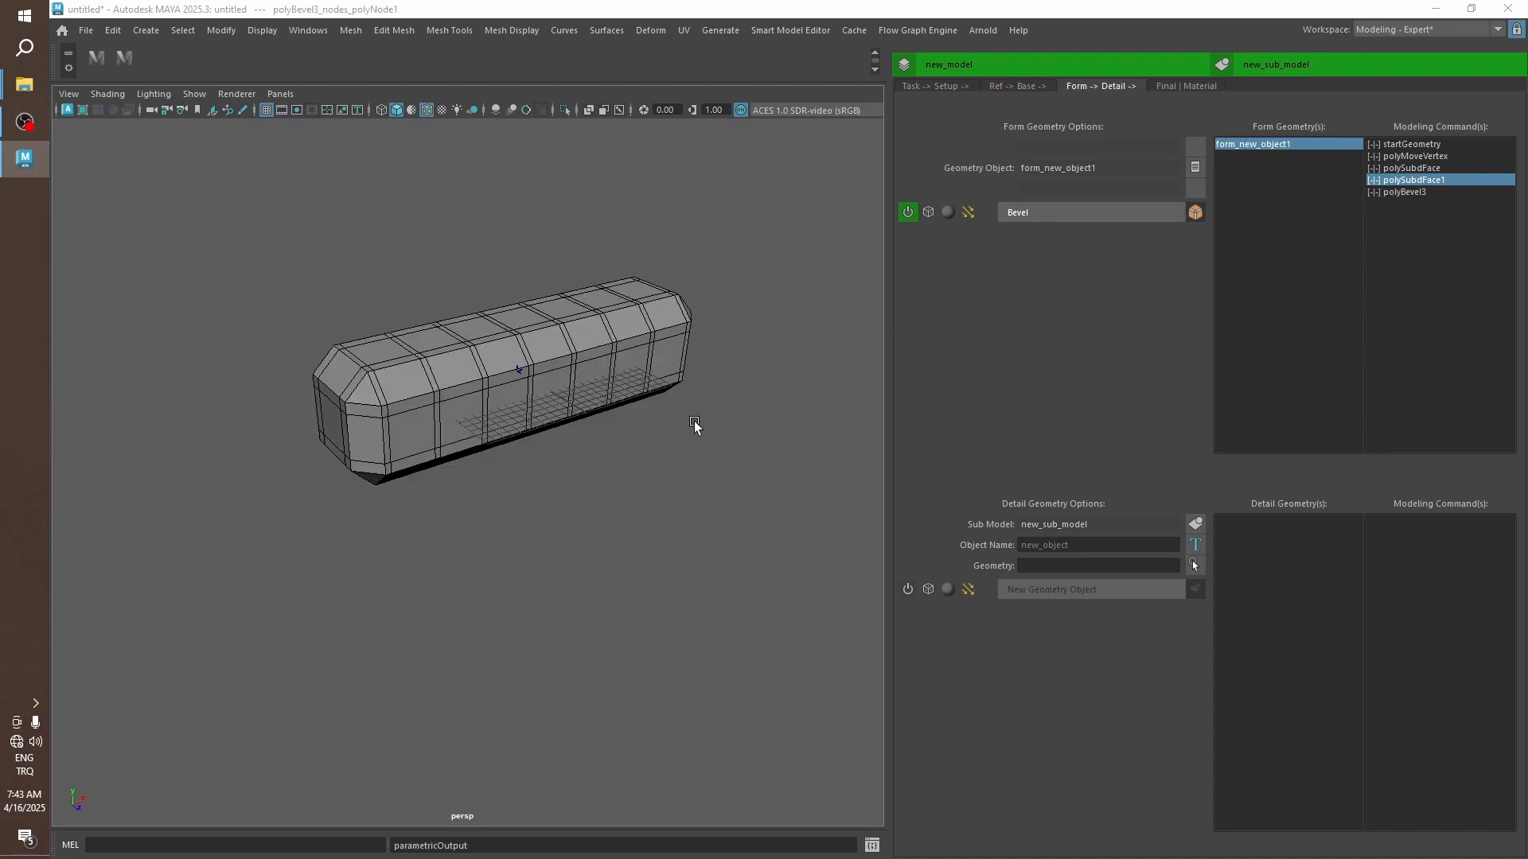
pyautogui.click(1402, 192)
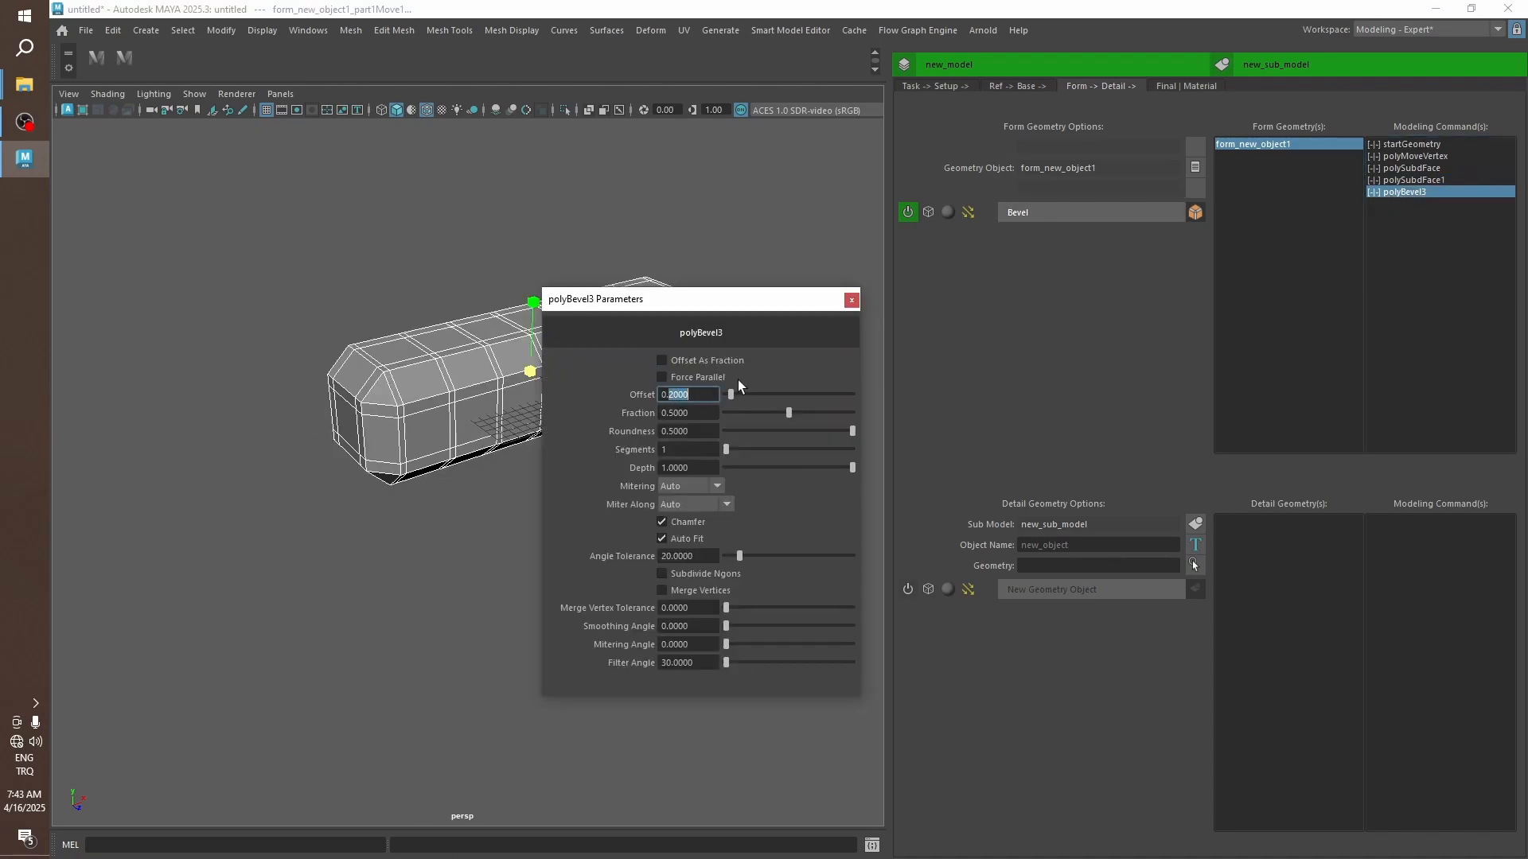
pyautogui.write('05')
pyautogui.press('Return')
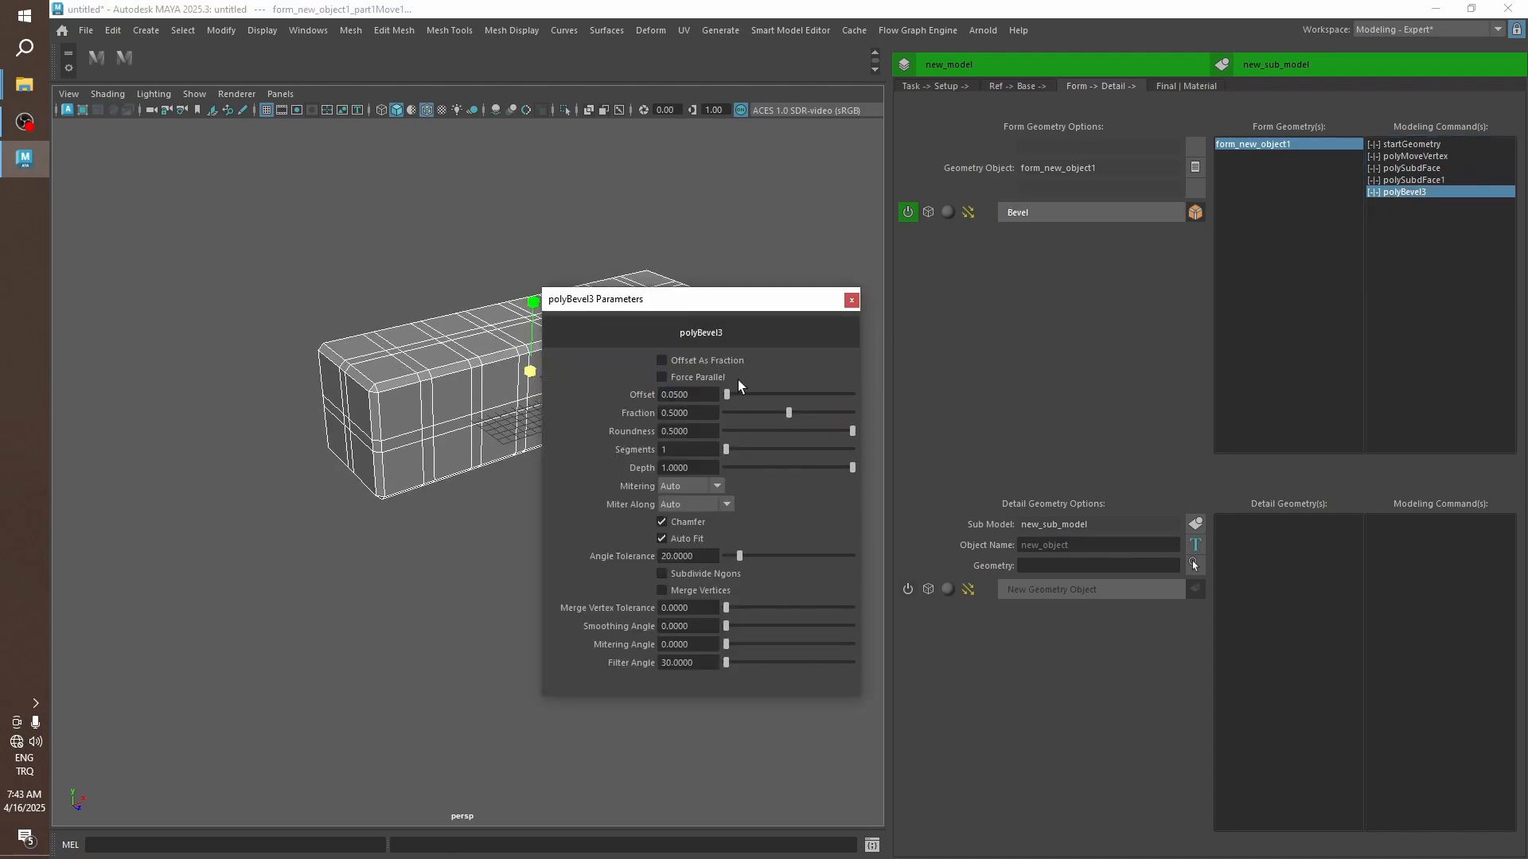
pyautogui.click(851, 300)
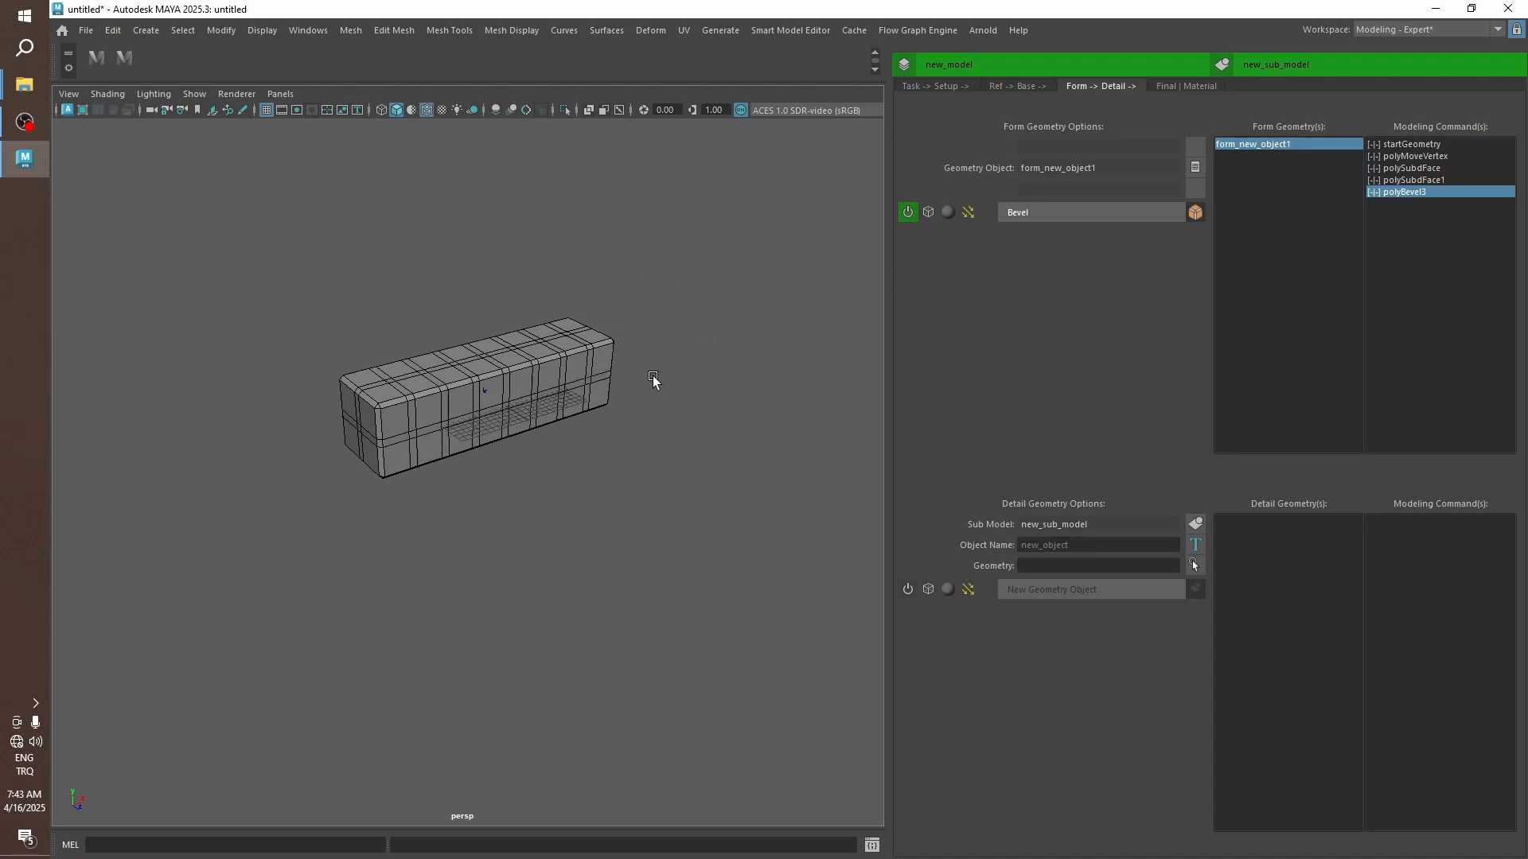
# Add a Grid Array command to the beveled brick and set its row and column counts to 5.
pyautogui.keyDown('alt'); pyautogui.moveTo(652, 375); pyautogui.dragTo(597, 343, button='middle'); pyautogui.keyUp('alt')
pyautogui.click(1245, 449)
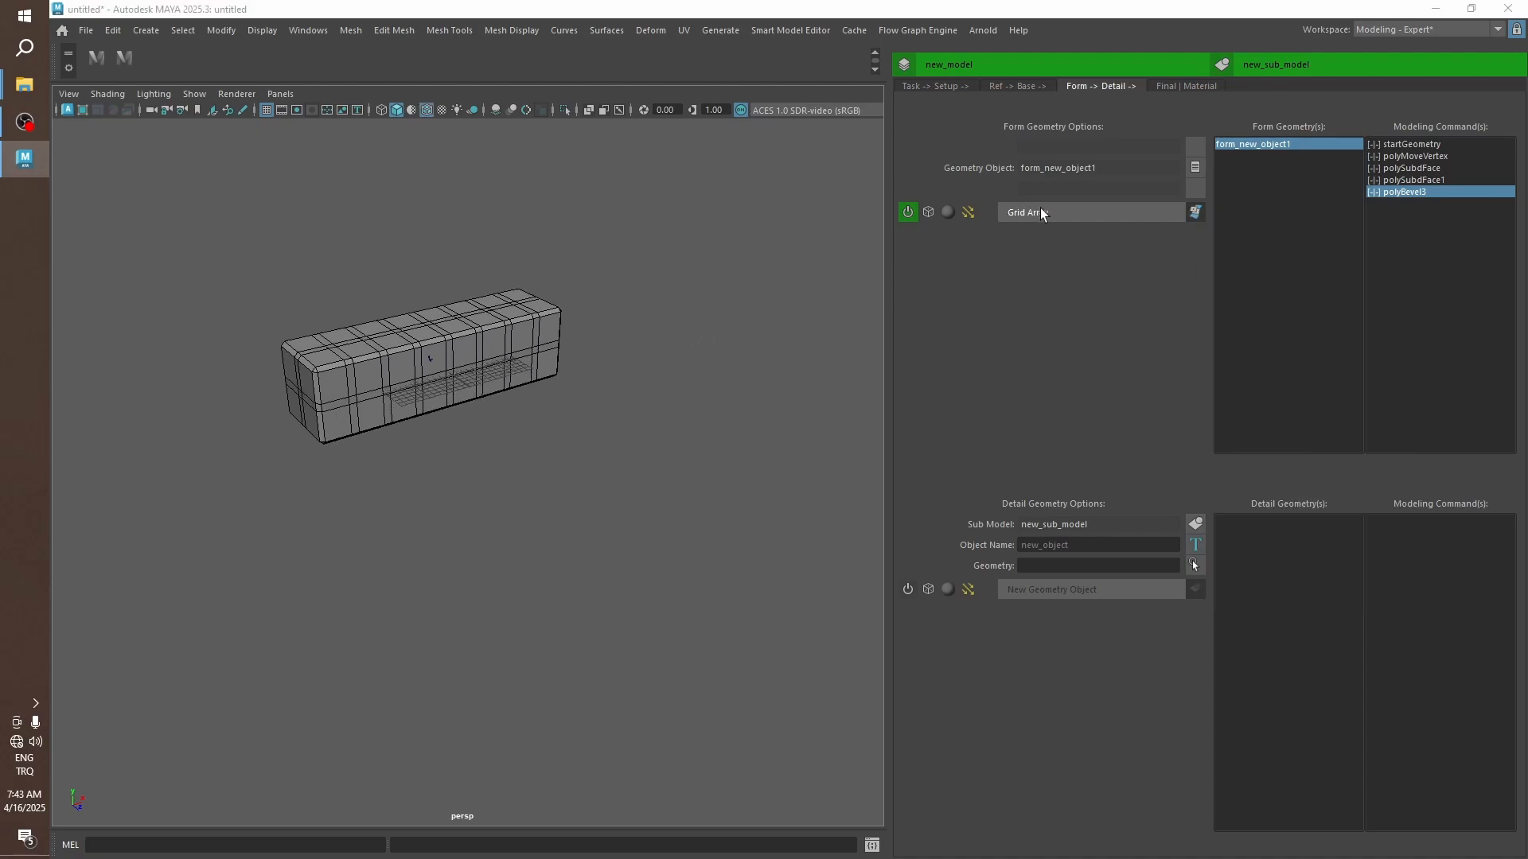
pyautogui.click(1039, 209)
pyautogui.doubleClick(1396, 208)
pyautogui.keyDown('alt'); pyautogui.moveTo(633, 337); pyautogui.dragTo(669, 393, button='middle'); pyautogui.keyUp('alt')
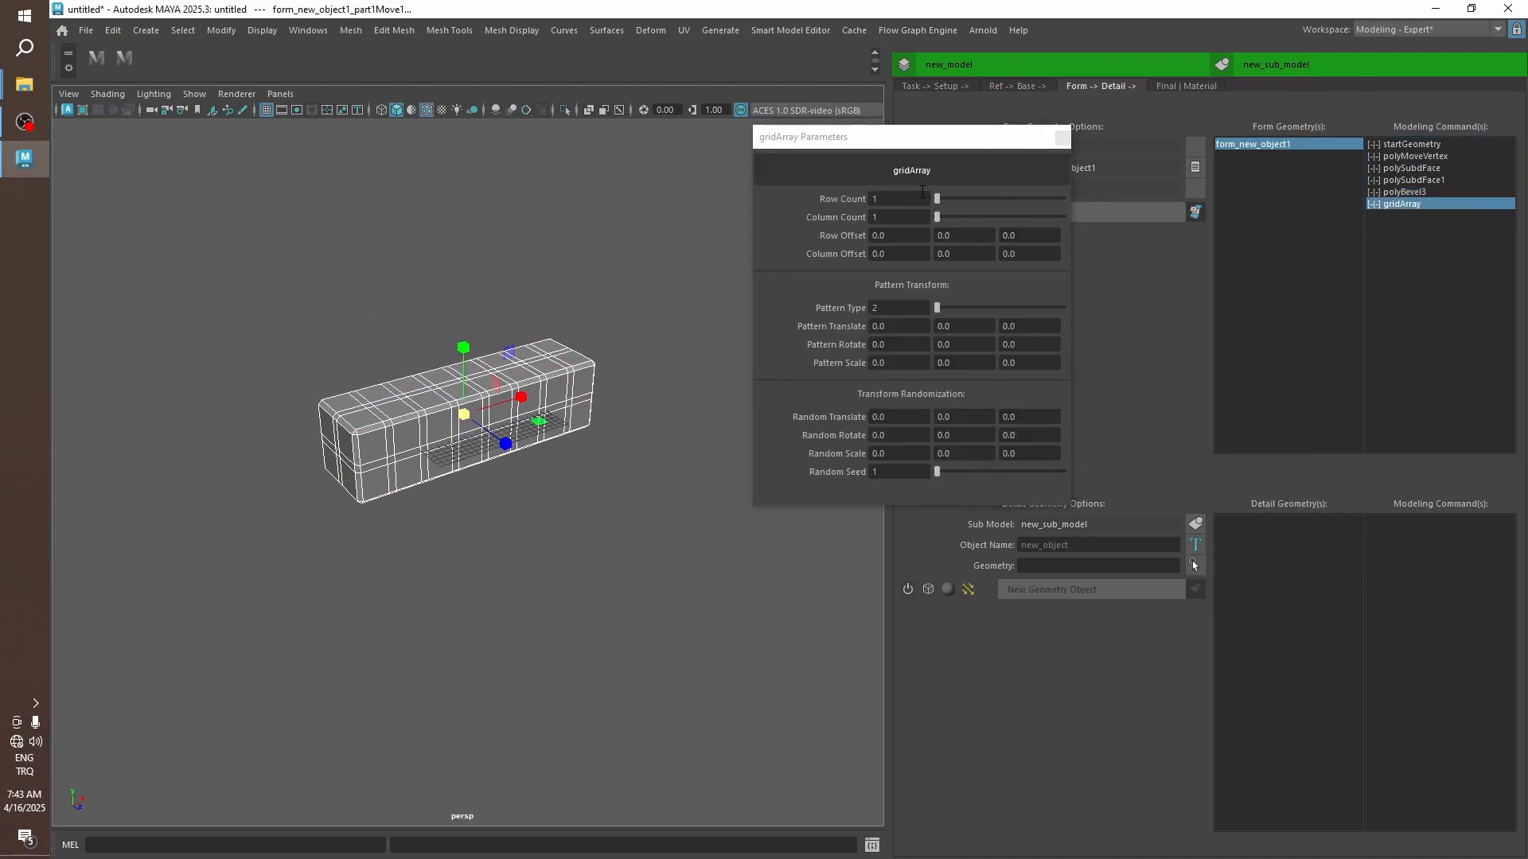
pyautogui.doubleClick(900, 201)
pyautogui.write('5')
pyautogui.keyDown('alt'); pyautogui.moveTo(616, 443); pyautogui.dragTo(598, 420, button='middle'); pyautogui.keyUp('alt')
# Set the grid array's X row offset to 14.5 so the bricks sit side by side.
pyautogui.keyDown('ctrl'); pyautogui.moveTo(886, 236); pyautogui.dragTo(998, 211); pyautogui.keyUp('ctrl')
pyautogui.keyDown('alt'); pyautogui.moveTo(704, 402); pyautogui.dragTo(589, 427, button='middle'); pyautogui.keyUp('alt')
pyautogui.keyDown('alt'); pyautogui.moveTo(590, 427); pyautogui.dragTo(531, 417); pyautogui.keyUp('alt')
pyautogui.keyDown('ctrl'); pyautogui.moveTo(893, 236); pyautogui.dragTo(895, 236); pyautogui.keyUp('ctrl')
pyautogui.keyDown('alt'); pyautogui.moveTo(700, 350); pyautogui.dragTo(668, 347); pyautogui.keyUp('alt')
# Set the grid array's Y column offset to 1.1 and show the deselected wall shaded without wireframe.
pyautogui.keyDown('ctrl'); pyautogui.moveTo(948, 252); pyautogui.dragTo(956, 254); pyautogui.keyUp('ctrl')
pyautogui.keyDown('alt'); pyautogui.moveTo(635, 425); pyautogui.dragTo(665, 395); pyautogui.keyUp('alt')
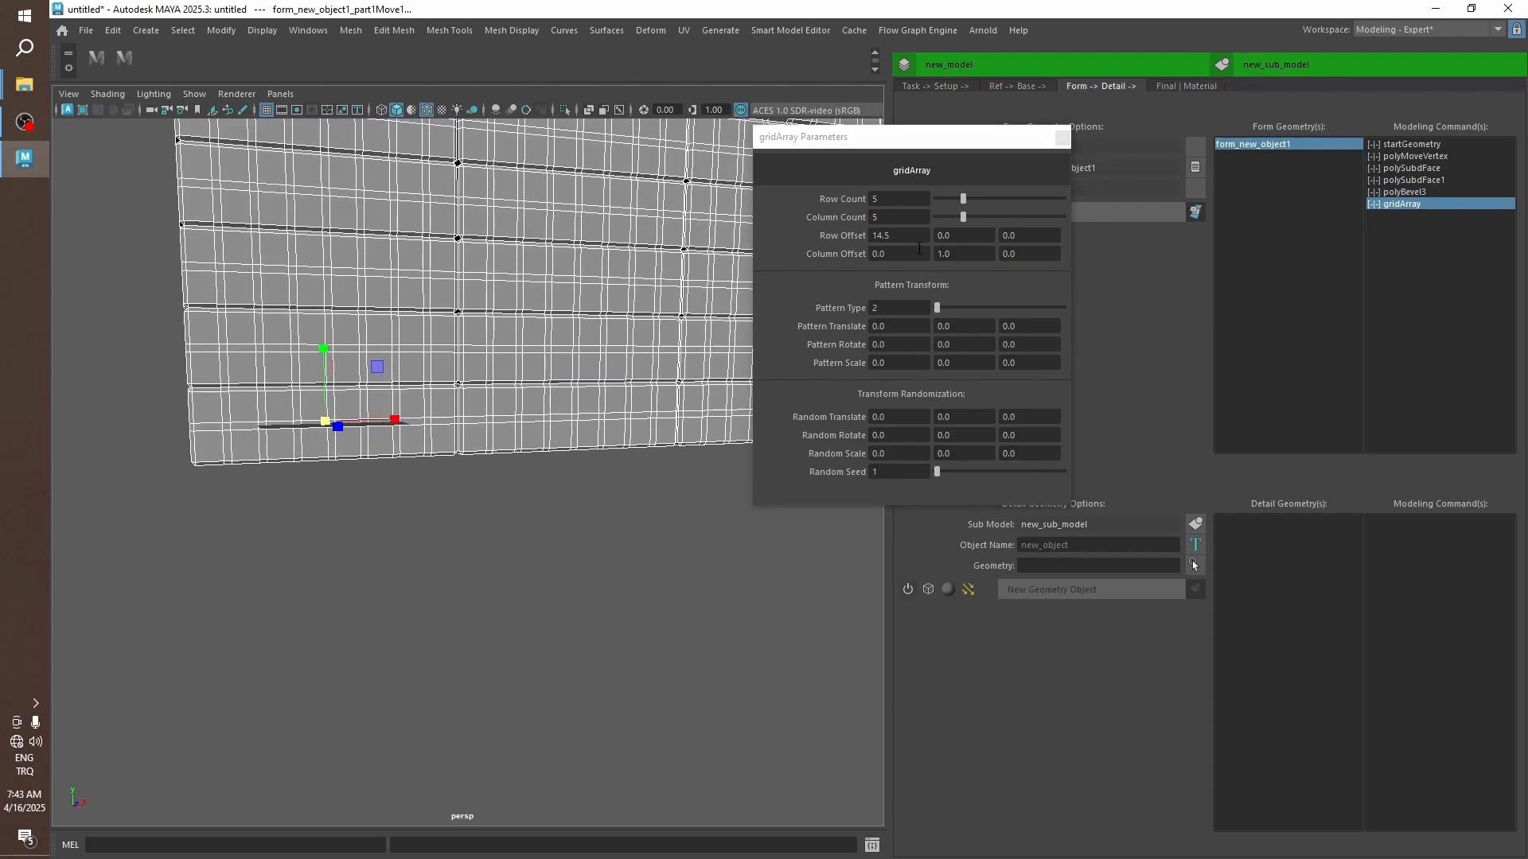
pyautogui.keyDown('ctrl'); pyautogui.moveTo(945, 253); pyautogui.dragTo(944, 250); pyautogui.keyUp('ctrl')
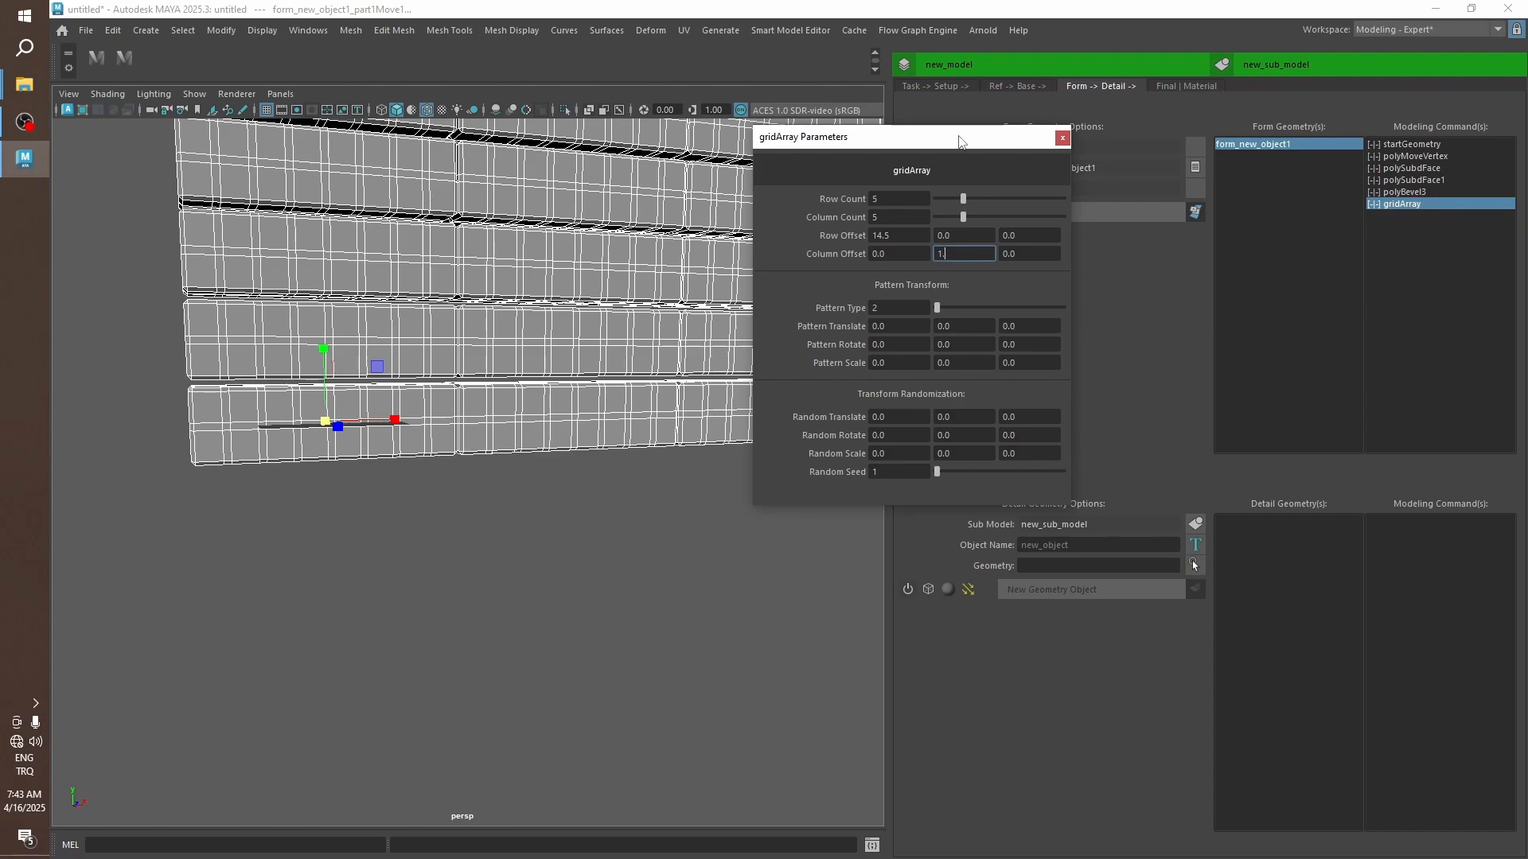
pyautogui.press('Return')
pyautogui.click(604, 476)
pyautogui.hotkey('alt', '5')
pyautogui.keyDown('alt'); pyautogui.moveTo(604, 476); pyautogui.dragTo(613, 478); pyautogui.keyUp('alt')
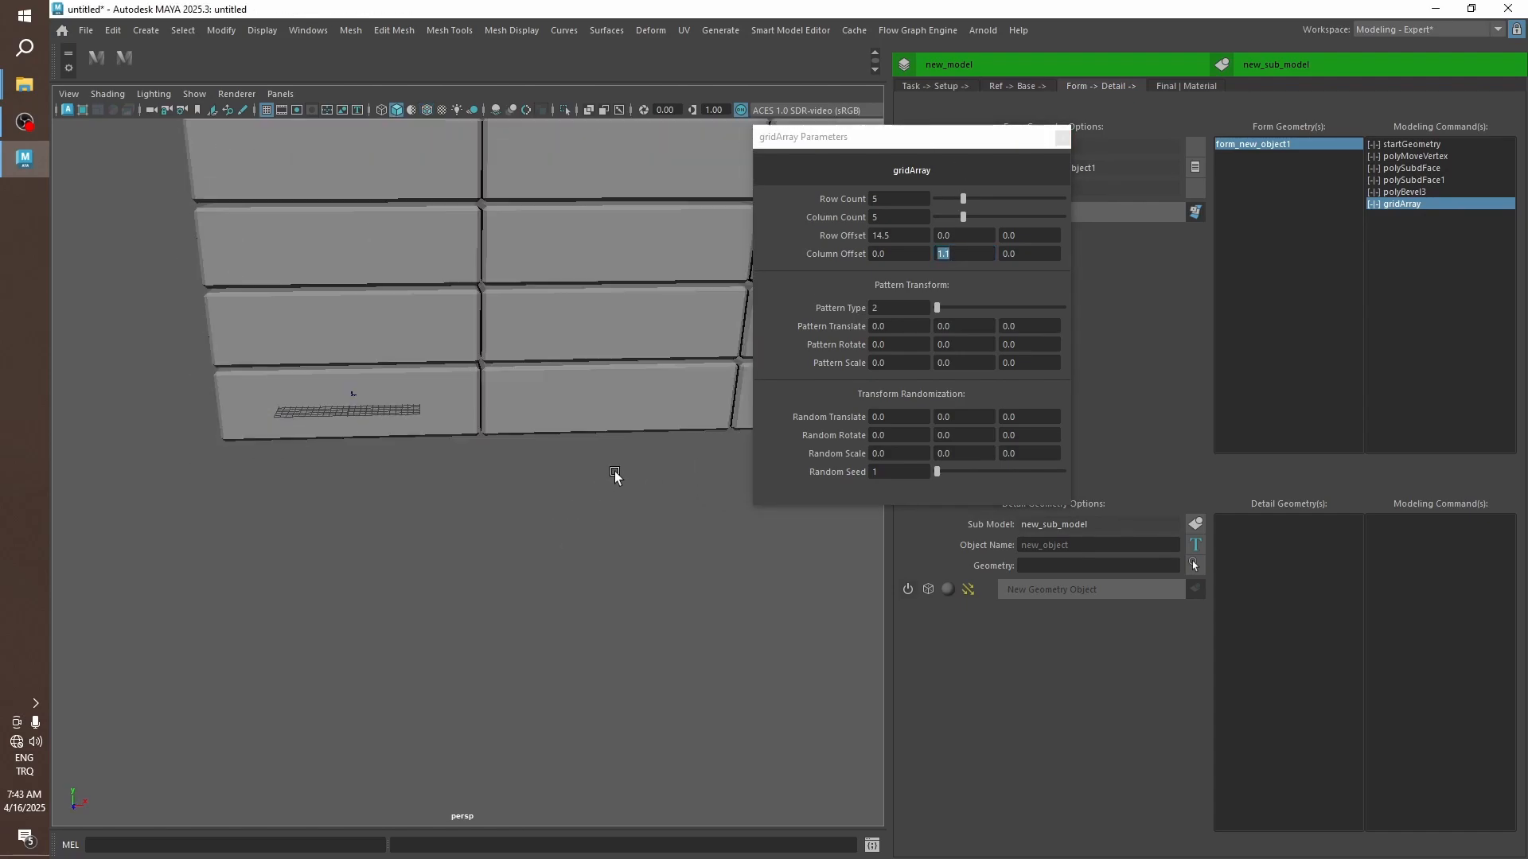
pyautogui.scroll(-5, 613, 477)
pyautogui.moveTo(549, 323)
pyautogui.keyDown('alt'); pyautogui.mouseDown()
pyautogui.moveTo(723, 331)
pyautogui.moveTo(600, 460)
pyautogui.moveTo(627, 396)
pyautogui.mouseUp(); pyautogui.keyUp('alt')
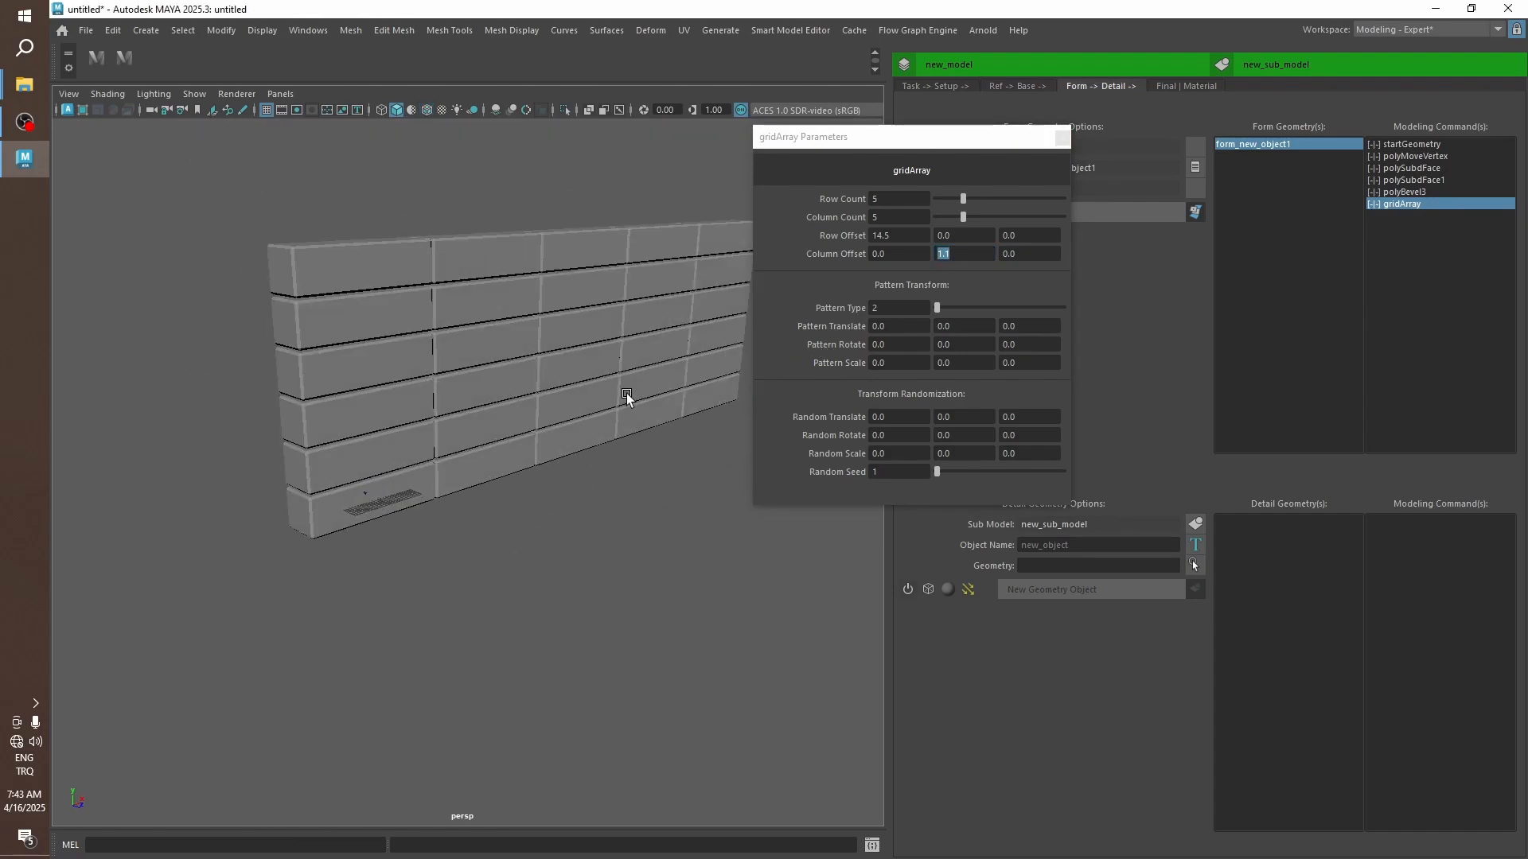
# Set the grid array's random rotation to 0.9 on X, 1.5 on Y and 0.4 on Z.
pyautogui.click(951, 435)
pyautogui.moveTo(958, 430)
pyautogui.keyDown('ctrl'); pyautogui.mouseDown()
pyautogui.moveTo(1101, 396)
pyautogui.moveTo(943, 410)
pyautogui.moveTo(986, 409)
pyautogui.moveTo(966, 414)
pyautogui.mouseUp(); pyautogui.keyUp('ctrl')
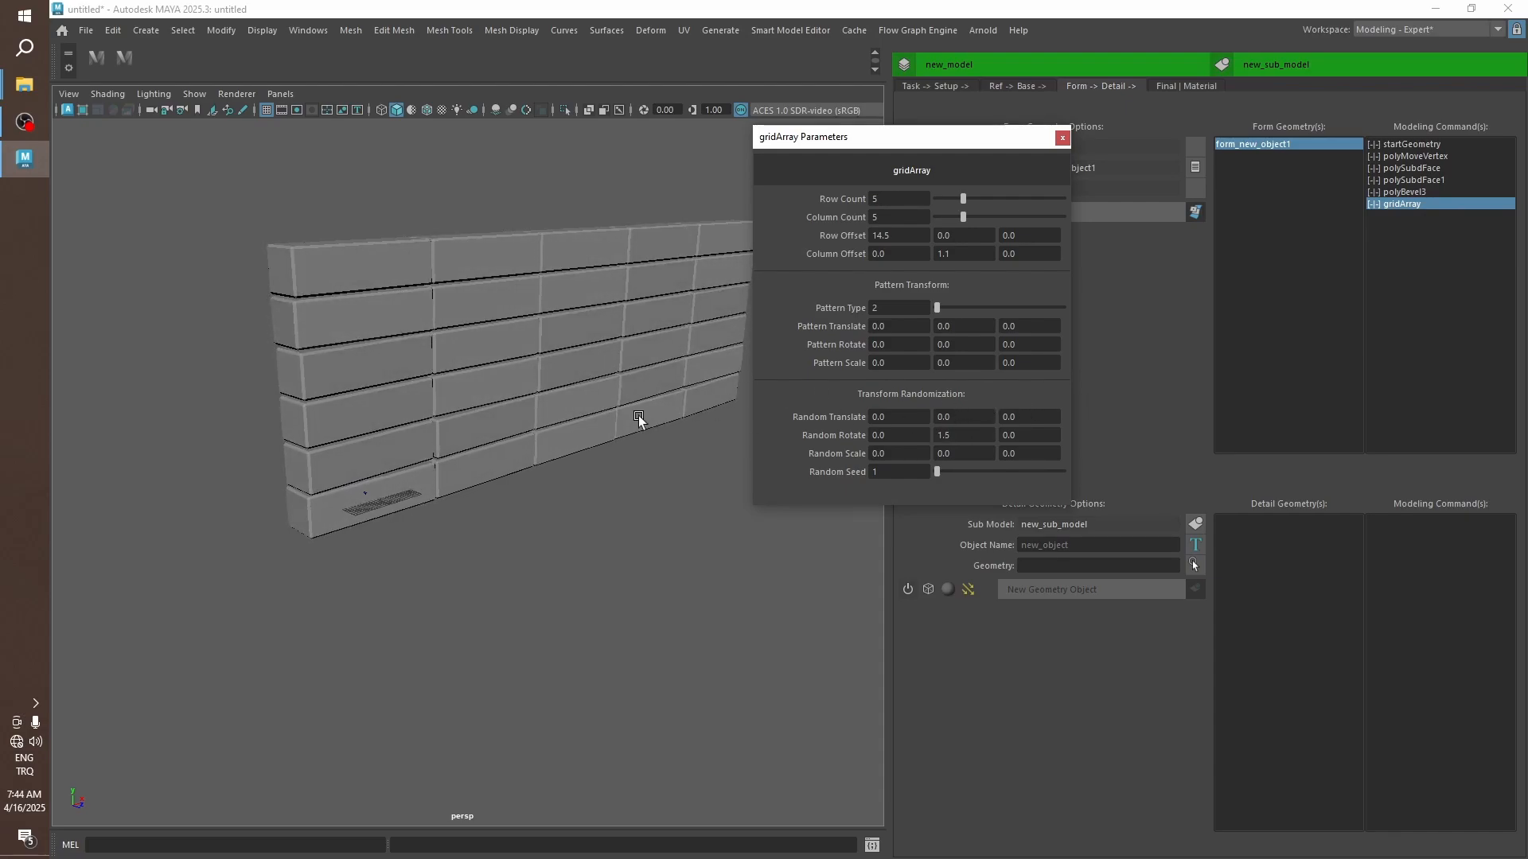
pyautogui.moveTo(638, 415)
pyautogui.keyDown('alt'); pyautogui.mouseDown()
pyautogui.moveTo(711, 396)
pyautogui.moveTo(659, 424)
pyautogui.mouseUp(); pyautogui.keyUp('alt')
pyautogui.moveTo(896, 431)
pyautogui.keyDown('ctrl'); pyautogui.mouseDown()
pyautogui.moveTo(912, 410)
pyautogui.moveTo(900, 420)
pyautogui.mouseUp(); pyautogui.keyUp('ctrl')
pyautogui.moveTo(714, 446)
pyautogui.keyDown('alt'); pyautogui.mouseDown()
pyautogui.moveTo(514, 415)
pyautogui.moveTo(556, 551)
pyautogui.moveTo(751, 528)
pyautogui.moveTo(728, 429)
pyautogui.mouseUp(); pyautogui.keyUp('alt')
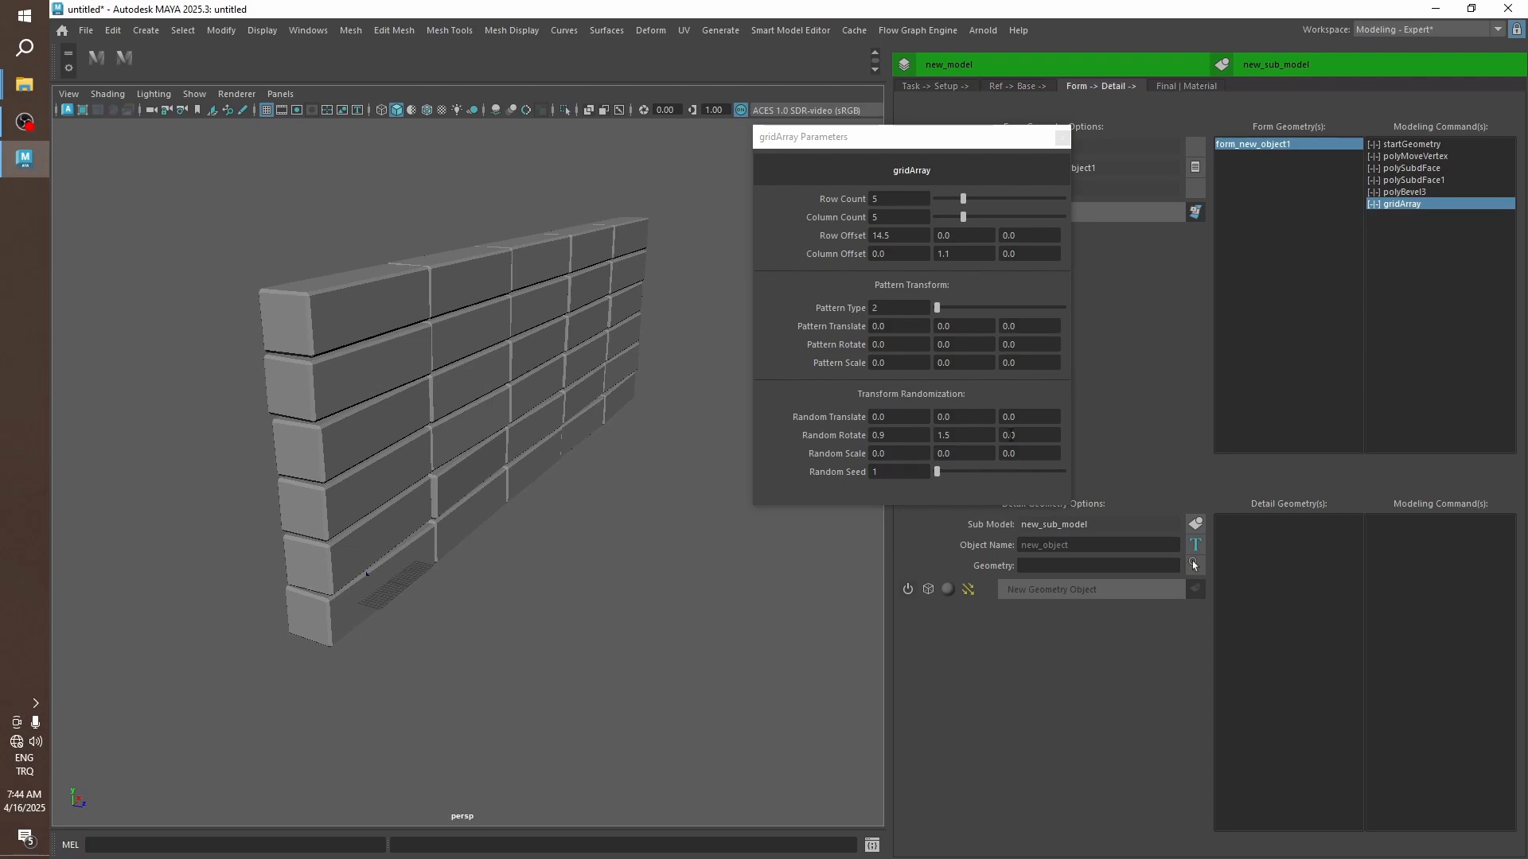
pyautogui.keyDown('ctrl'); pyautogui.moveTo(1009, 435); pyautogui.dragTo(1017, 427); pyautogui.keyUp('ctrl')
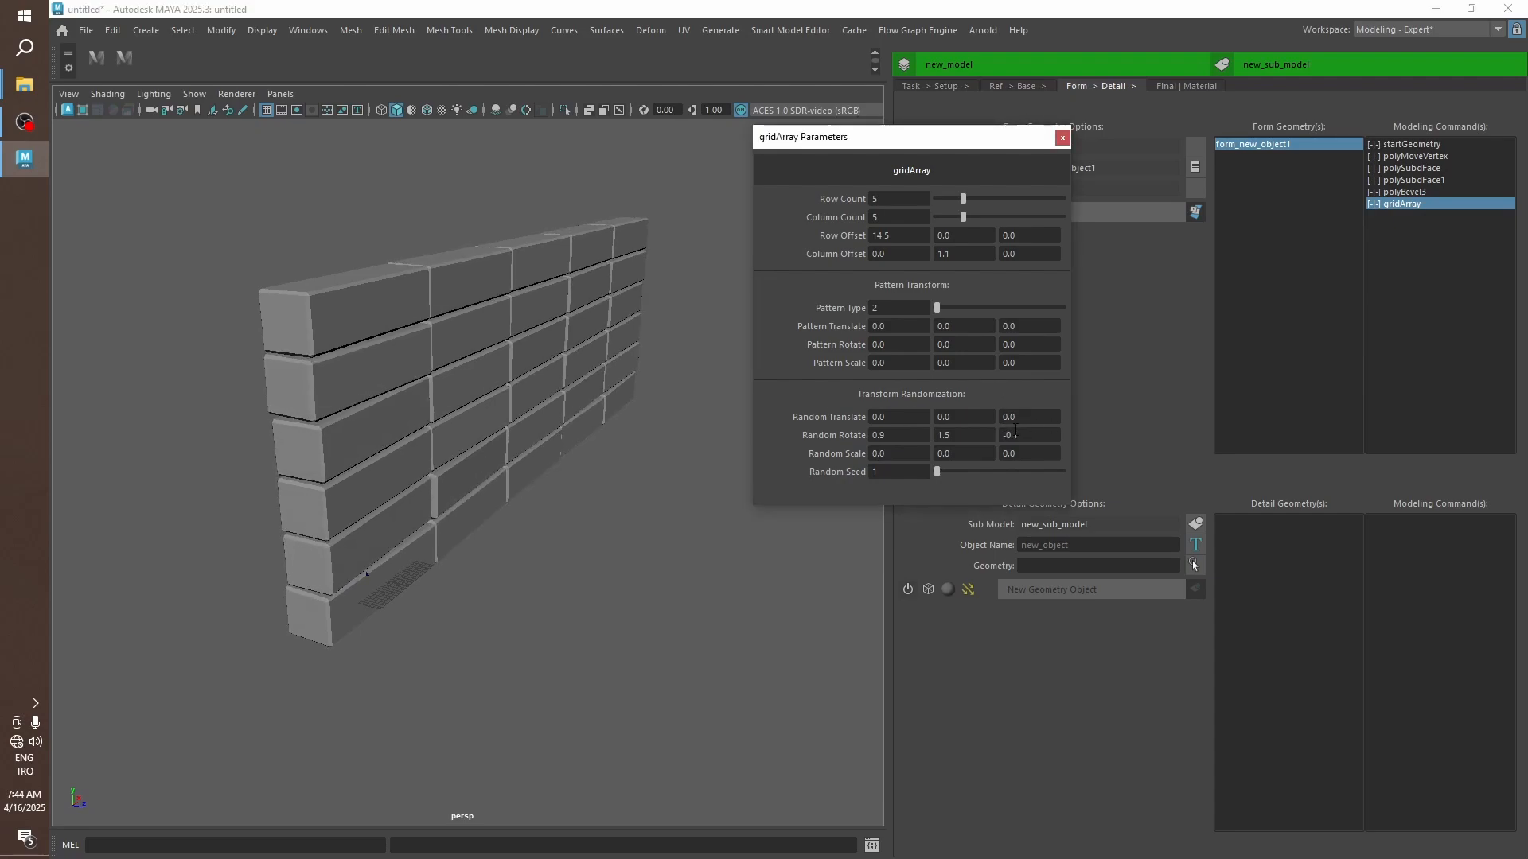
pyautogui.click(662, 469)
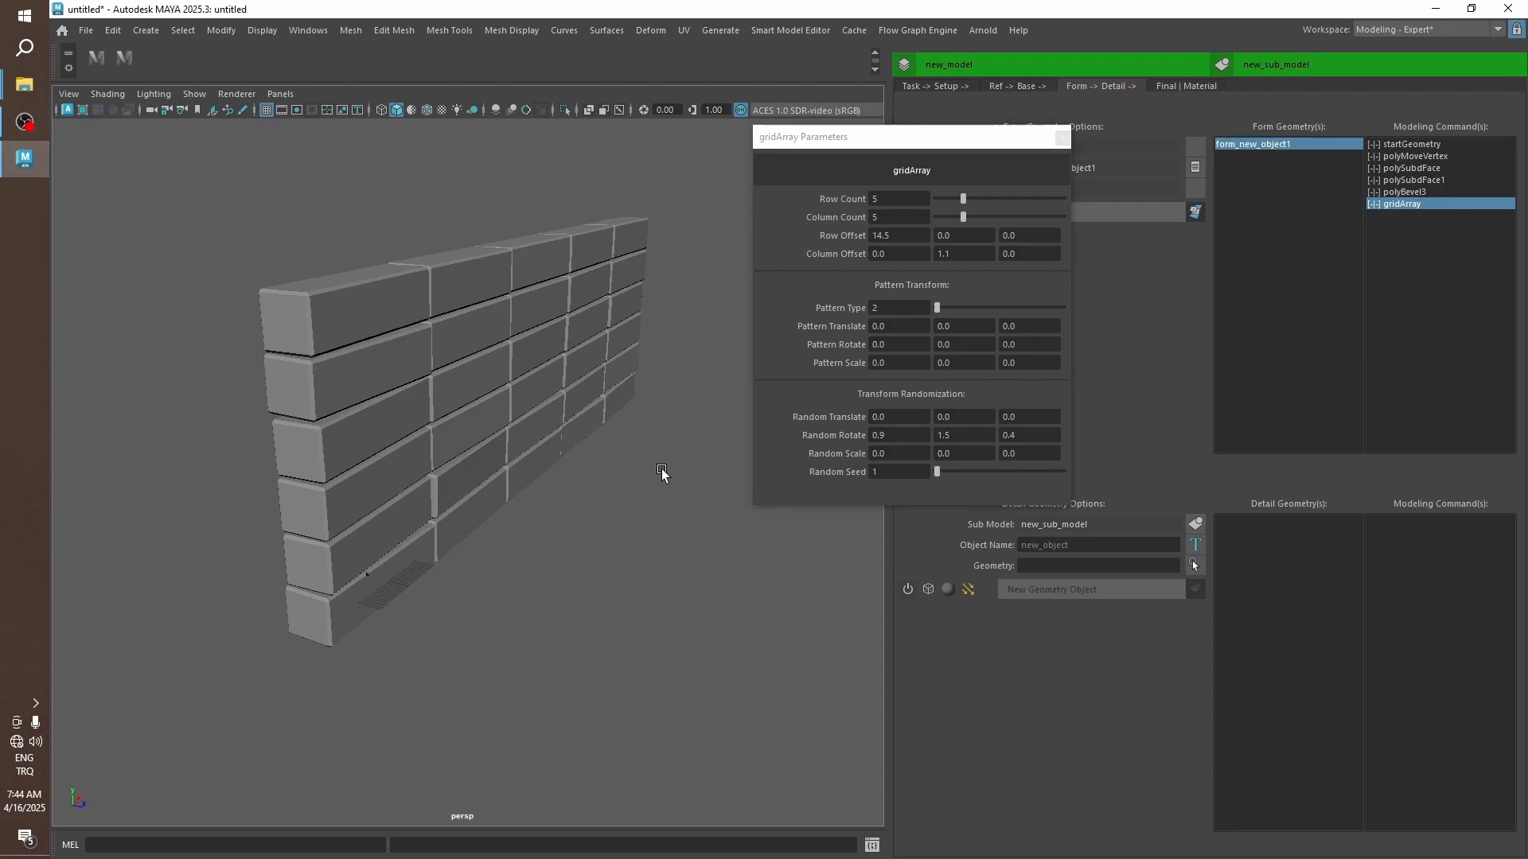
# Try random rotation values of 0.5 on X and 0.5 on Y for the bricks.
pyautogui.click(888, 437)
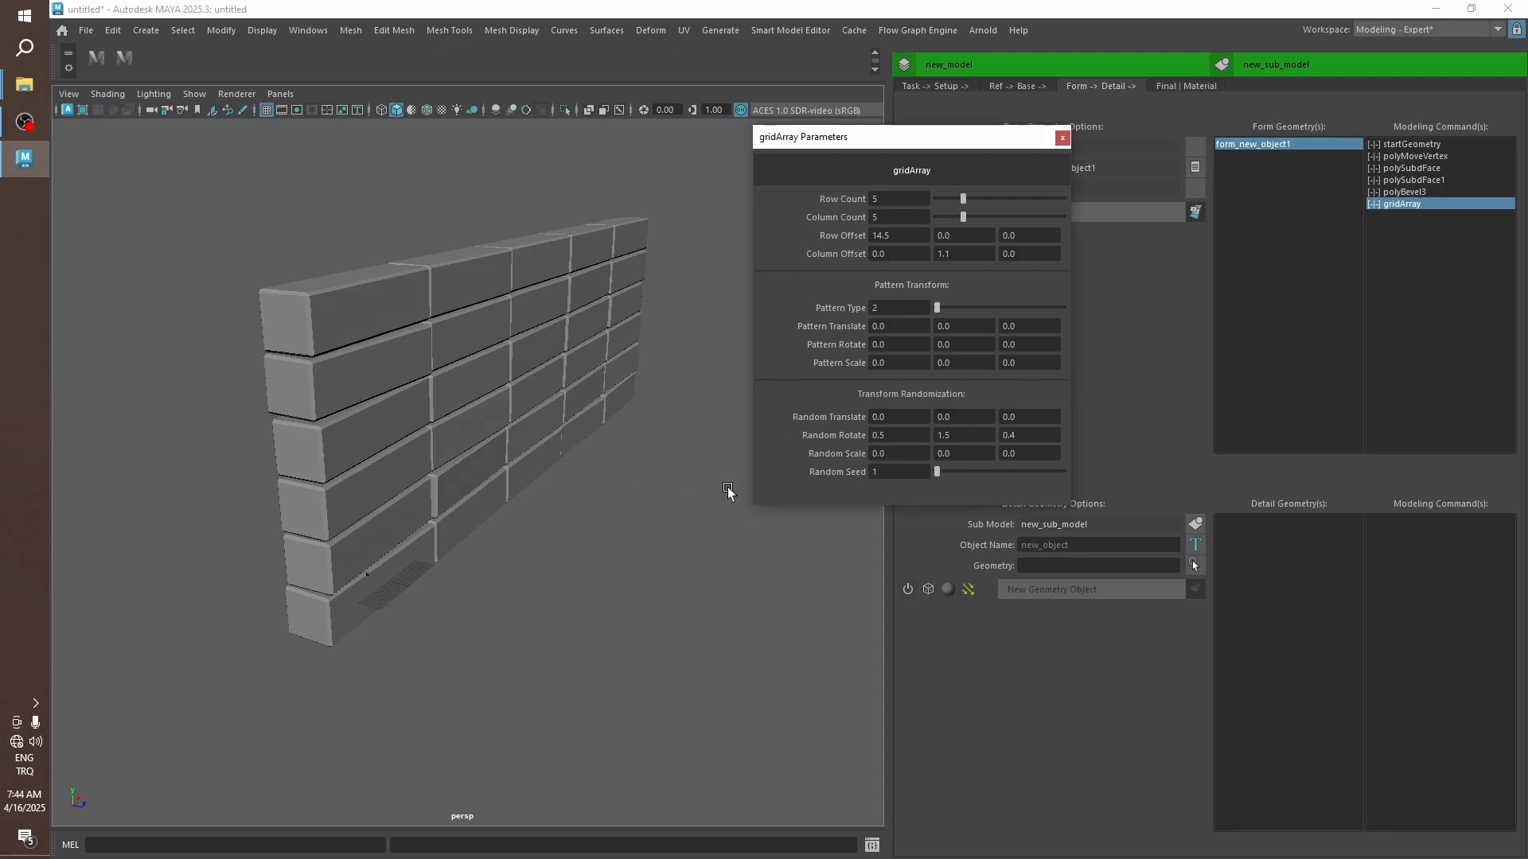
pyautogui.moveTo(957, 439); pyautogui.dragTo(803, 271)
pyautogui.write('0.5')
pyautogui.press('Return')
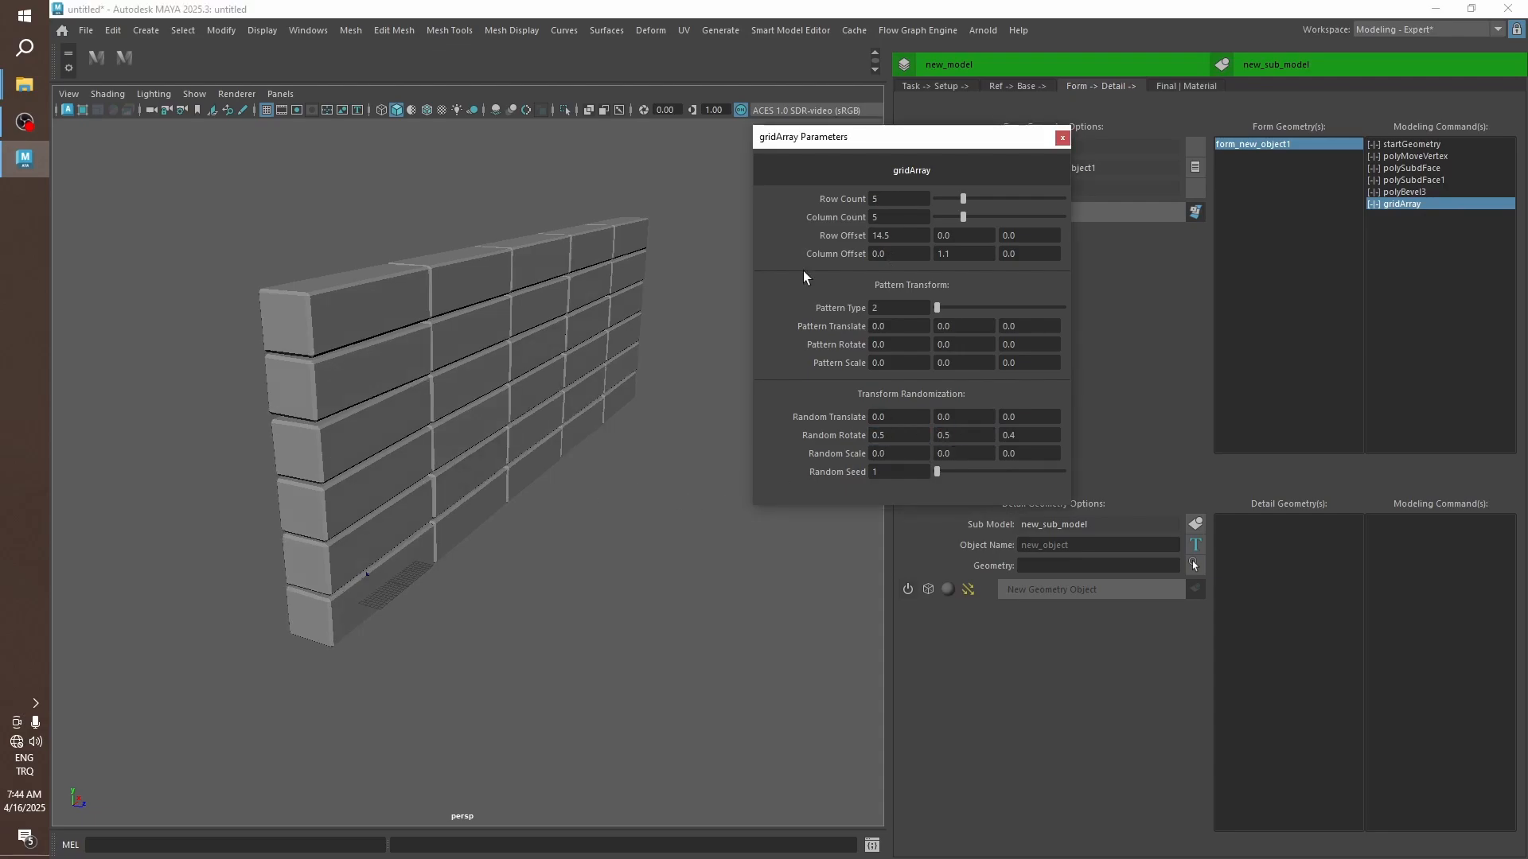
# Set the bricks' random rotation to 0.7 on both X and Y and close the grid array parameters.
pyautogui.keyDown('alt'); pyautogui.moveTo(606, 448); pyautogui.dragTo(552, 413); pyautogui.keyUp('alt')
pyautogui.click(954, 436)
pyautogui.press('BackSpace')
pyautogui.write('7')
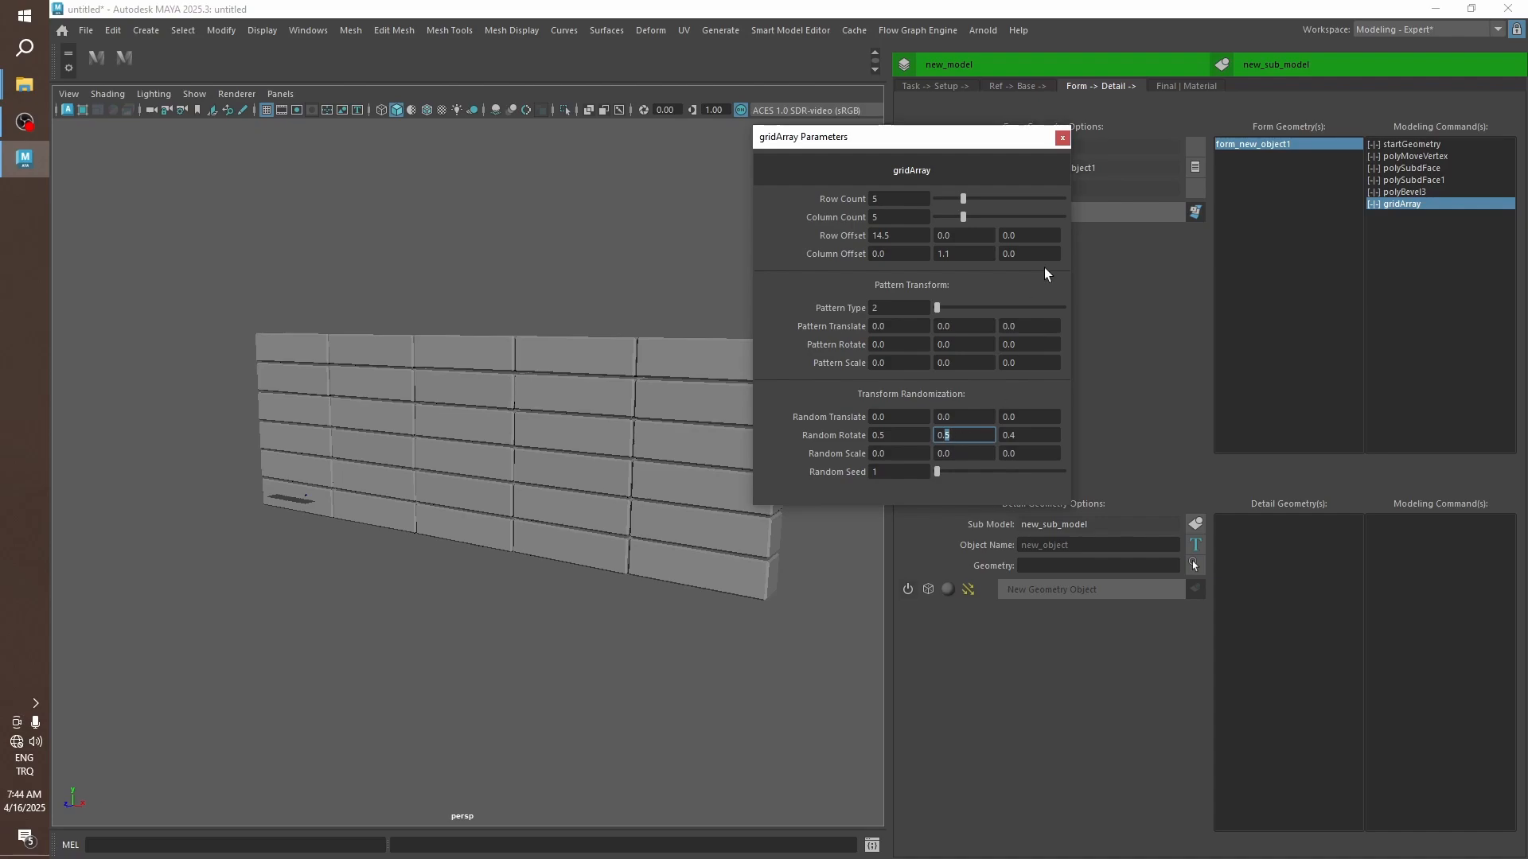
pyautogui.press('Return')
pyautogui.keyDown('alt'); pyautogui.moveTo(676, 414); pyautogui.dragTo(757, 289); pyautogui.keyUp('alt')
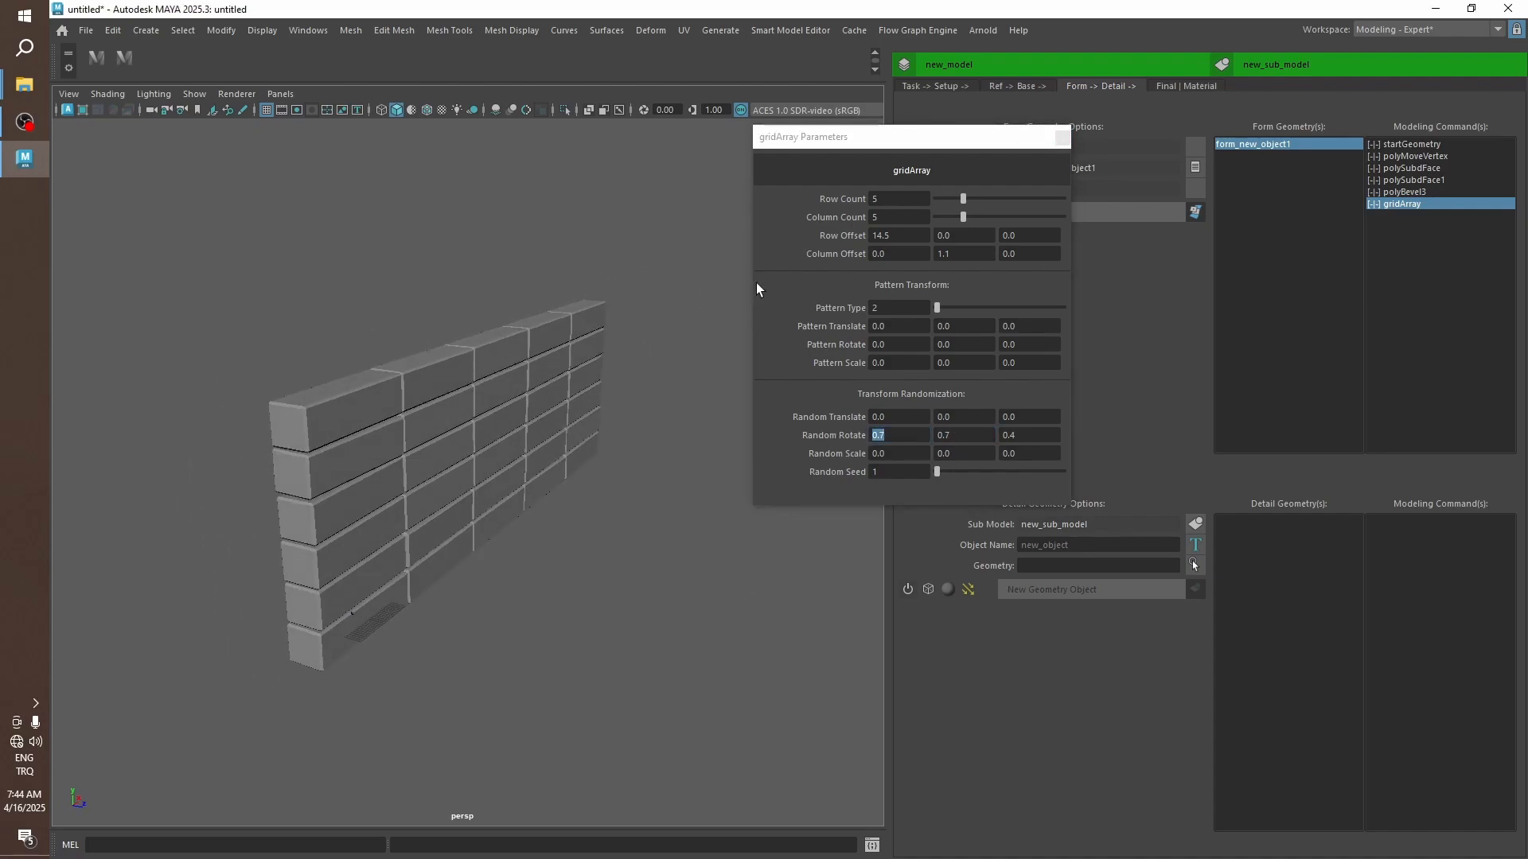
pyautogui.click(1063, 140)
pyautogui.moveTo(699, 358)
pyautogui.keyDown('alt'); pyautogui.mouseDown()
pyautogui.moveTo(586, 375)
pyautogui.moveTo(518, 409)
pyautogui.moveTo(541, 366)
pyautogui.moveTo(685, 381)
pyautogui.moveTo(614, 410)
pyautogui.moveTo(578, 406)
pyautogui.moveTo(618, 370)
pyautogui.mouseUp(); pyautogui.keyUp('alt')
# Stagger alternate brick rows by setting the grid array's X pattern translate to 1.8, and deselect the wall.
pyautogui.doubleClick(1434, 203)
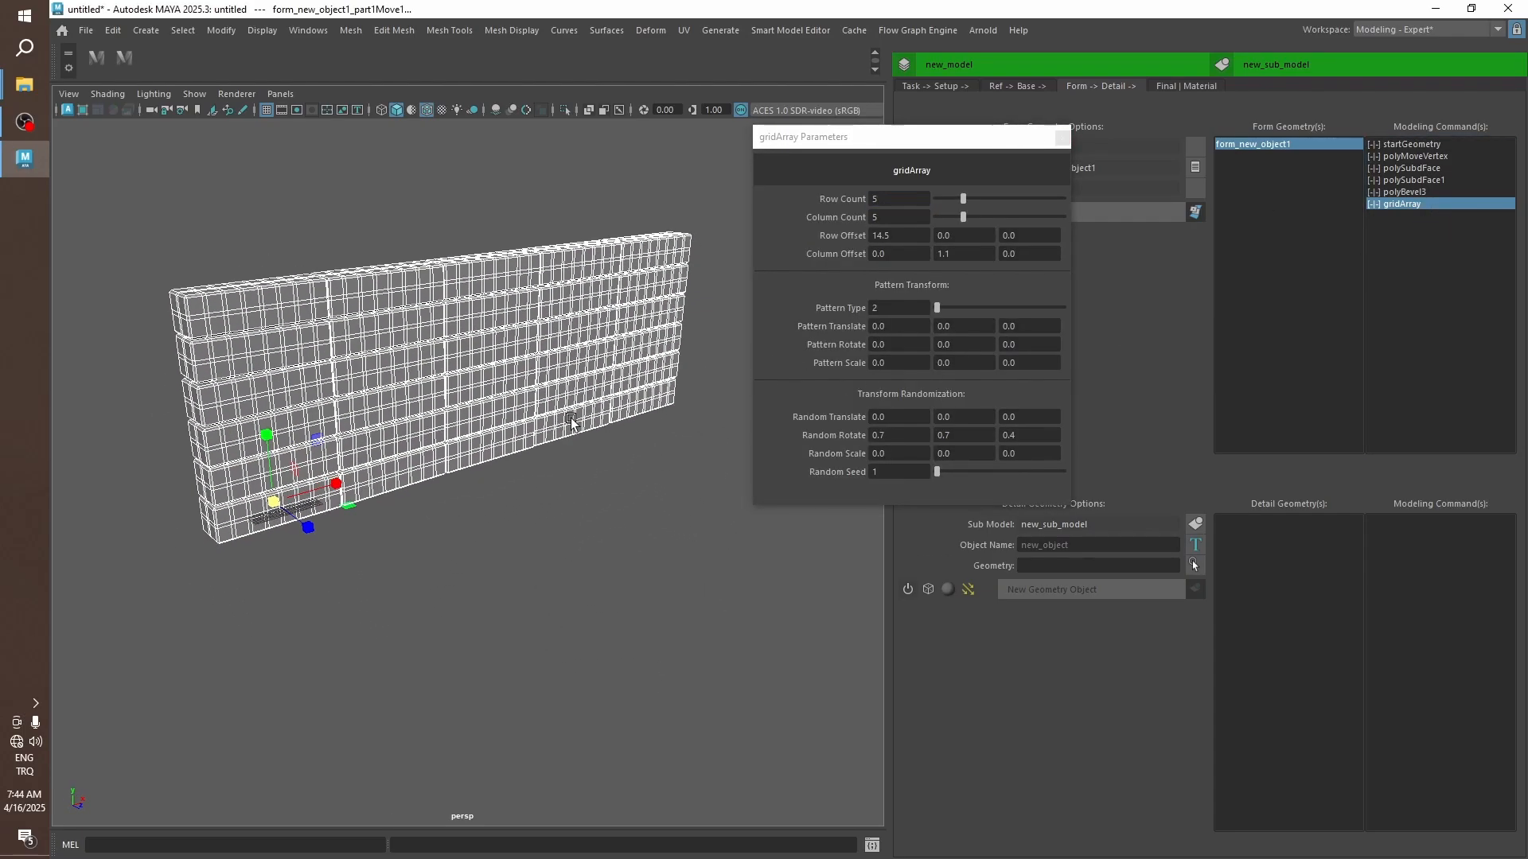
pyautogui.keyDown('ctrl'); pyautogui.moveTo(896, 328); pyautogui.dragTo(918, 328); pyautogui.keyUp('ctrl')
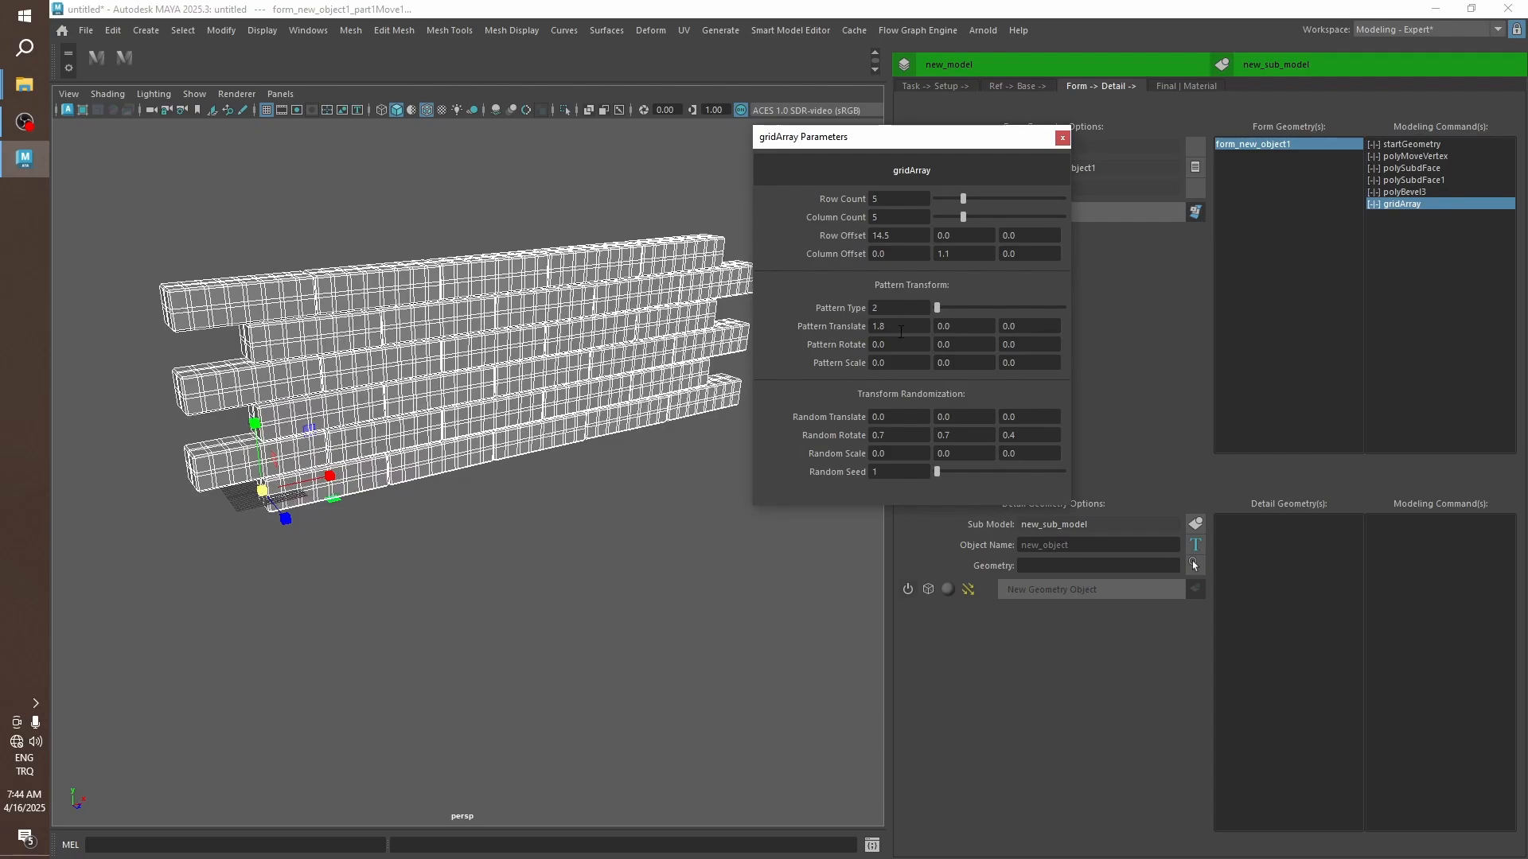
pyautogui.keyDown('alt'); pyautogui.moveTo(609, 446); pyautogui.dragTo(558, 431); pyautogui.keyUp('alt')
pyautogui.click(1063, 138)
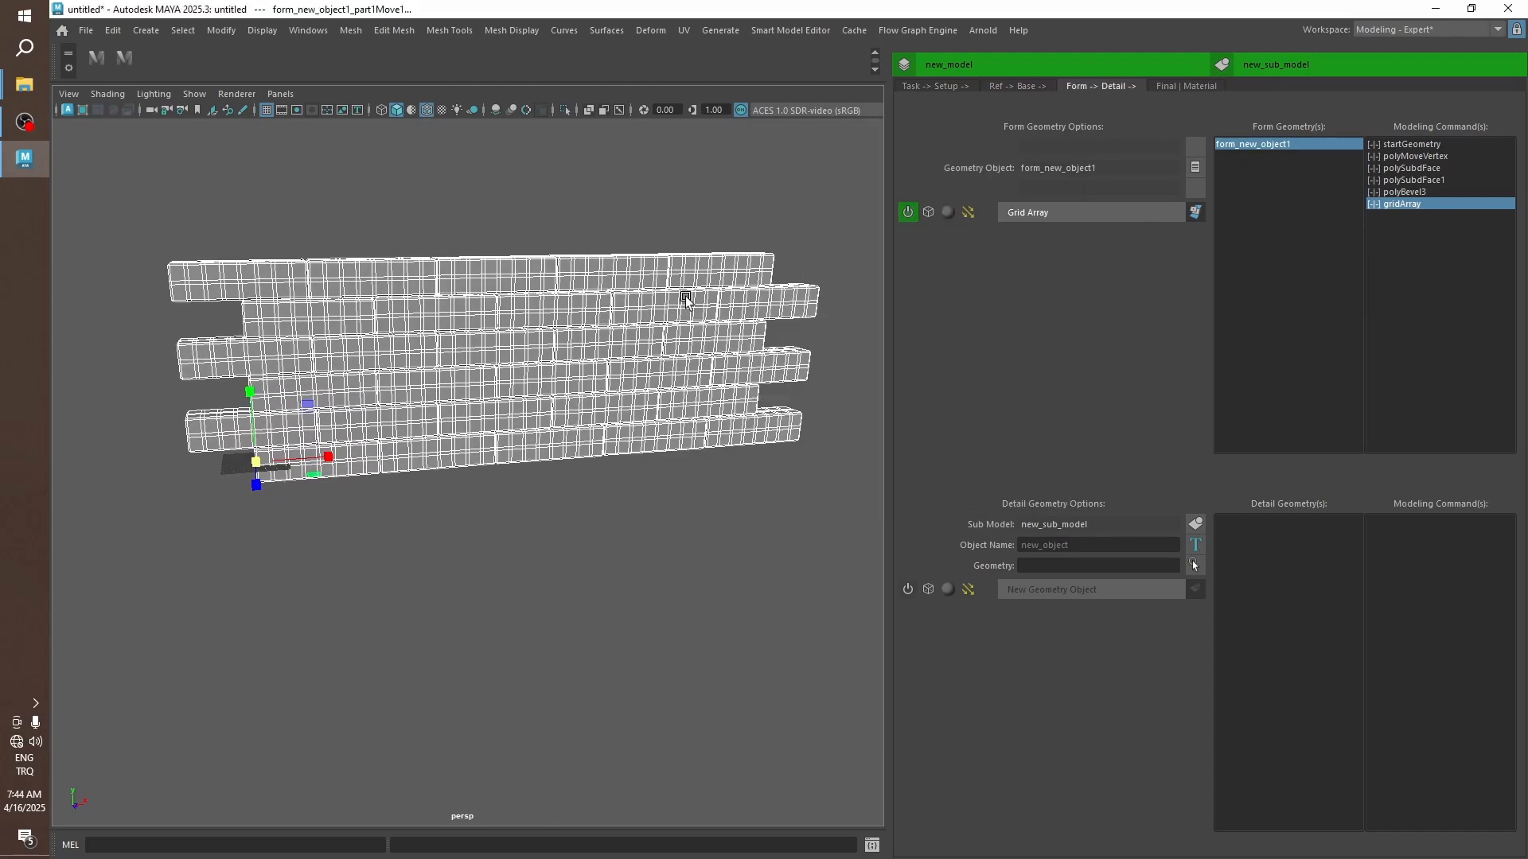
pyautogui.click(642, 201)
pyautogui.hotkey('alt', '5')
pyautogui.moveTo(593, 309)
pyautogui.keyDown('alt'); pyautogui.mouseDown()
pyautogui.moveTo(538, 355)
pyautogui.moveTo(600, 419)
pyautogui.moveTo(826, 322)
pyautogui.mouseUp(); pyautogui.keyUp('alt')
pyautogui.hotkey('alt', '5')
# Add a Delete Face/Vertex command after the grid array and give it a component falloff.
pyautogui.click(1196, 212)
pyautogui.moveTo(1262, 547)
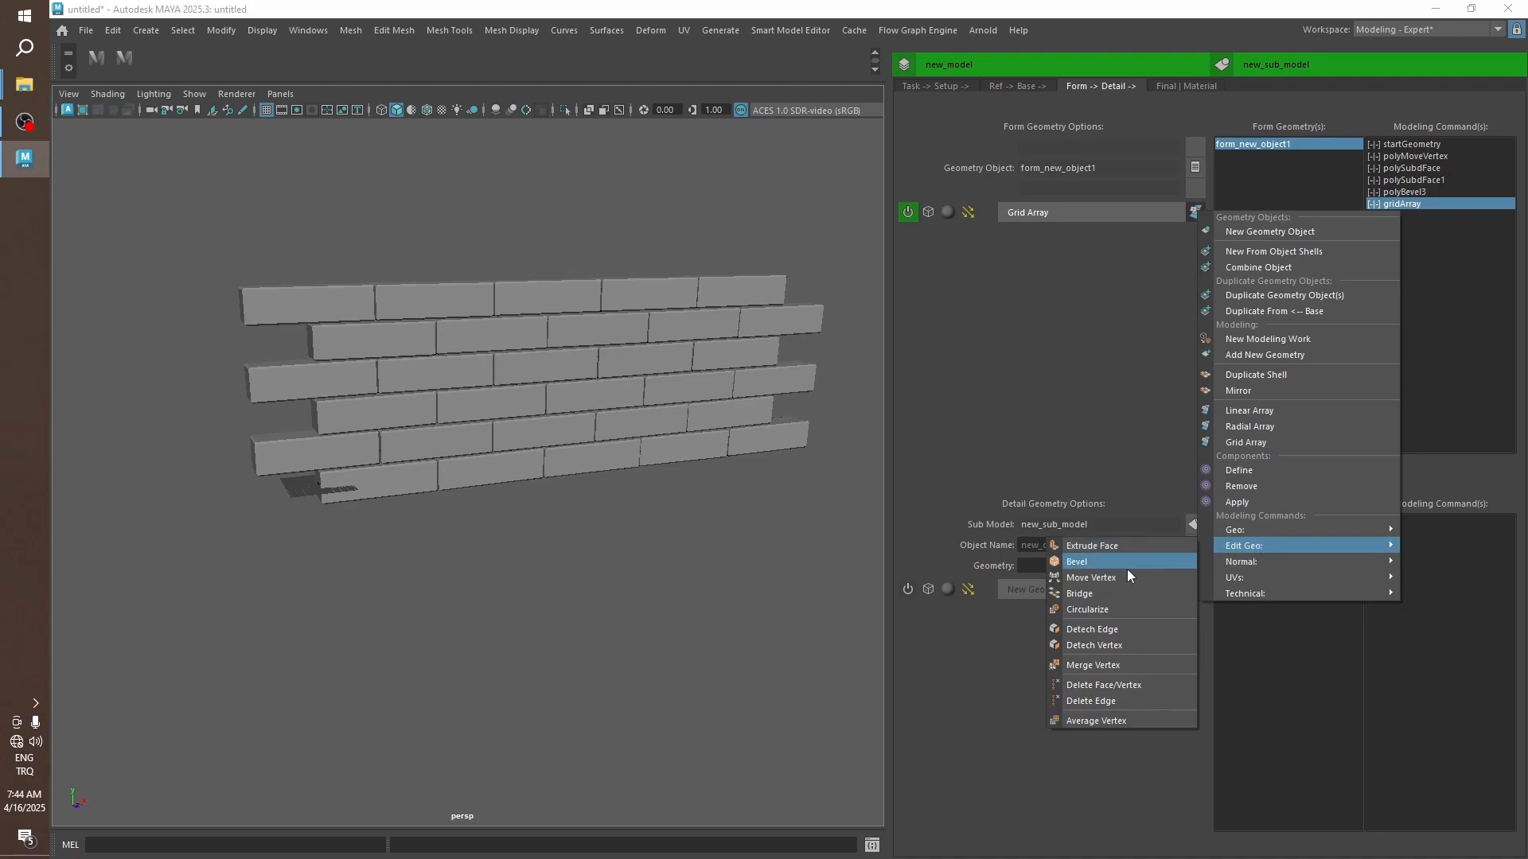
pyautogui.click(1166, 685)
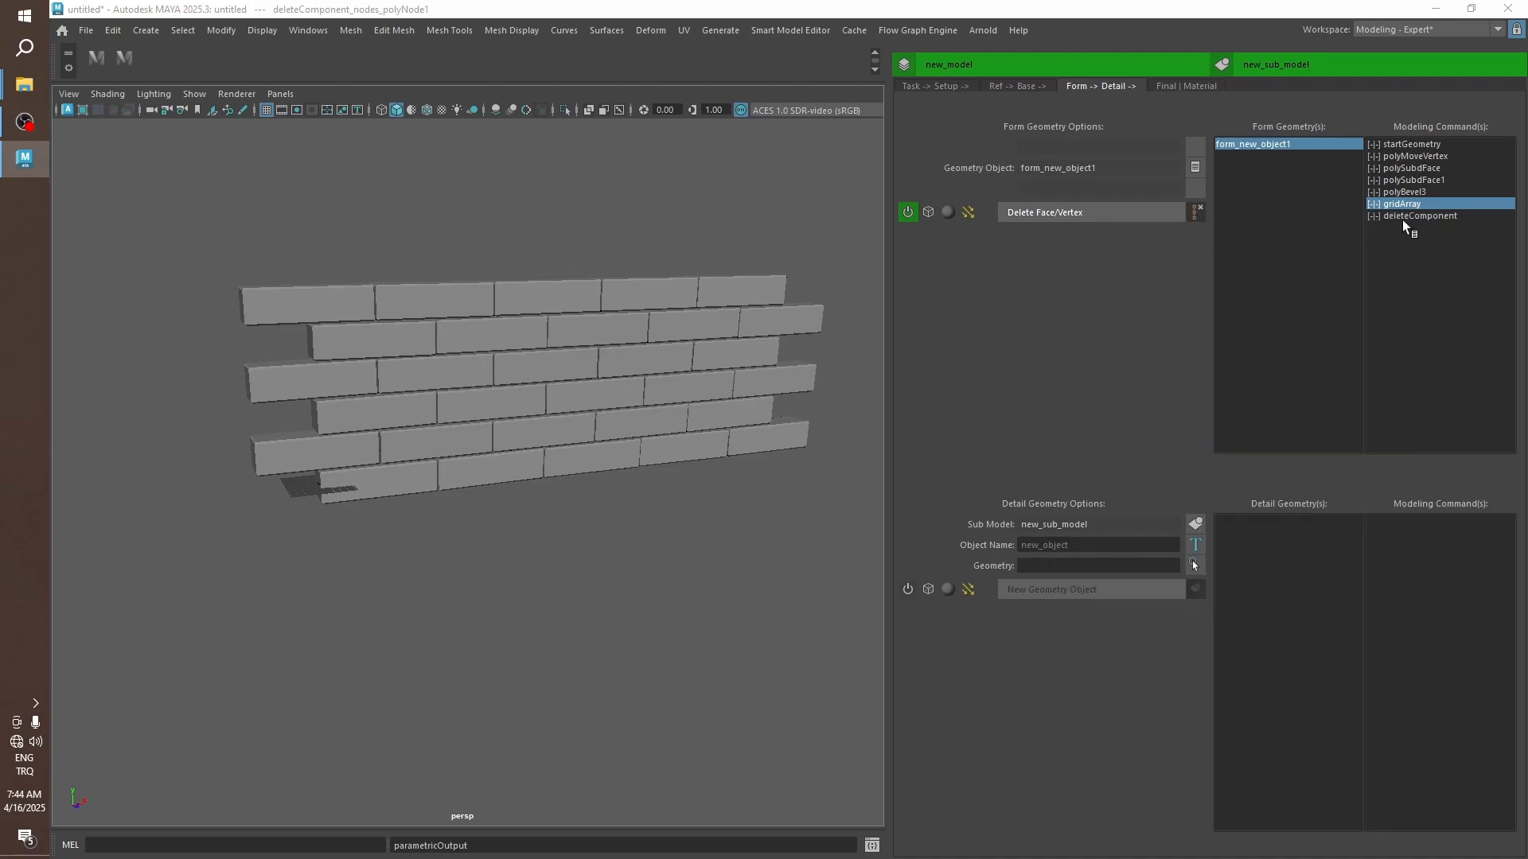
pyautogui.click(1404, 216)
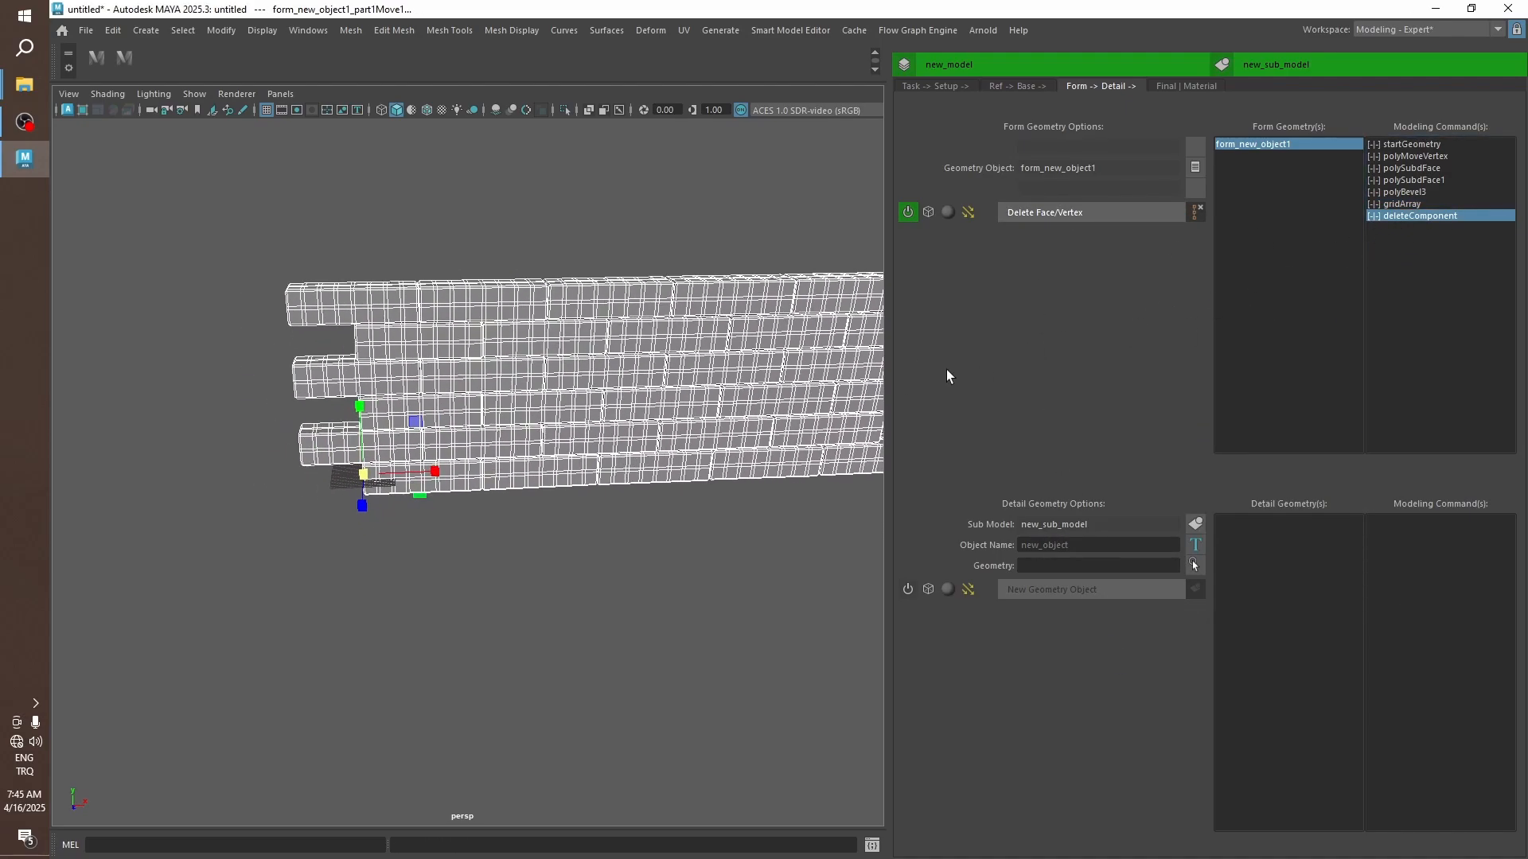
pyautogui.doubleClick(1402, 217)
pyautogui.click(1219, 305)
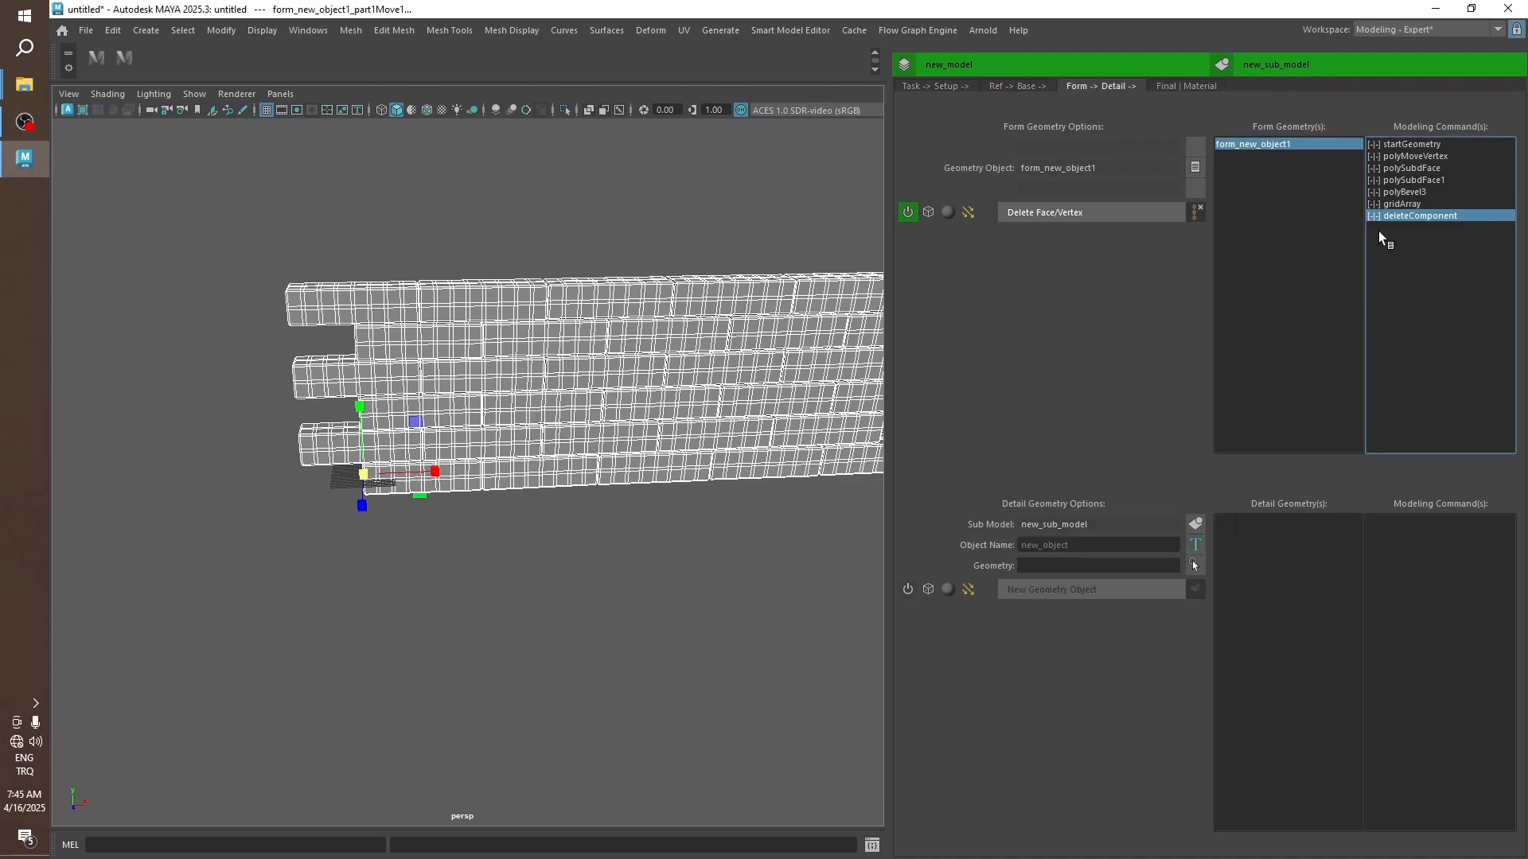
pyautogui.rightClick(1405, 216)
pyautogui.click(1411, 295)
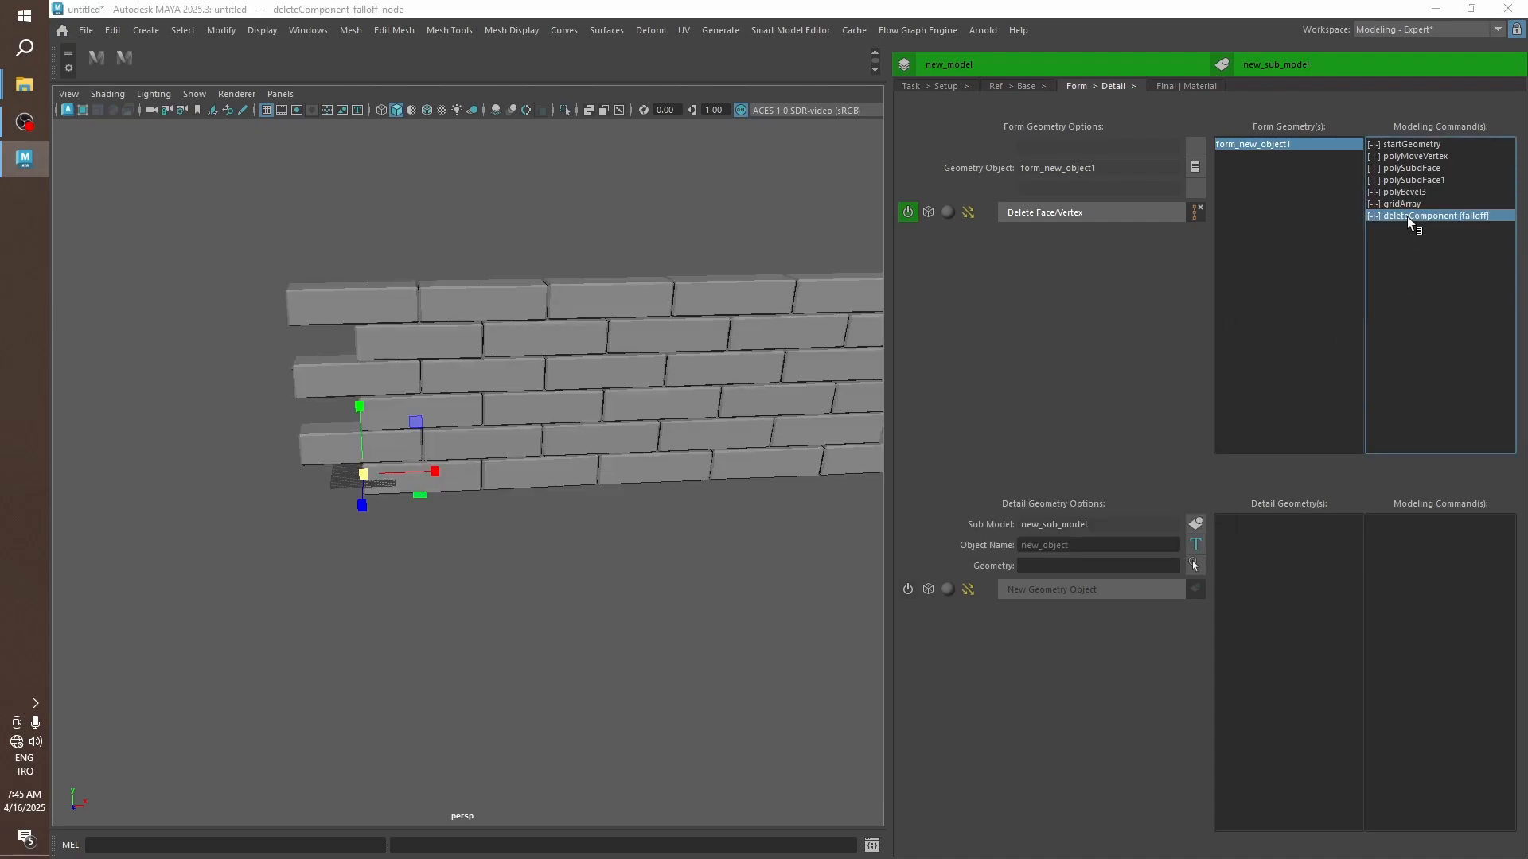
# Set the shape of the Delete Face/Vertex command's falloff to Cube and close its attributes.
pyautogui.doubleClick(1407, 216)
pyautogui.click(1095, 385)
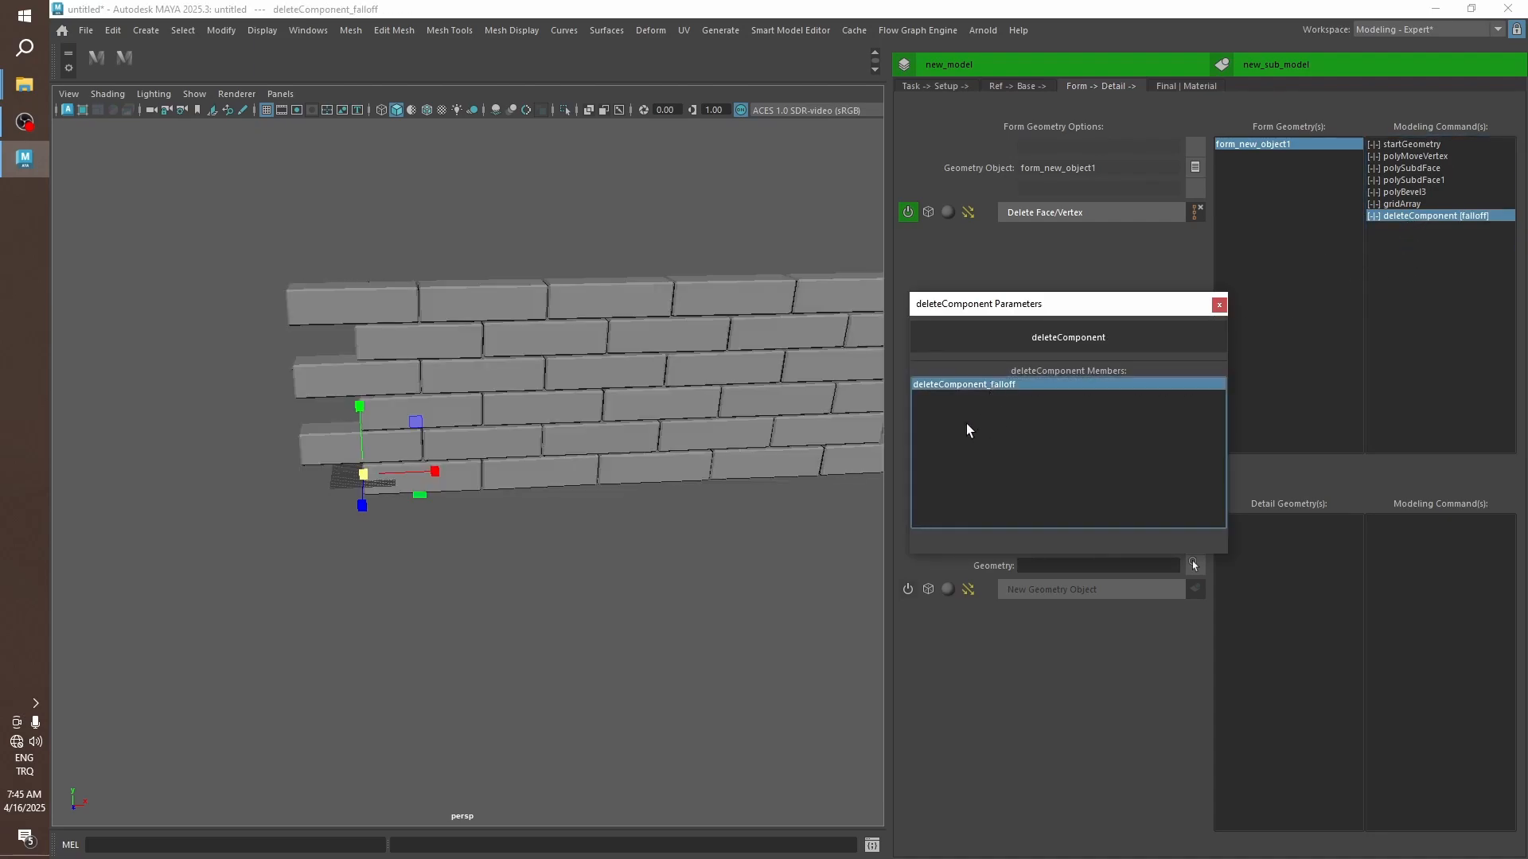
pyautogui.doubleClick(980, 384)
pyautogui.click(751, 312)
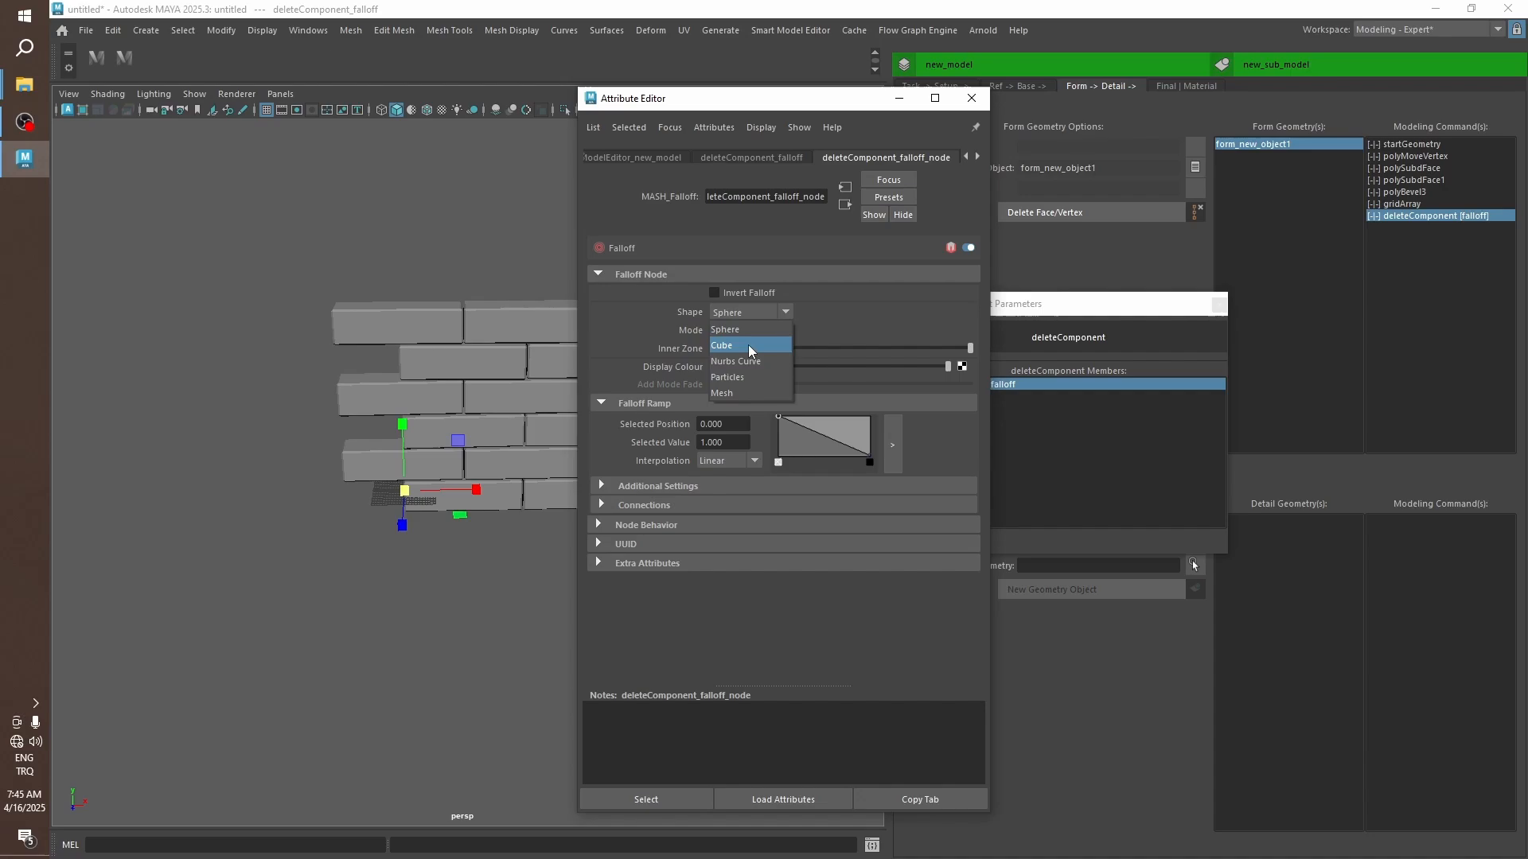
pyautogui.click(972, 99)
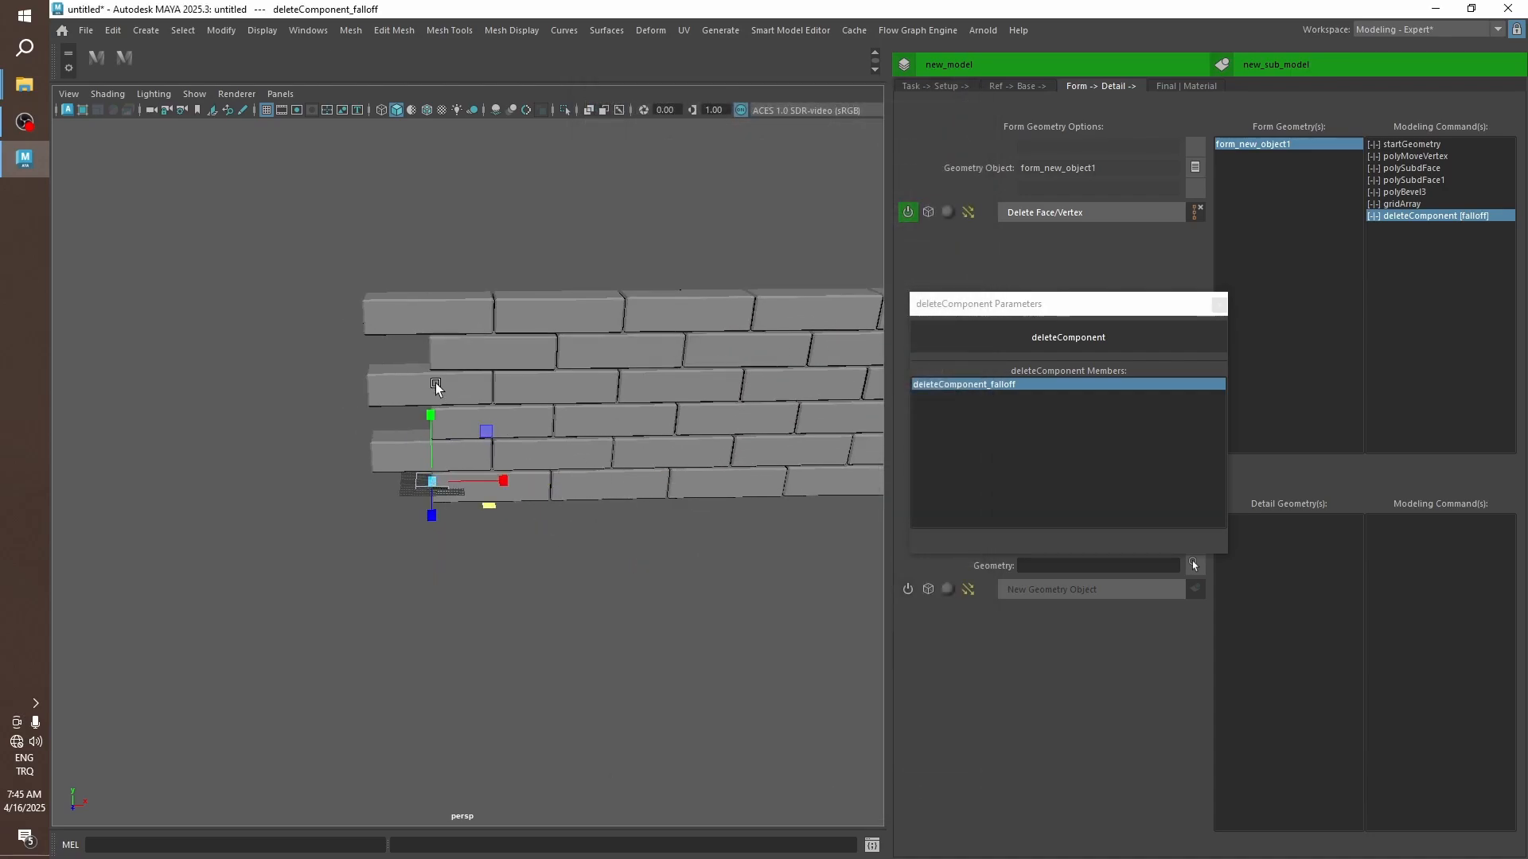
# Scale the cube falloff into a tall box over the wall's left end to trim the protruding bricks, and close the command parameters.
pyautogui.moveTo(475, 257); pyautogui.dragTo(486, 199, button='middle')
pyautogui.moveTo(586, 403); pyautogui.dragTo(550, 209, button='middle')
pyautogui.press('w')
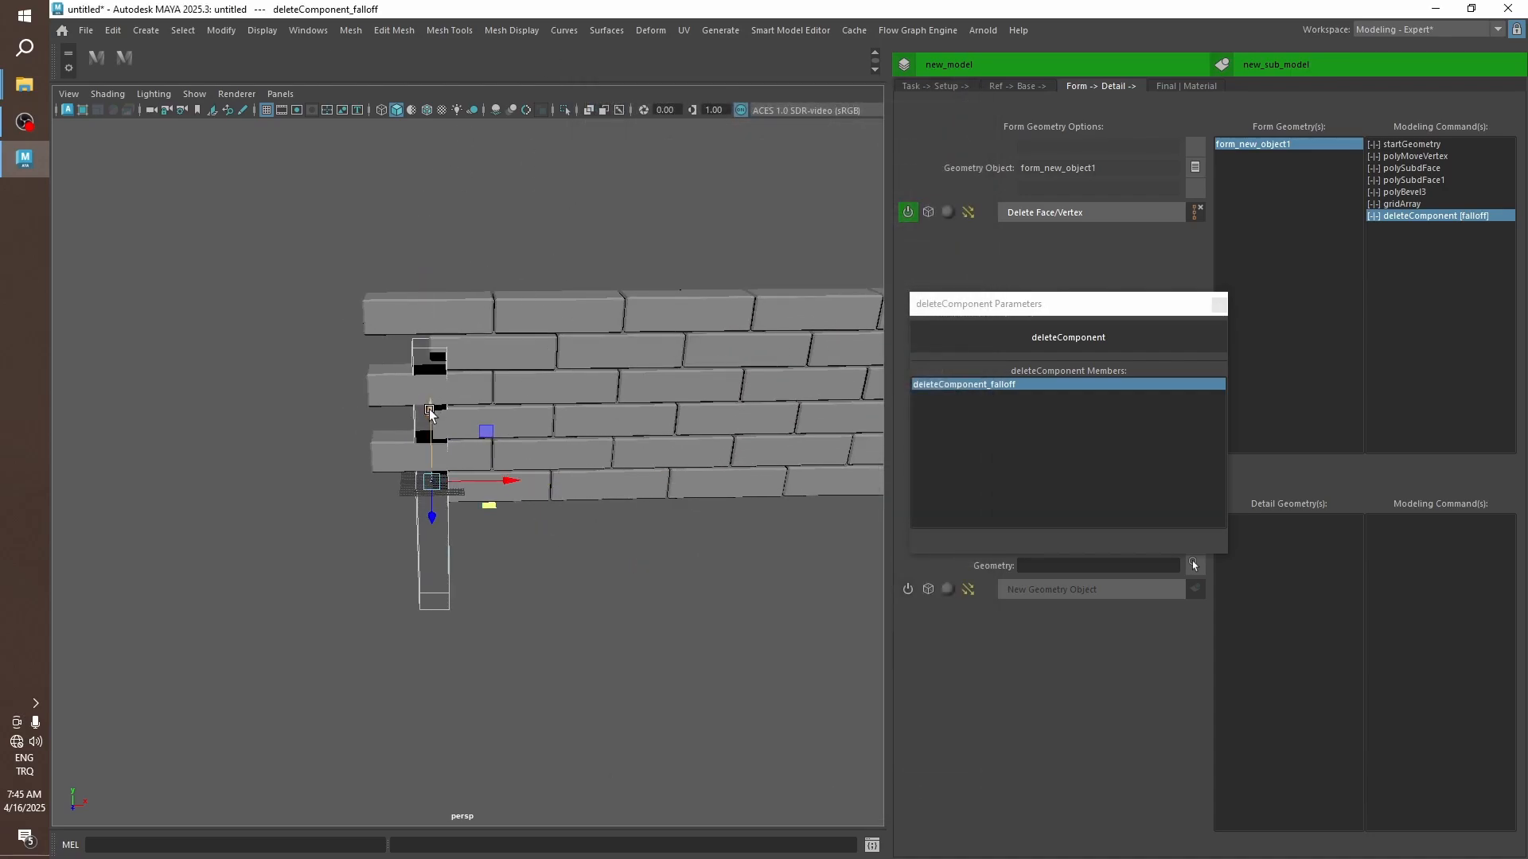
pyautogui.moveTo(428, 409); pyautogui.dragTo(478, 406)
pyautogui.keyDown('alt'); pyautogui.moveTo(689, 399); pyautogui.dragTo(530, 426); pyautogui.keyUp('alt')
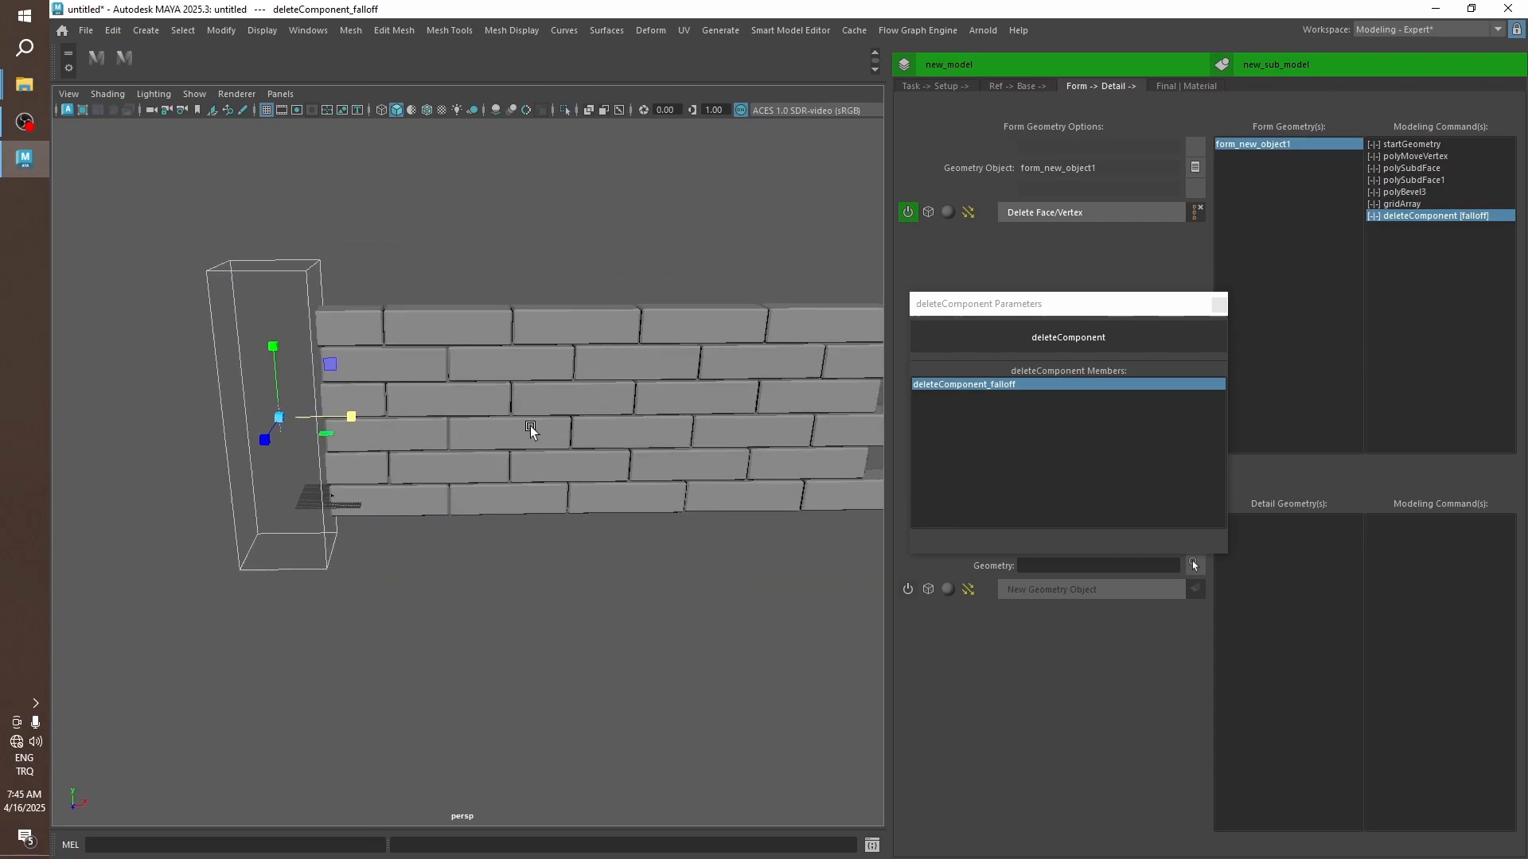
pyautogui.click(1218, 304)
# Give the second Delete Face/Vertex command a component falloff and start moving that falloff along the wall.
pyautogui.click(1419, 227)
pyautogui.rightClick(1406, 231)
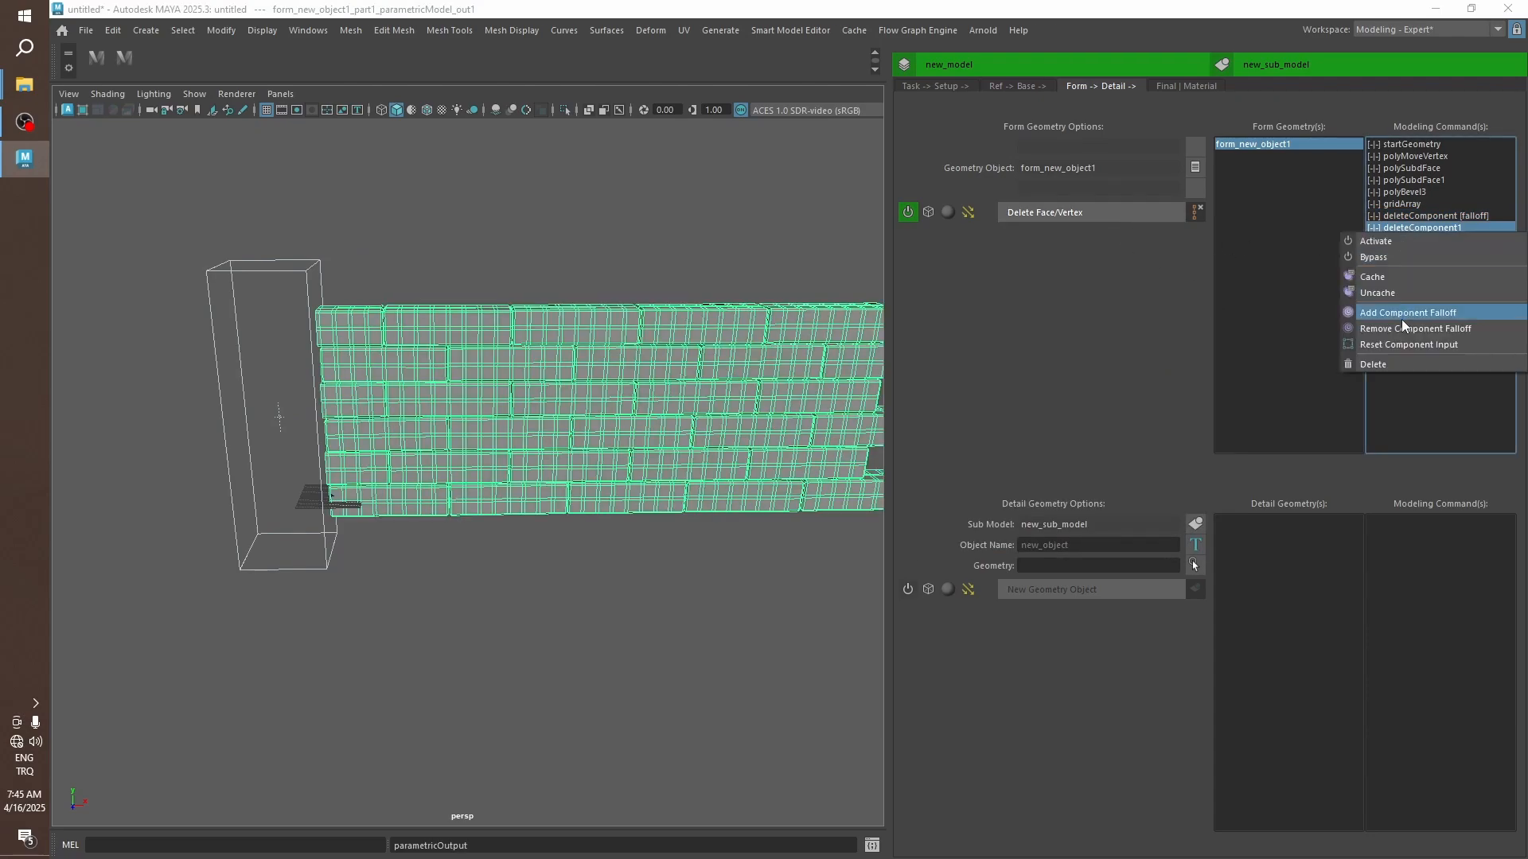
pyautogui.click(1402, 318)
pyautogui.scroll(-2, 495, 485)
pyautogui.press('w')
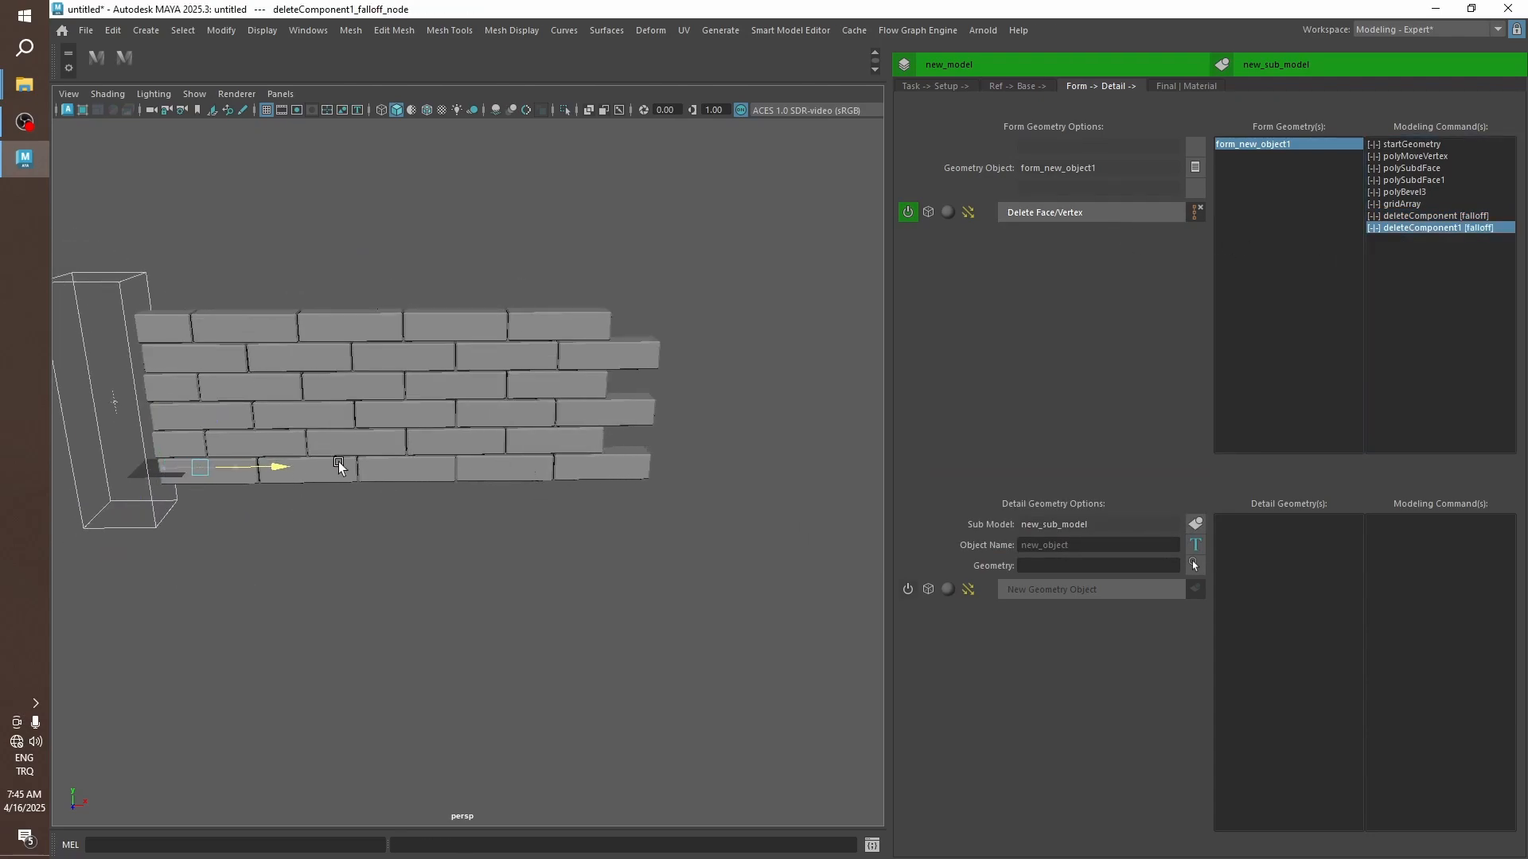
# Change the second Delete Face/Vertex falloff's shape to Cube and close its attributes.
pyautogui.doubleClick(1383, 227)
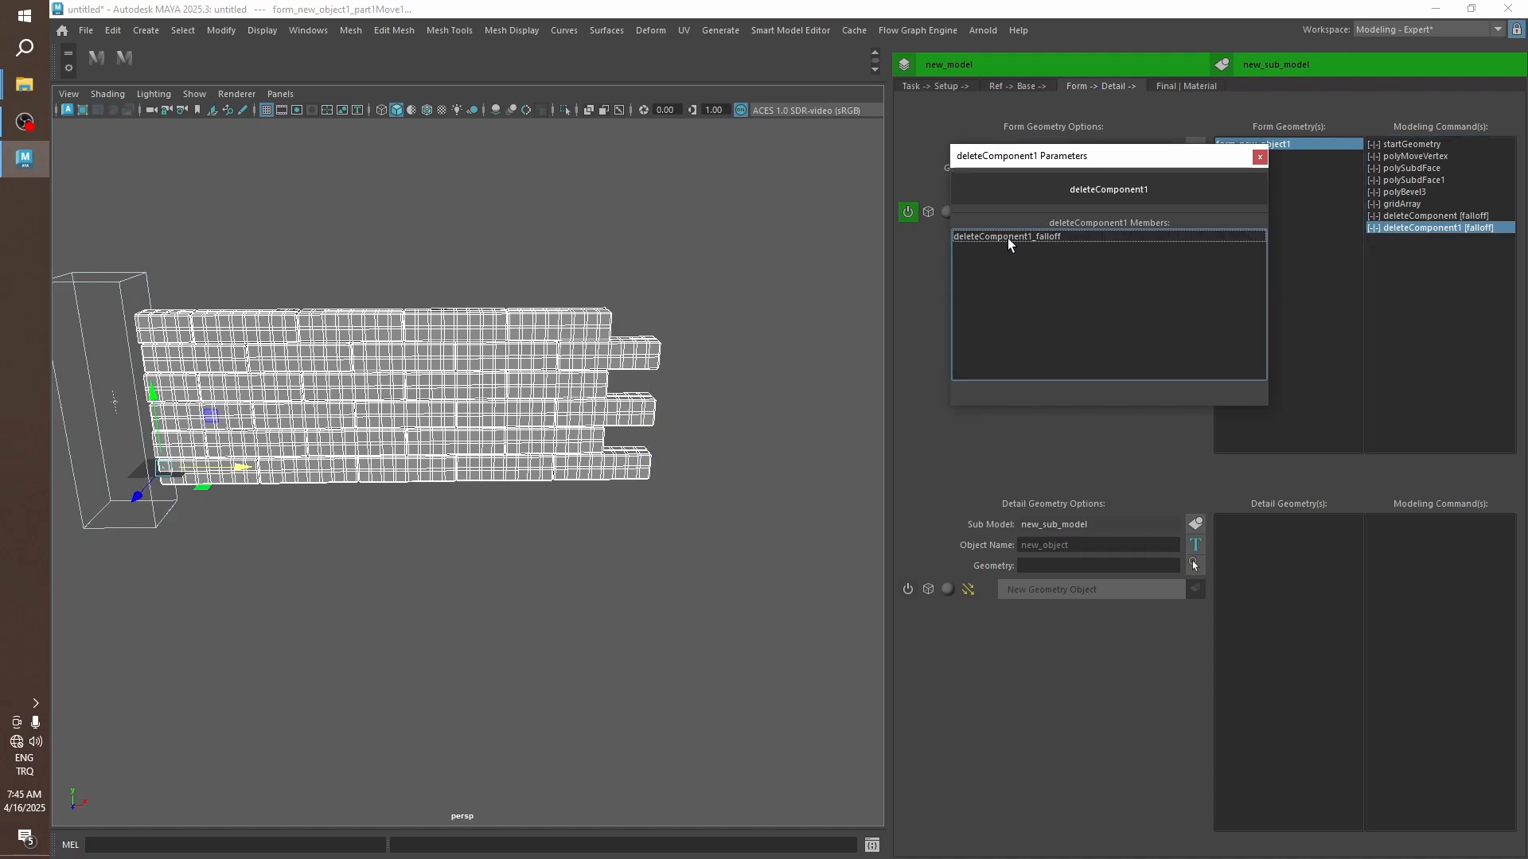
pyautogui.click(1008, 237)
pyautogui.doubleClick(1010, 236)
pyautogui.click(740, 329)
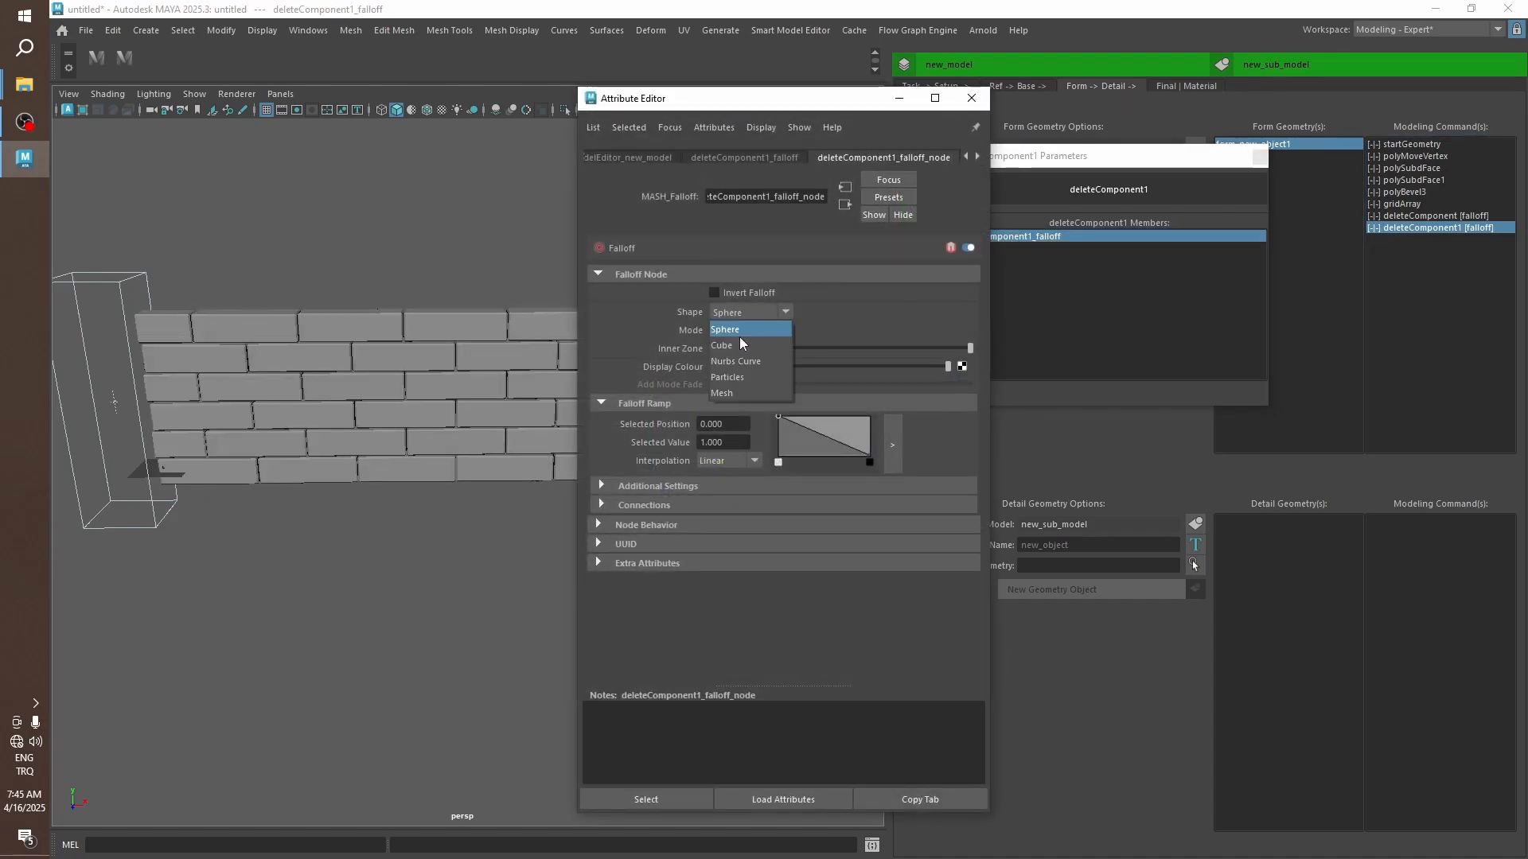
pyautogui.click(738, 337)
pyautogui.click(972, 99)
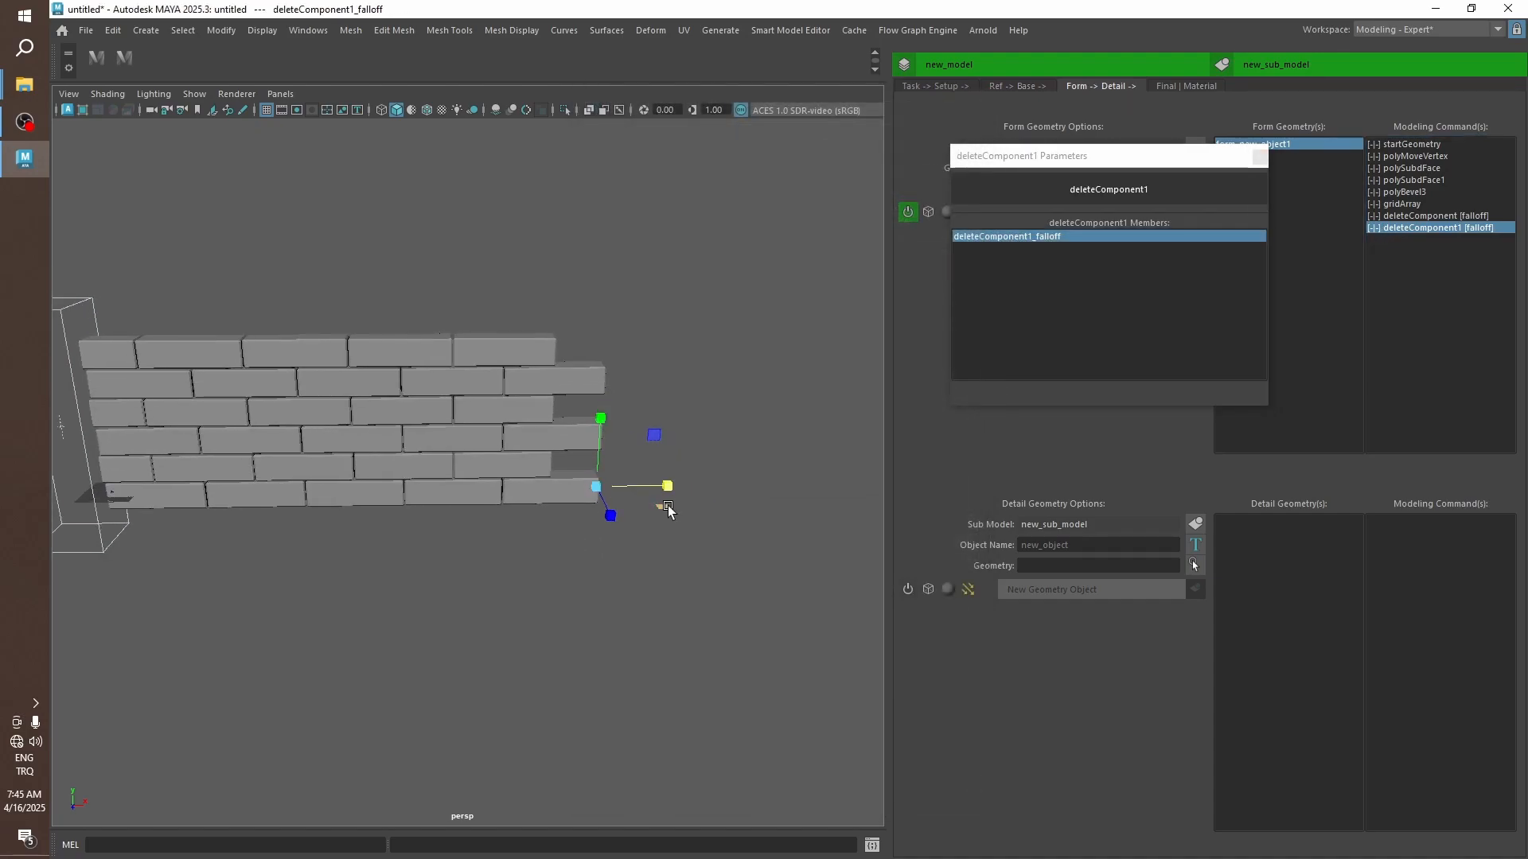
# Stretch the second cube falloff into a tall box and position it at the wall's right end to trim the staggered bricks.
pyautogui.moveTo(667, 510); pyautogui.dragTo(904, 482)
pyautogui.moveTo(709, 369); pyautogui.dragTo(794, 41, button='middle')
pyautogui.moveTo(807, 457); pyautogui.dragTo(784, 258, button='middle')
pyautogui.moveTo(776, 351); pyautogui.dragTo(760, 169, button='middle')
pyautogui.moveTo(733, 338); pyautogui.dragTo(732, 376, button='middle')
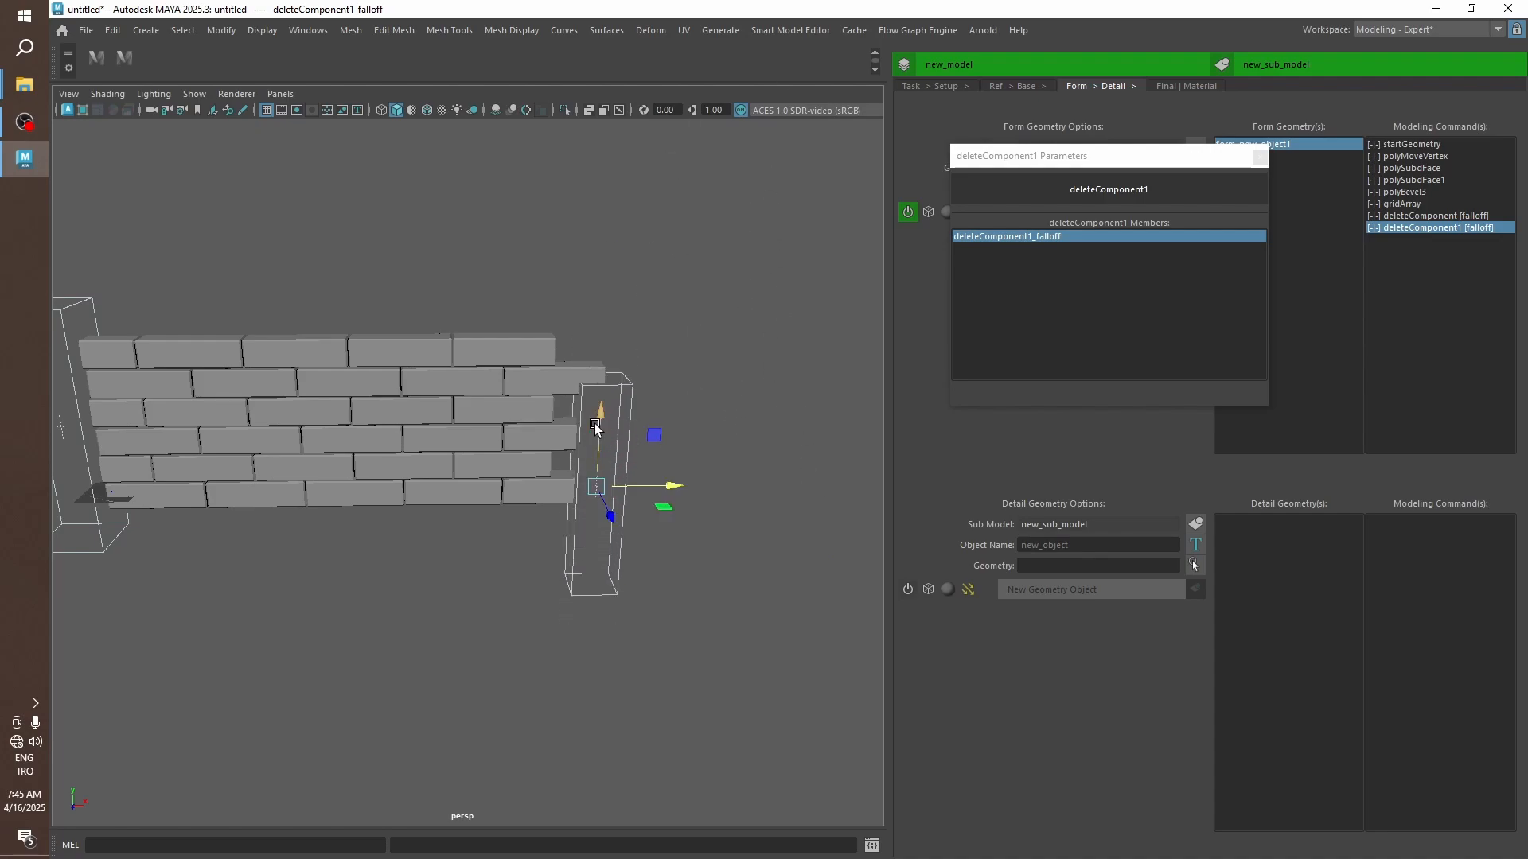
pyautogui.moveTo(595, 419)
pyautogui.mouseDown()
pyautogui.moveTo(595, 364)
pyautogui.moveTo(589, 405)
pyautogui.mouseUp()
pyautogui.moveTo(658, 461); pyautogui.dragTo(634, 456)
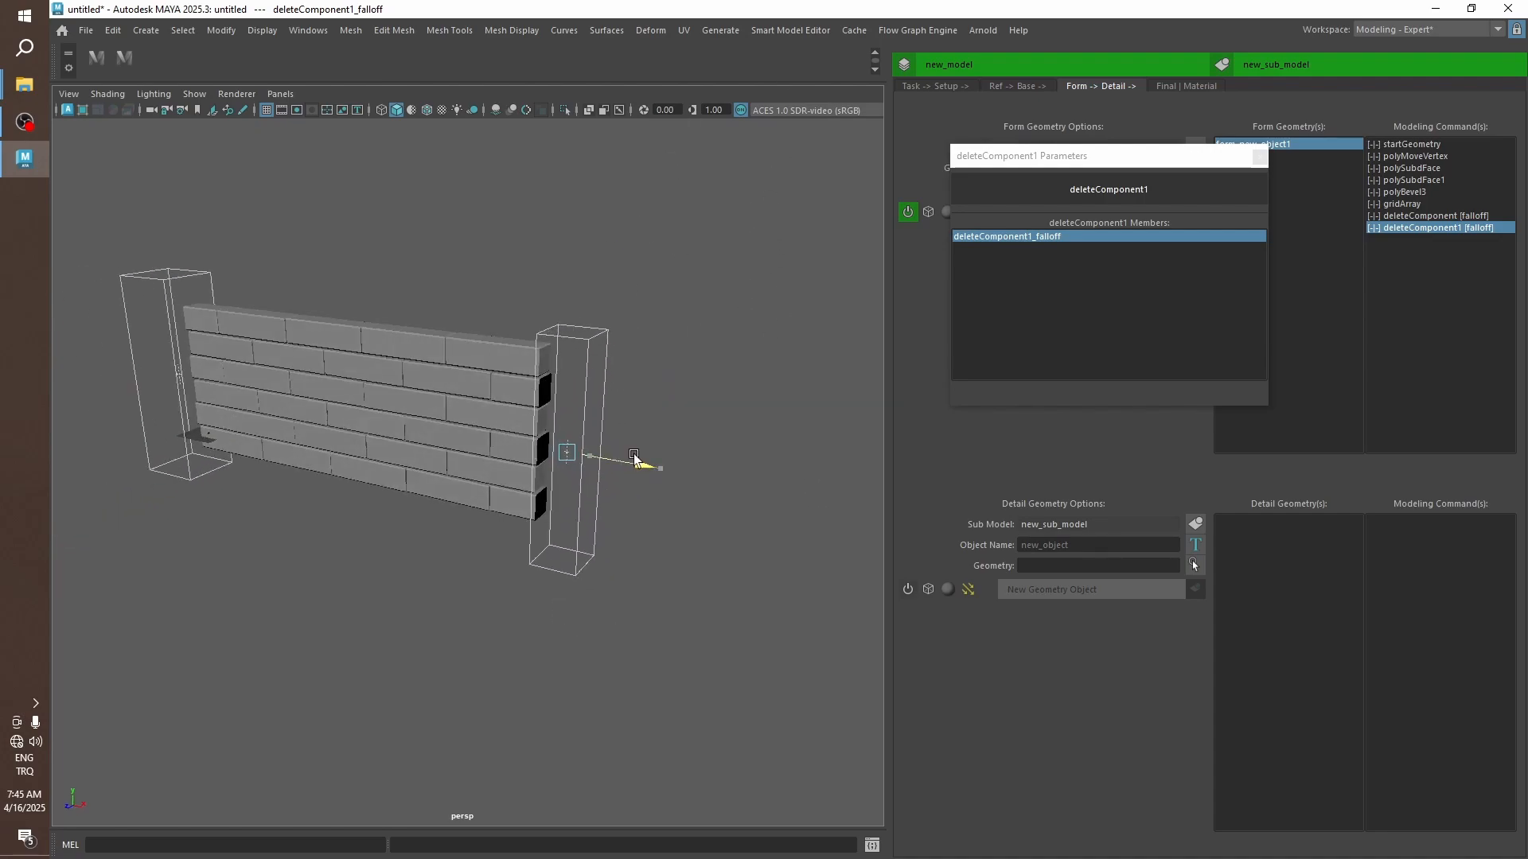
# Deselect the falloff, close the command parameters and examine both trimmed ends of the wall from several angles.
pyautogui.keyDown('alt'); pyautogui.moveTo(506, 455); pyautogui.dragTo(641, 536, button='middle'); pyautogui.keyUp('alt')
pyautogui.keyDown('alt'); pyautogui.moveTo(461, 497); pyautogui.dragTo(559, 483); pyautogui.keyUp('alt')
pyautogui.keyDown('alt'); pyautogui.moveTo(559, 483); pyautogui.dragTo(623, 464, button='middle'); pyautogui.keyUp('alt')
pyautogui.click(675, 297)
pyautogui.keyDown('alt'); pyautogui.moveTo(529, 426); pyautogui.dragTo(498, 424); pyautogui.keyUp('alt')
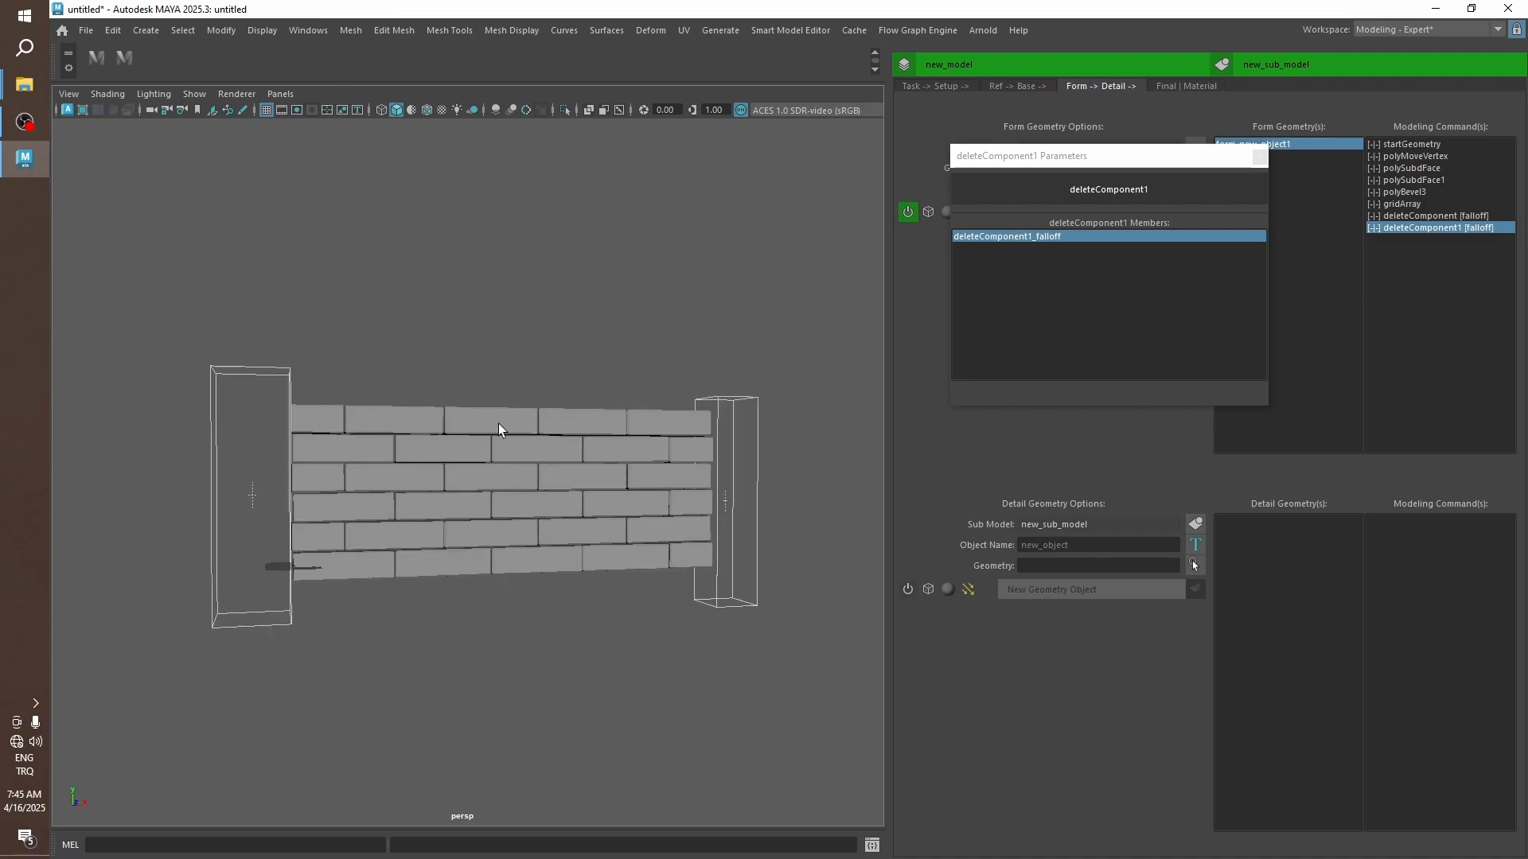
pyautogui.keyDown('alt'); pyautogui.moveTo(498, 423); pyautogui.dragTo(565, 432, button='middle'); pyautogui.keyUp('alt')
pyautogui.click(1259, 162)
pyautogui.keyDown('alt'); pyautogui.moveTo(554, 424); pyautogui.dragTo(624, 437); pyautogui.keyUp('alt')
pyautogui.keyDown('alt'); pyautogui.moveTo(624, 437); pyautogui.dragTo(612, 402, button='middle'); pyautogui.keyUp('alt')
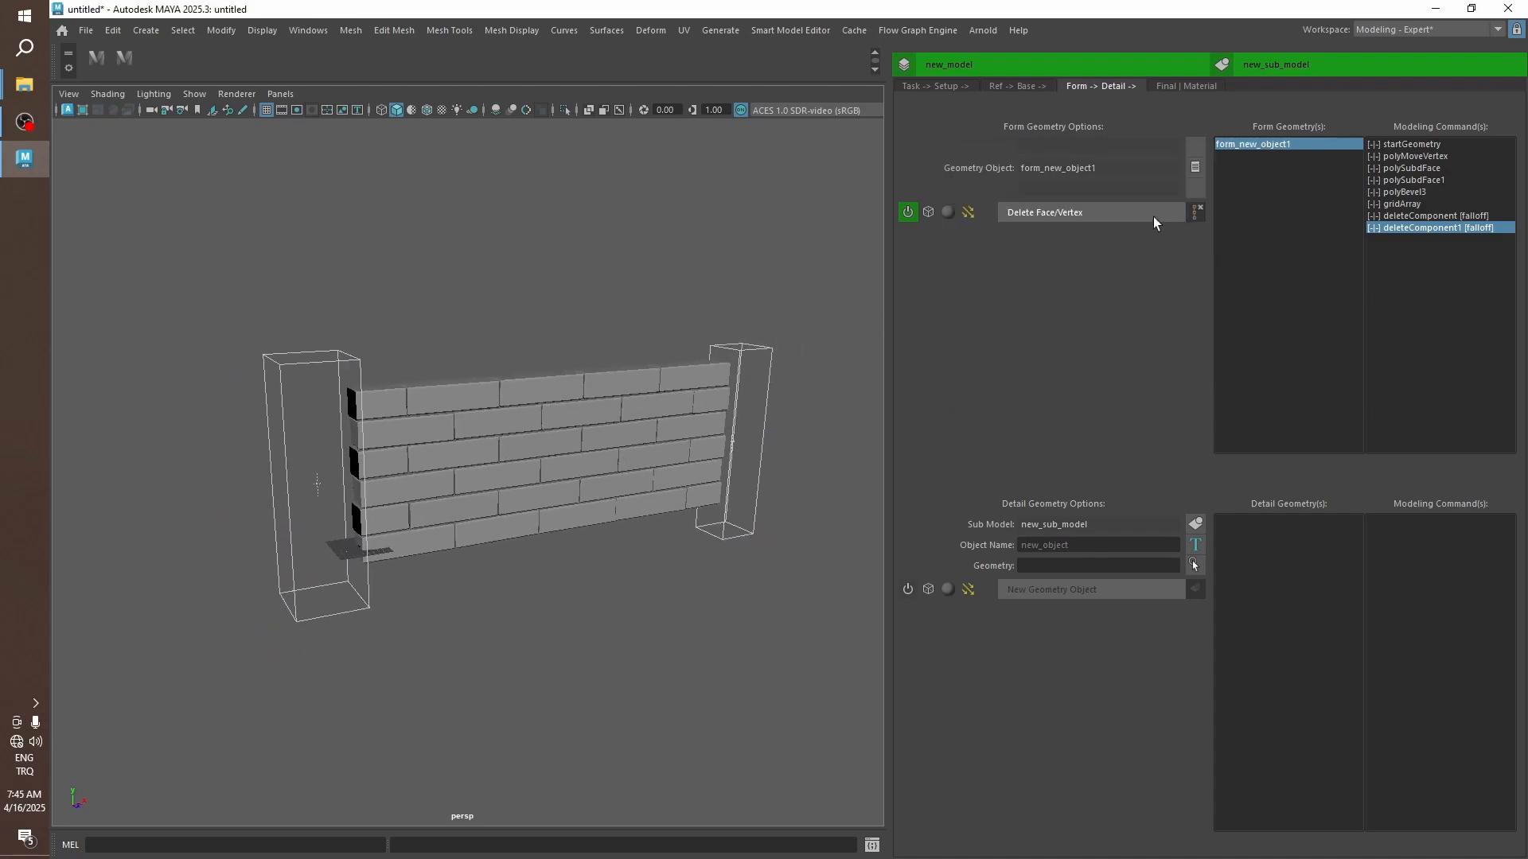
# Add a third Delete Face/Vertex command with its own component falloff, keeping the default sphere shape.
pyautogui.click(1153, 216)
pyautogui.rightClick(1401, 241)
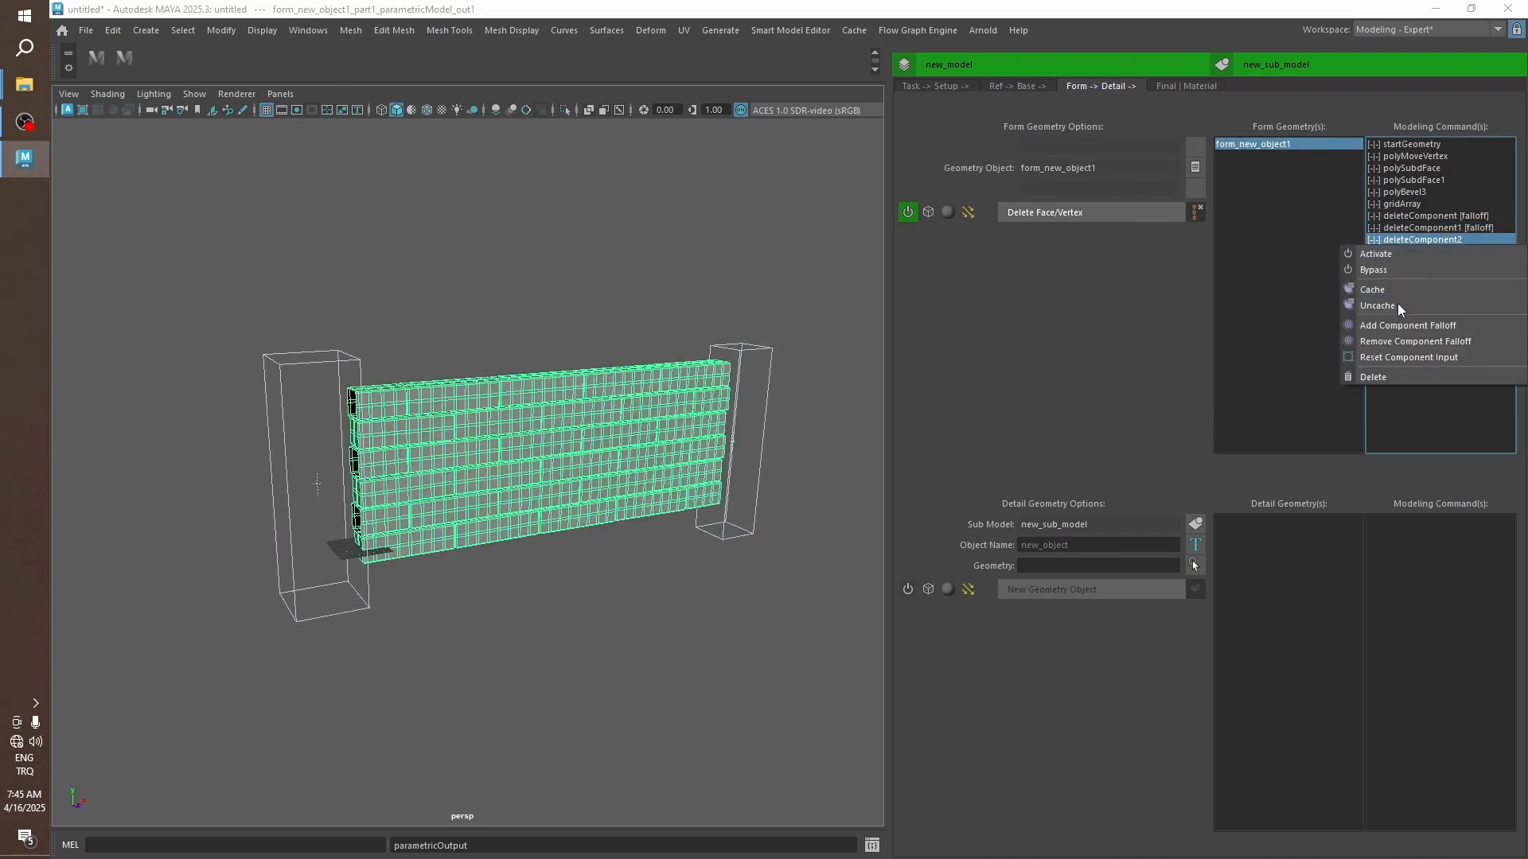
pyautogui.click(1385, 325)
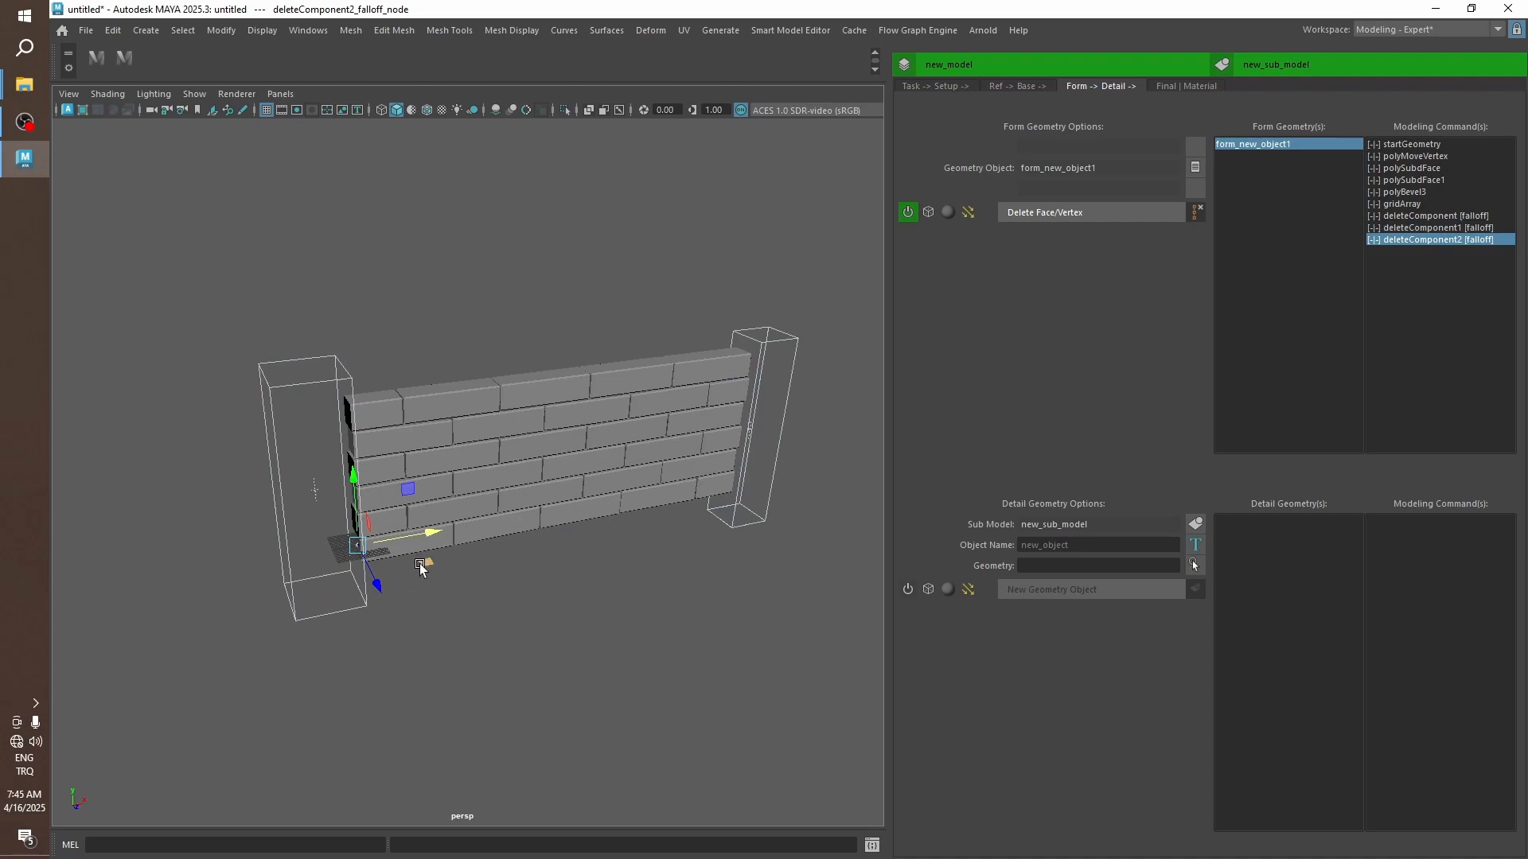
# Enlarge the third command's sphere falloff and place it on the wall's lower-left bricks to cut a hole, leaving it deselected.
pyautogui.keyDown('alt'); pyautogui.moveTo(562, 542); pyautogui.dragTo(492, 499); pyautogui.keyUp('alt')
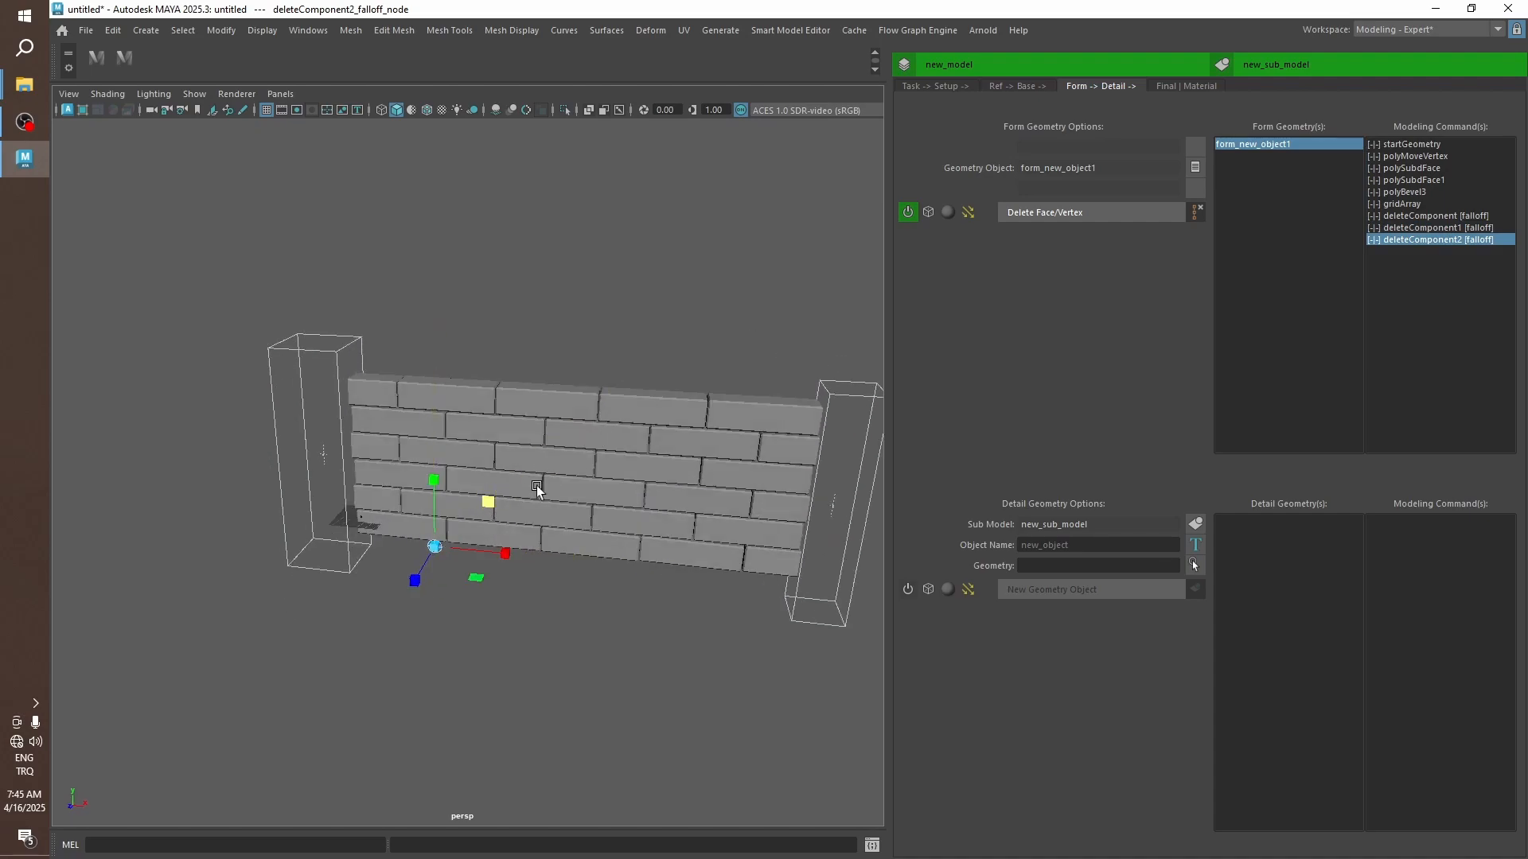
pyautogui.keyDown('alt'); pyautogui.moveTo(624, 434); pyautogui.dragTo(562, 689); pyautogui.keyUp('alt')
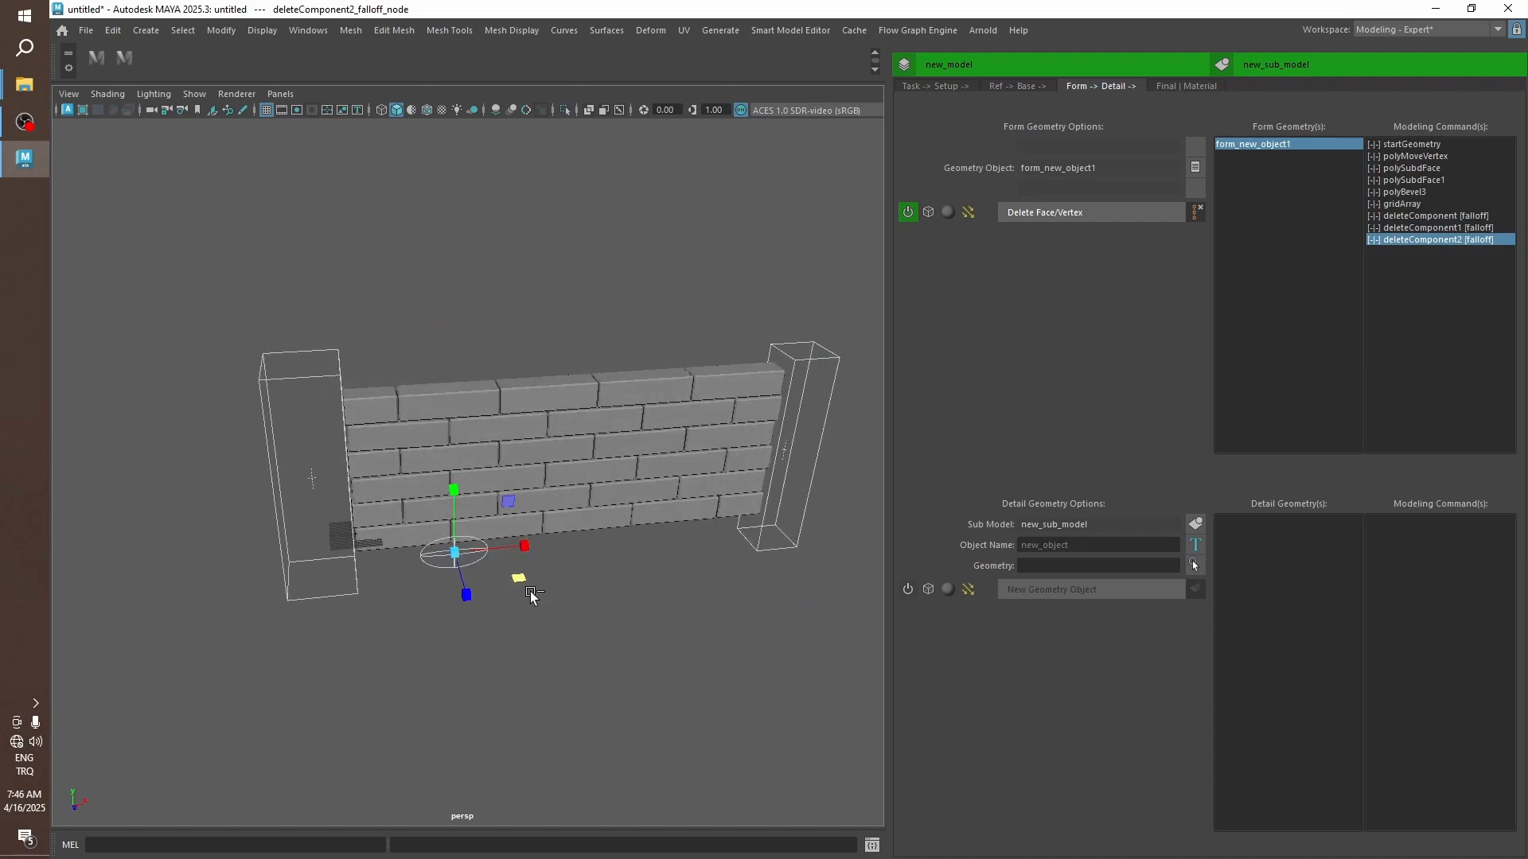
pyautogui.keyDown('alt'); pyautogui.moveTo(471, 595); pyautogui.dragTo(694, 783); pyautogui.keyUp('alt')
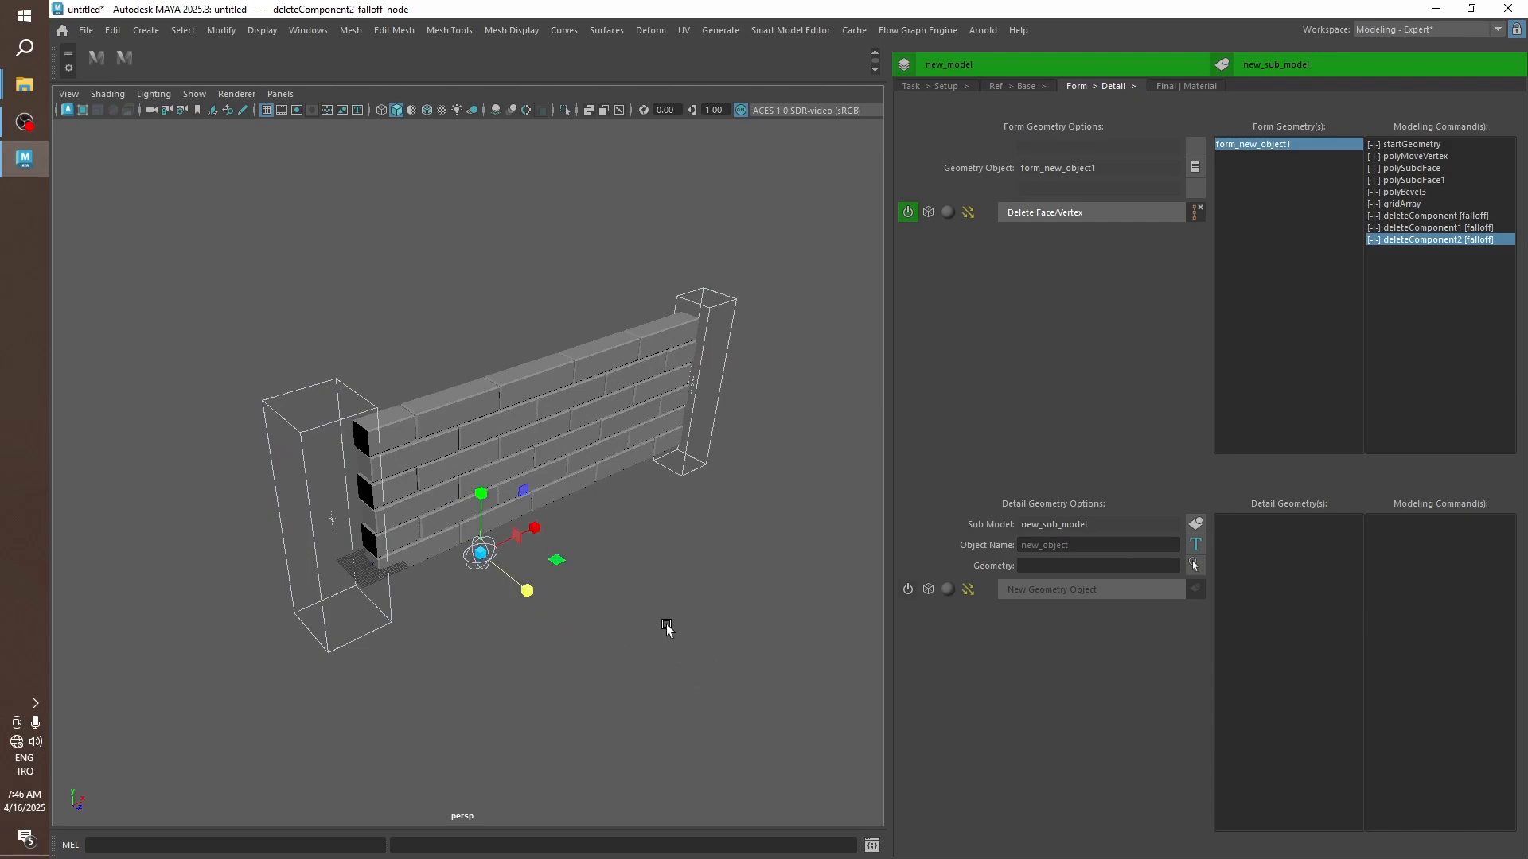
pyautogui.keyDown('alt'); pyautogui.moveTo(590, 613); pyautogui.dragTo(463, 490); pyautogui.keyUp('alt')
pyautogui.scroll(5, 516, 567)
pyautogui.press('e')
pyautogui.press('r')
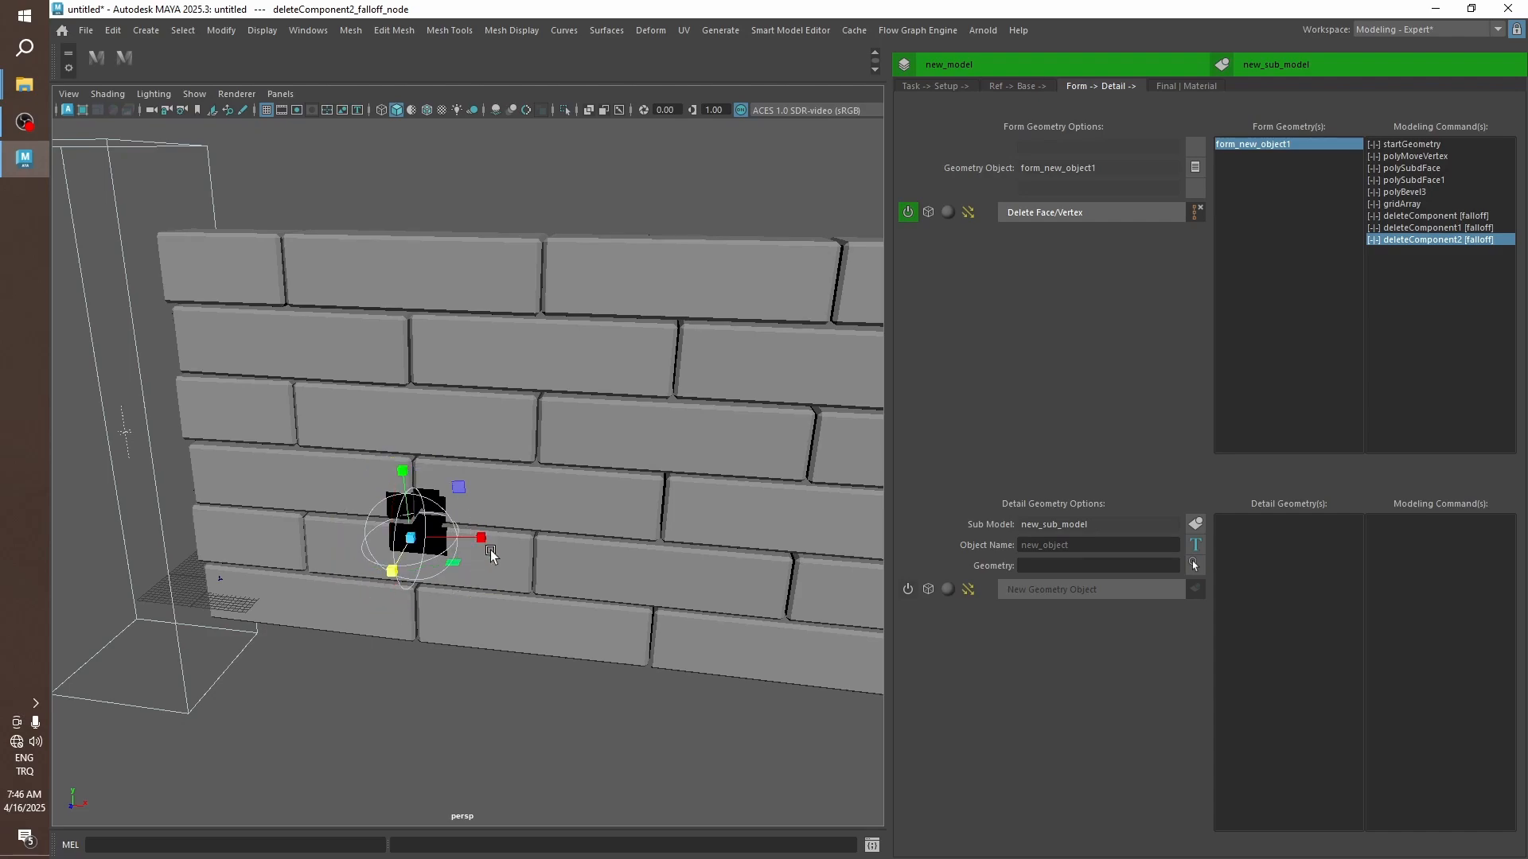
pyautogui.moveTo(491, 552); pyautogui.dragTo(527, 470)
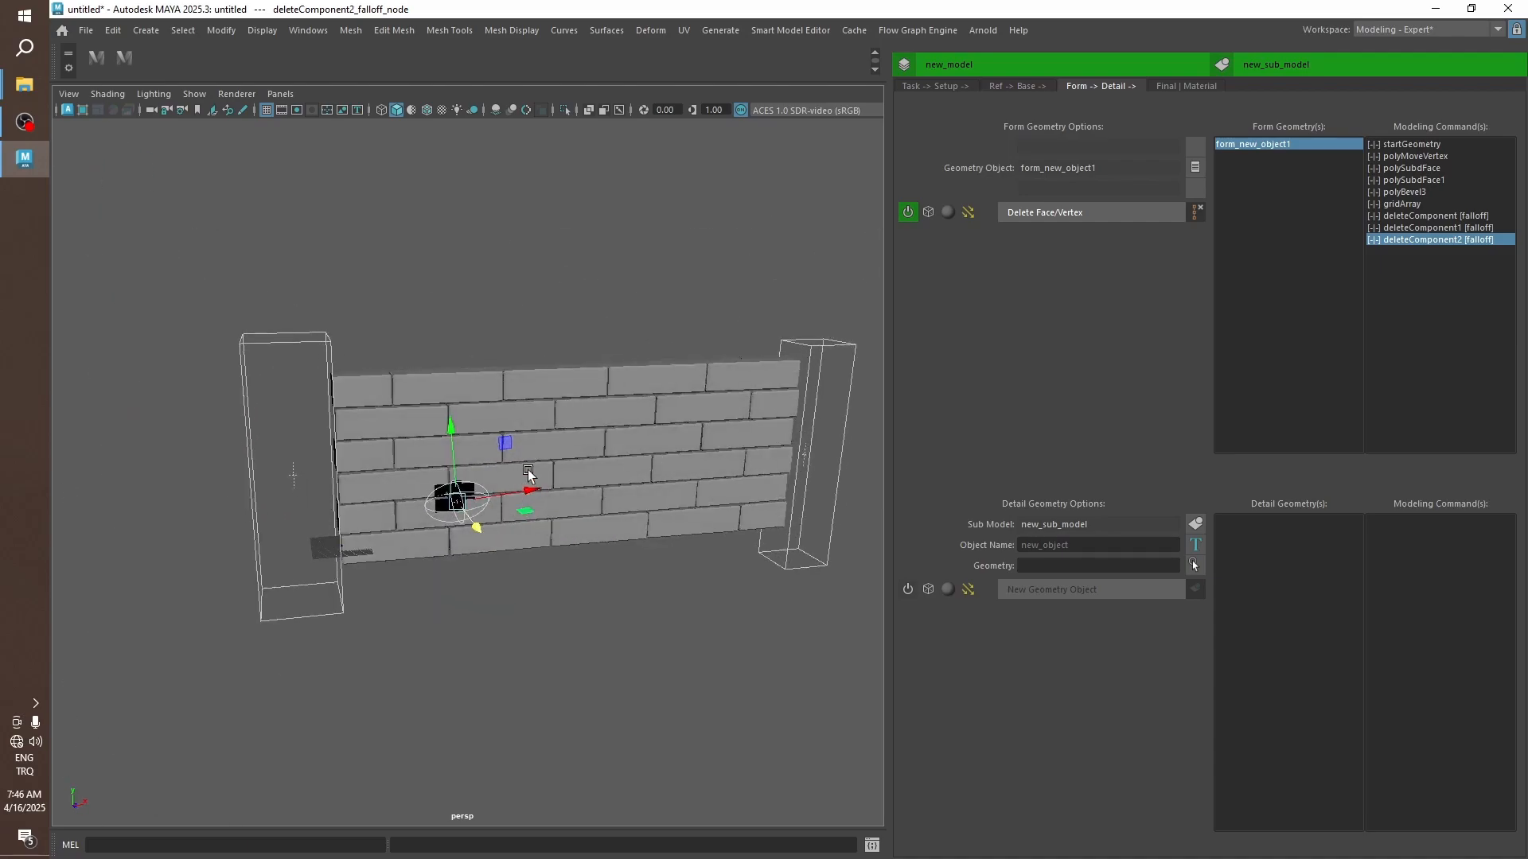
pyautogui.click(632, 474)
# Add a fourth Delete Face/Vertex command and attach a component falloff to it.
pyautogui.click(1130, 212)
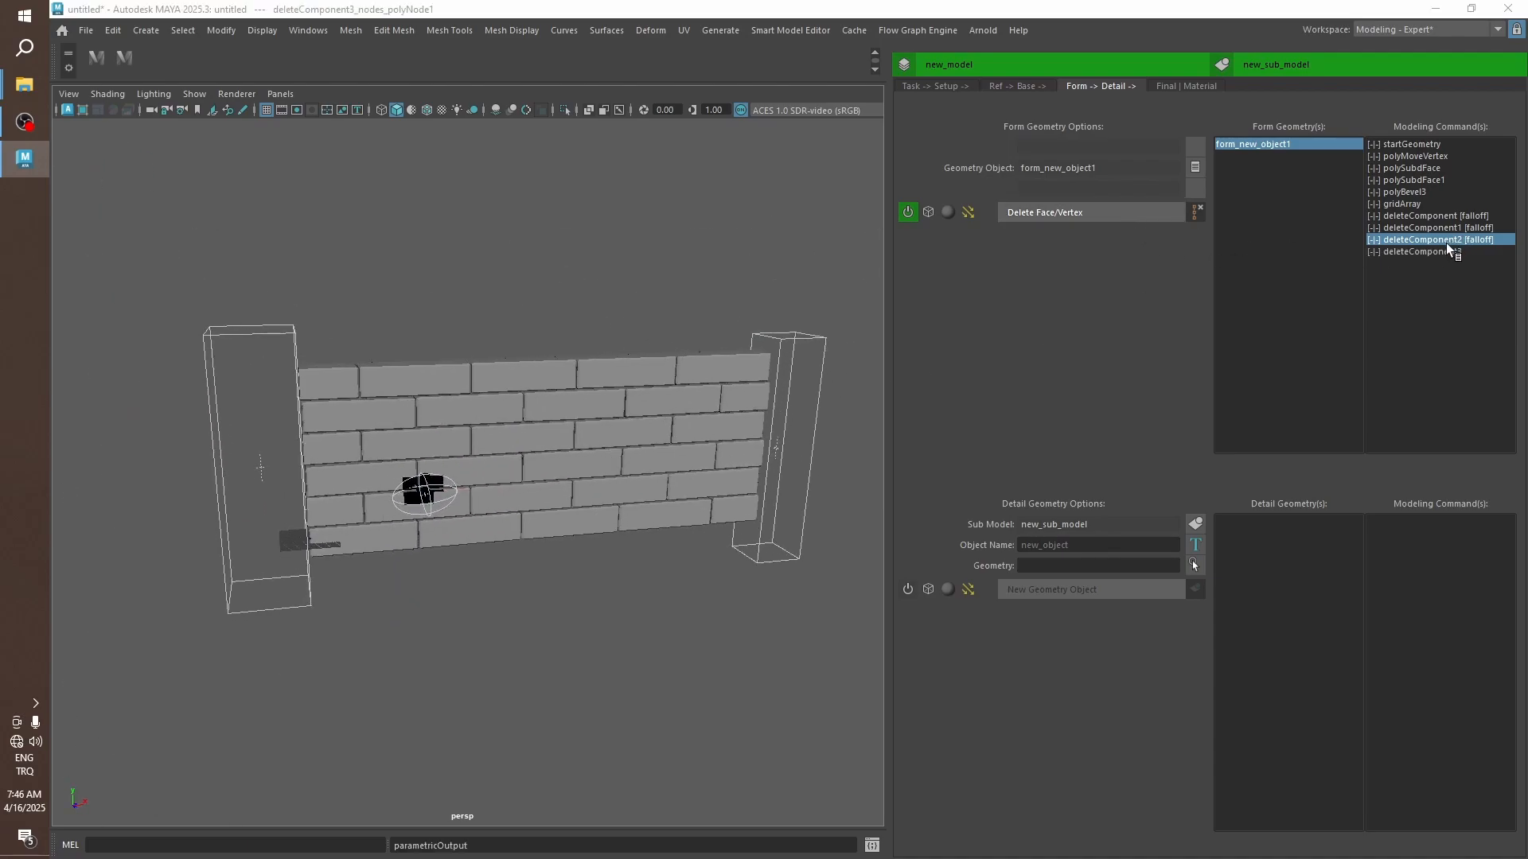
pyautogui.rightClick(1407, 253)
pyautogui.click(1397, 337)
# Place the fourth command's sphere falloff on the wall's upper-right bricks to cut a second hole, and deselect it.
pyautogui.keyDown('alt'); pyautogui.moveTo(558, 522); pyautogui.dragTo(488, 552); pyautogui.keyUp('alt')
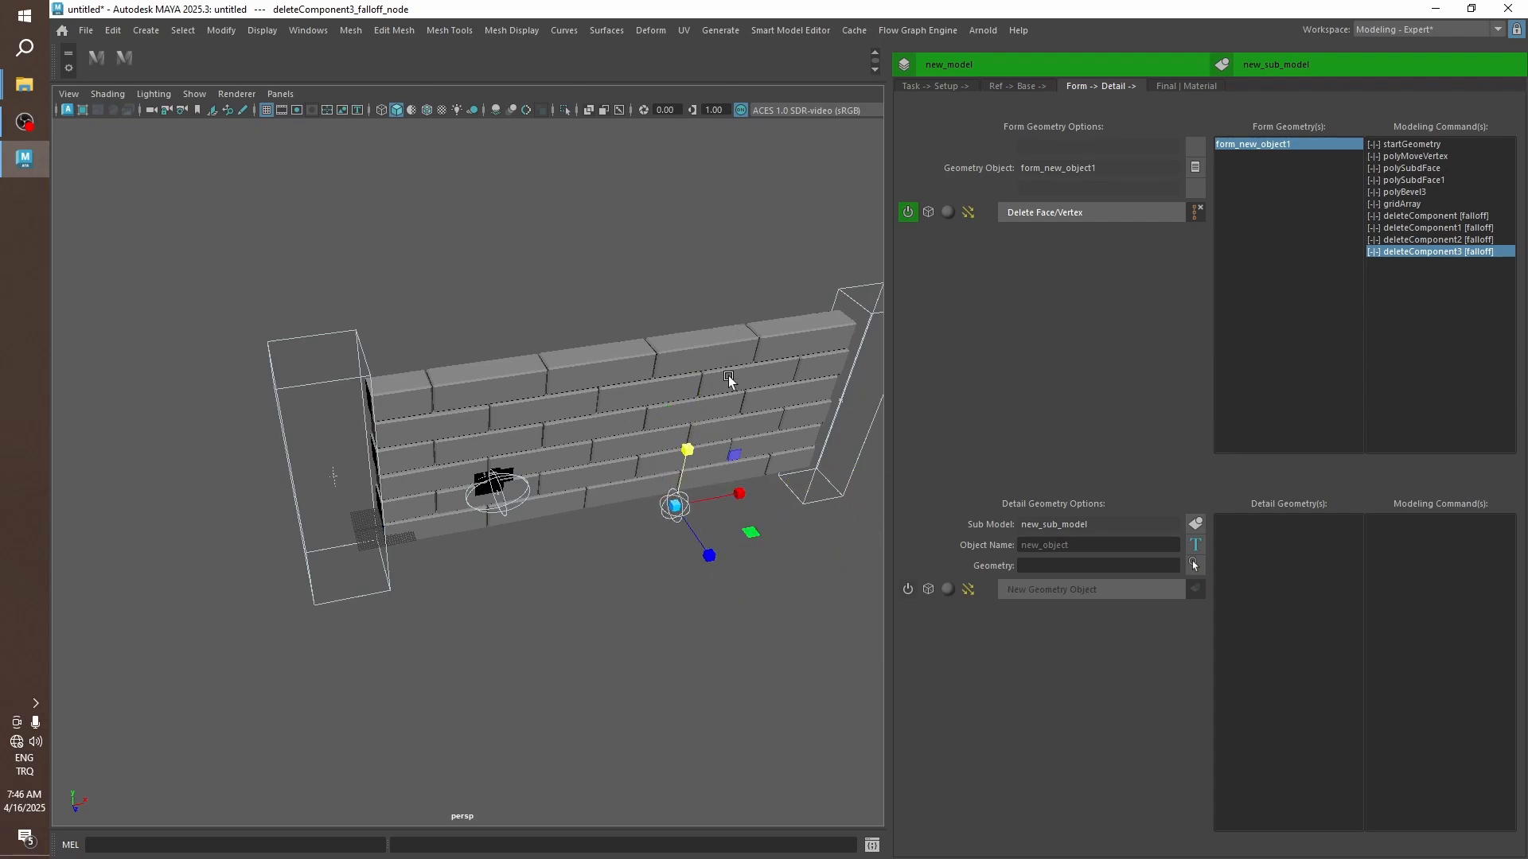
pyautogui.keyDown('alt'); pyautogui.moveTo(728, 376); pyautogui.dragTo(741, 451); pyautogui.keyUp('alt')
pyautogui.scroll(2, 675, 487)
pyautogui.scroll(-2, 585, 432)
pyautogui.click(671, 226)
pyautogui.keyDown('alt'); pyautogui.moveTo(585, 431); pyautogui.dragTo(657, 466); pyautogui.keyUp('alt')
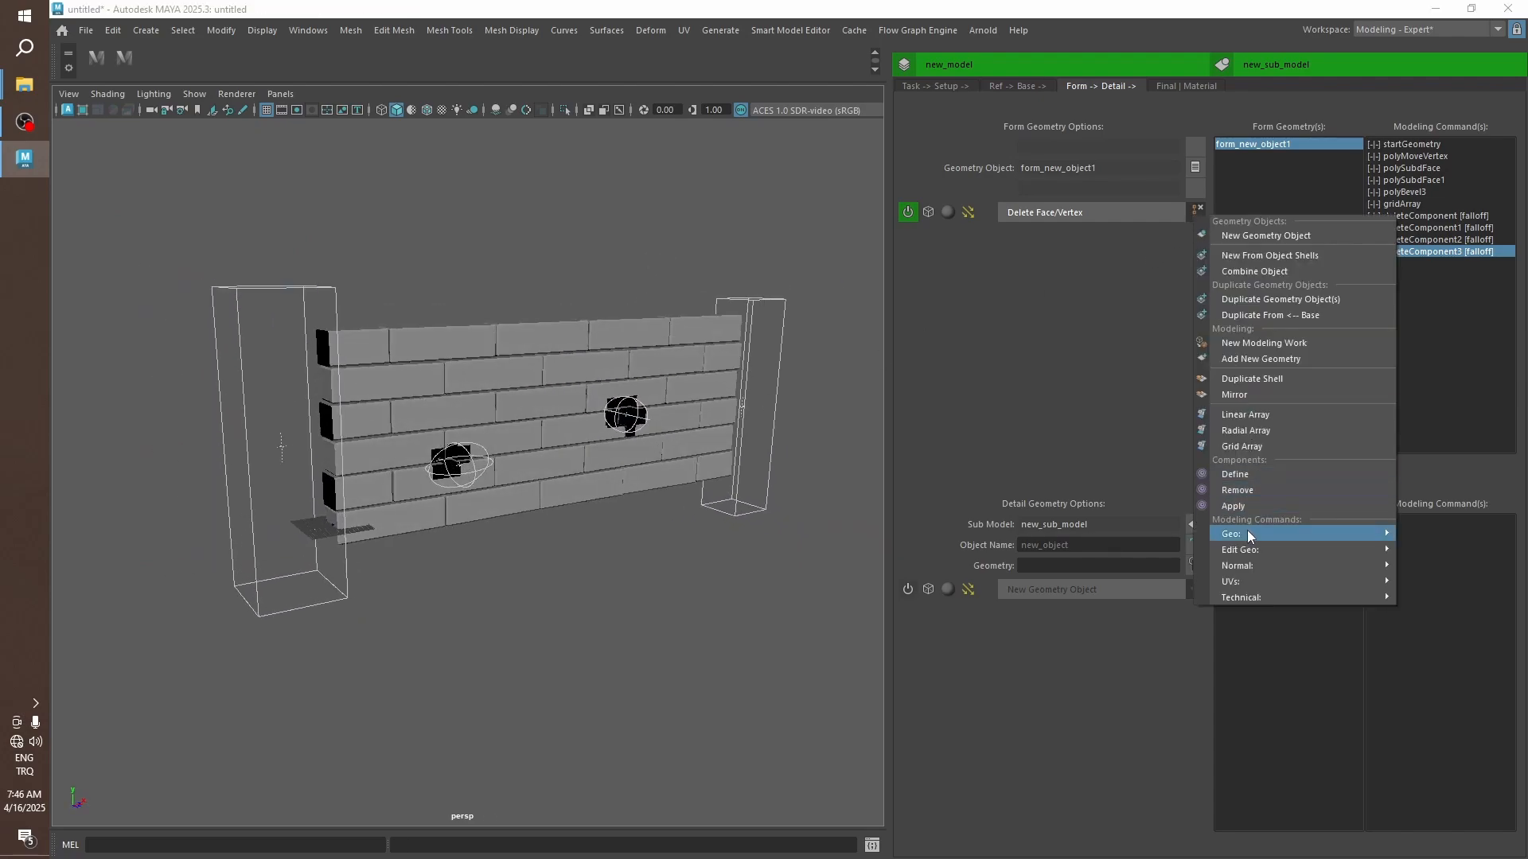
# Cap the open brick edges with a Close Border command and display the wireframe over the shaded wall to inspect the caps.
pyautogui.moveTo(1248, 534)
pyautogui.click(1114, 672)
pyautogui.click(1035, 213)
pyautogui.keyDown('alt'); pyautogui.moveTo(499, 477); pyautogui.dragTo(510, 507, button='middle'); pyautogui.keyUp('alt')
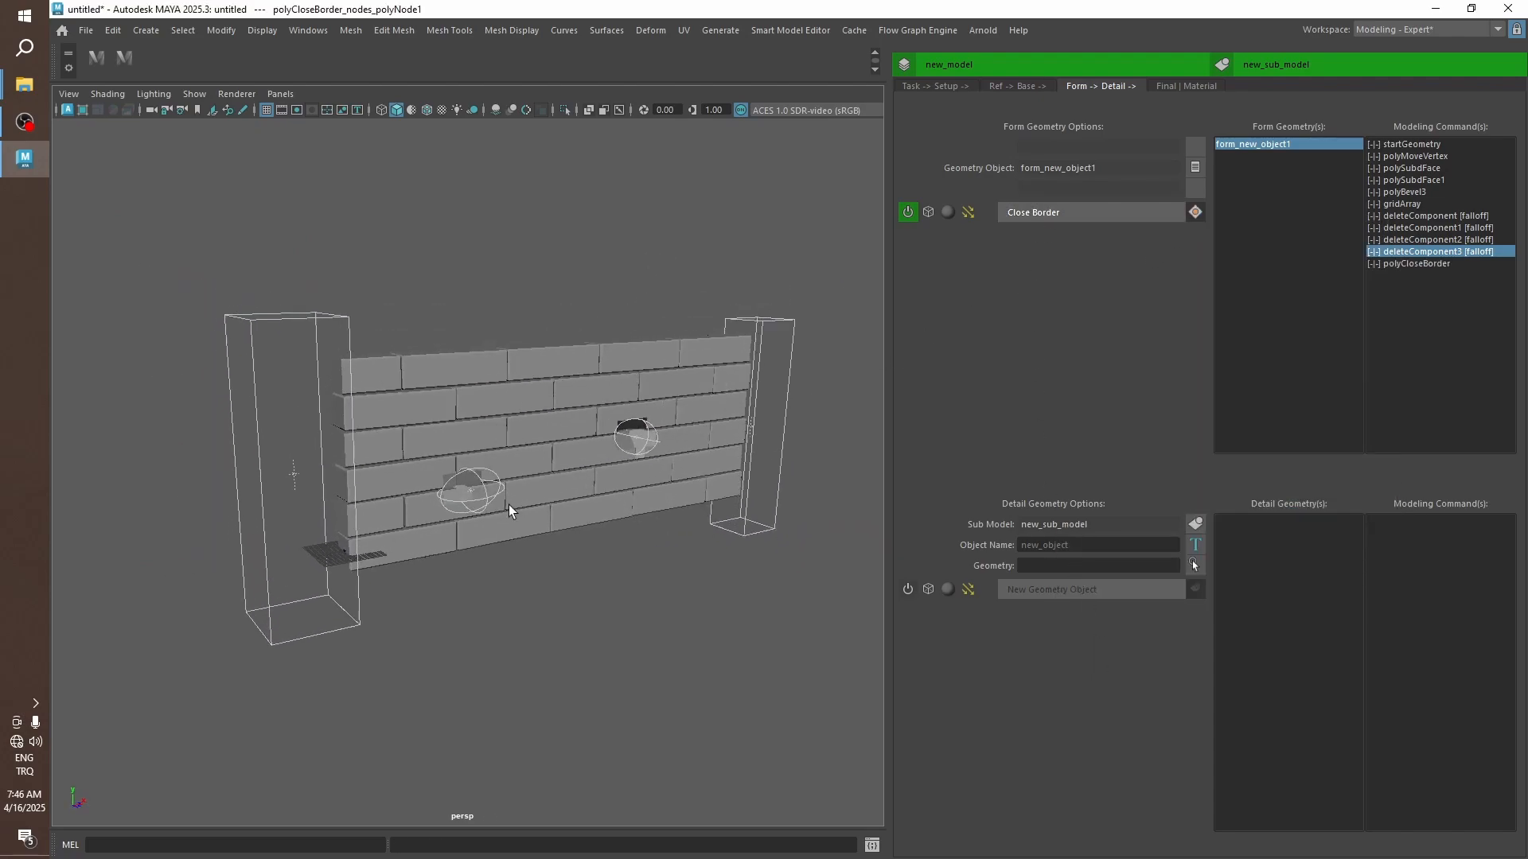
pyautogui.scroll(3, 512, 507)
pyautogui.keyDown('alt'); pyautogui.moveTo(557, 499); pyautogui.dragTo(531, 573); pyautogui.keyUp('alt')
pyautogui.scroll(-3, 408, 493)
pyautogui.hotkey('alt', '5')
pyautogui.scroll(4, 517, 524)
# Adjust the placement of the sphere falloffs that cut the two holes in the wall, and deselect them.
pyautogui.click(530, 550)
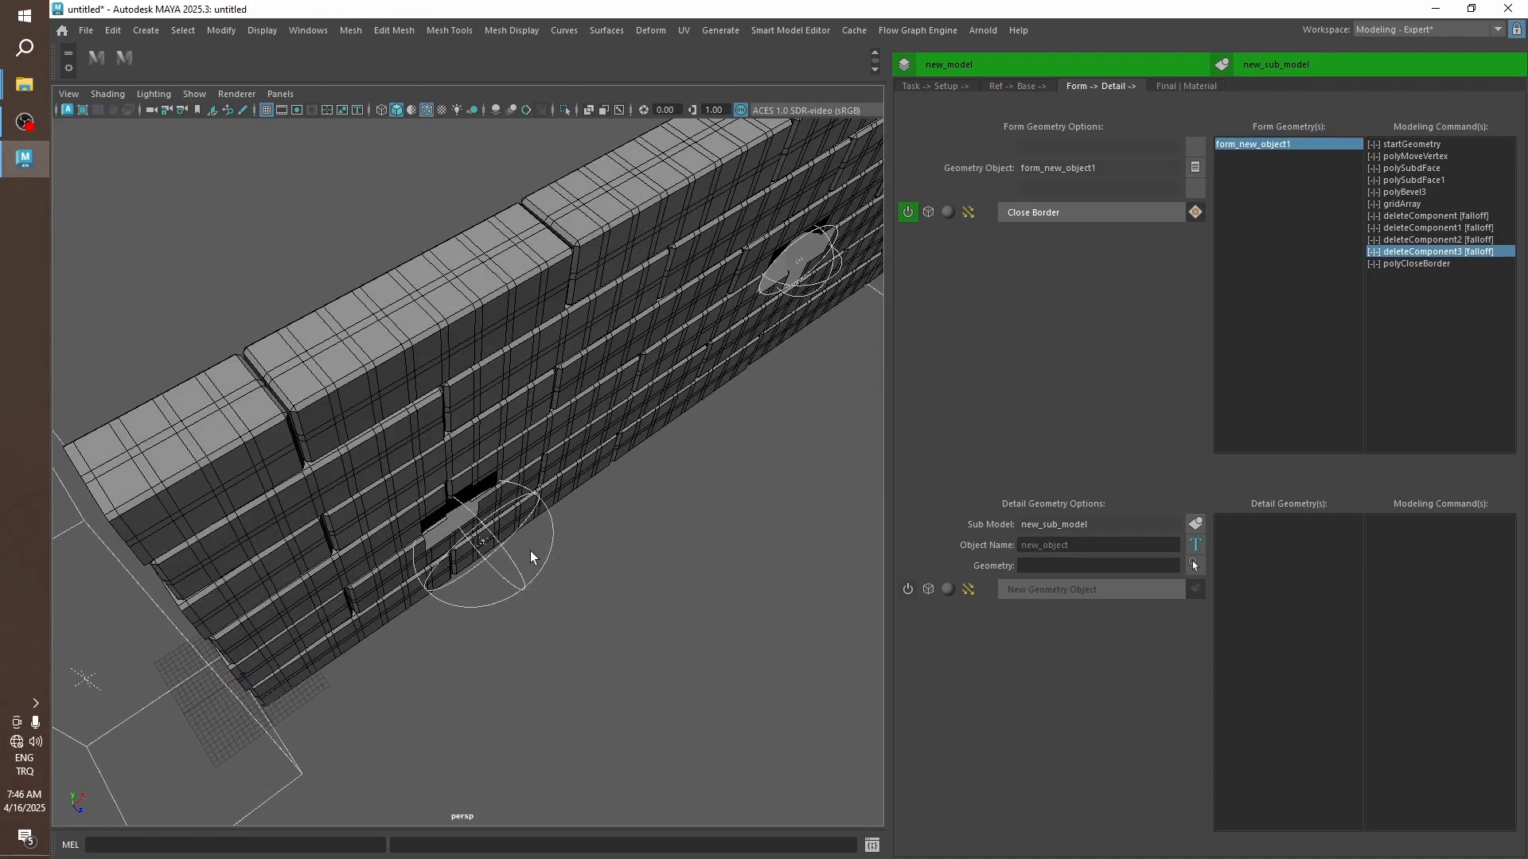
pyautogui.press('e')
pyautogui.keyDown('alt'); pyautogui.moveTo(604, 532); pyautogui.dragTo(461, 542); pyautogui.keyUp('alt')
pyautogui.press('w')
pyautogui.keyDown('alt'); pyautogui.moveTo(461, 542); pyautogui.dragTo(629, 459, button='right'); pyautogui.keyUp('alt')
pyautogui.keyDown('alt'); pyautogui.moveTo(664, 459); pyautogui.dragTo(689, 499); pyautogui.keyUp('alt')
pyautogui.click(655, 477)
pyautogui.moveTo(670, 408); pyautogui.dragTo(677, 426)
pyautogui.keyDown('alt'); pyautogui.moveTo(677, 427); pyautogui.dragTo(470, 379, button='right'); pyautogui.keyUp('alt')
pyautogui.keyDown('alt'); pyautogui.moveTo(471, 380); pyautogui.dragTo(524, 393, button='middle'); pyautogui.keyUp('alt')
pyautogui.click(580, 338)
pyautogui.keyDown('alt'); pyautogui.moveTo(580, 337); pyautogui.dragTo(547, 482); pyautogui.keyUp('alt')
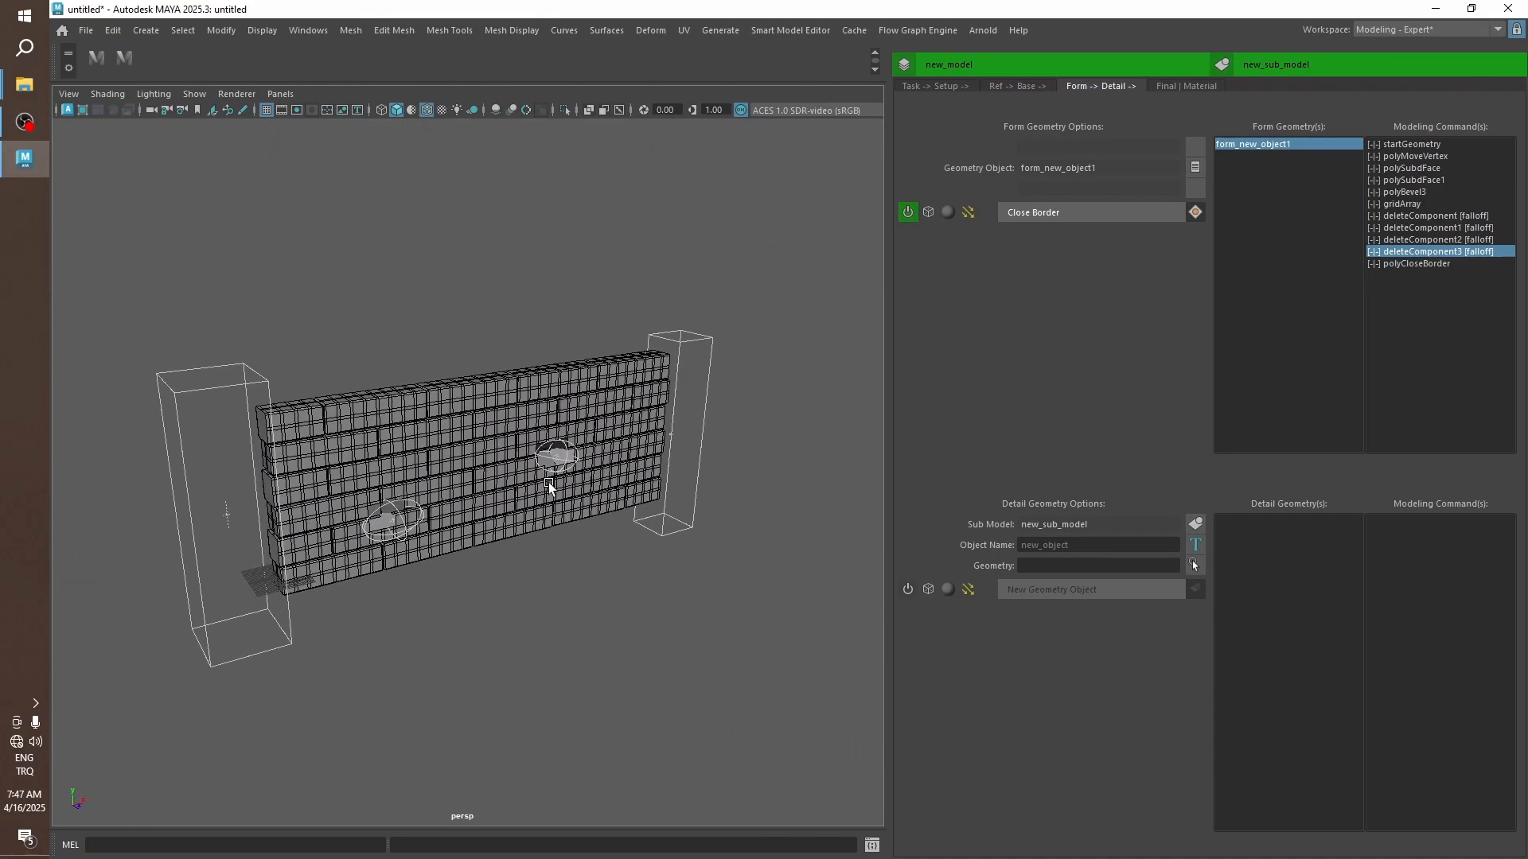
pyautogui.keyDown('alt'); pyautogui.moveTo(547, 482); pyautogui.dragTo(548, 433, button='middle'); pyautogui.keyUp('alt')
# Add a Re-Mesh command to the wall after the Close Border command.
pyautogui.click(1408, 264)
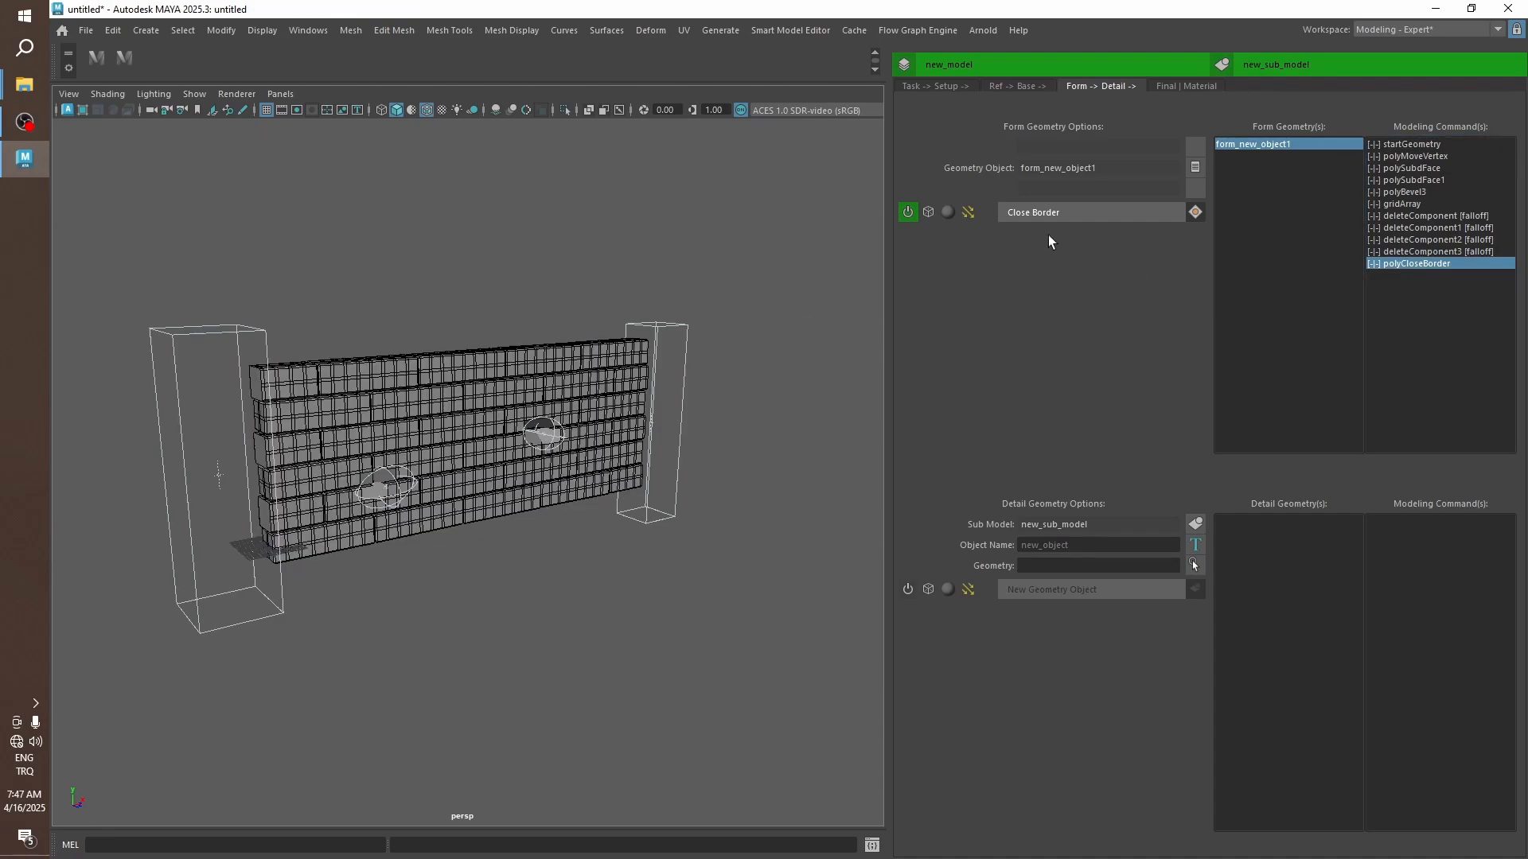
pyautogui.click(1195, 212)
pyautogui.moveTo(1271, 528)
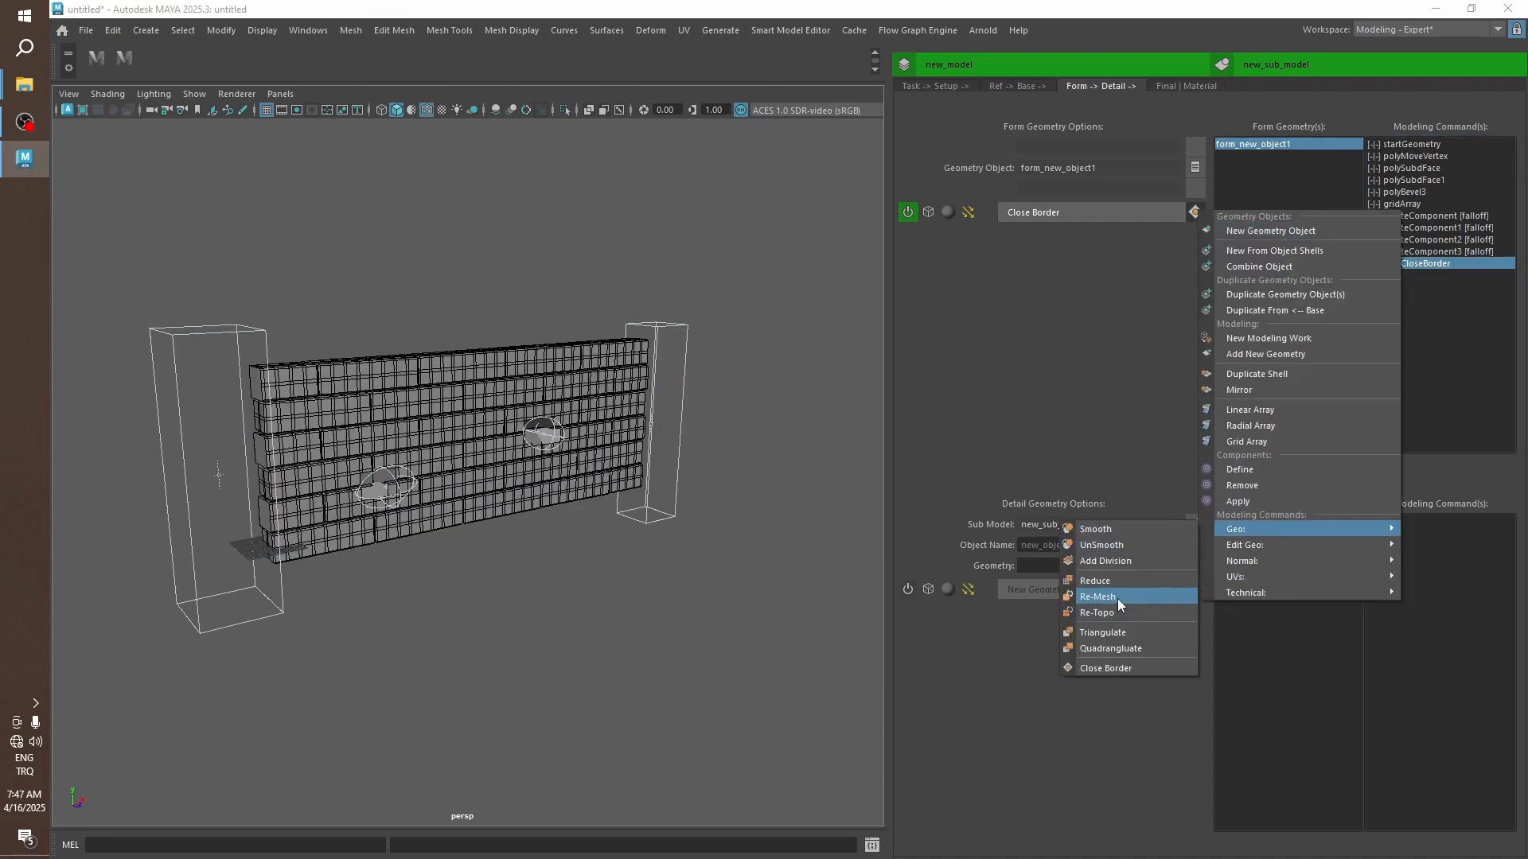
pyautogui.click(1117, 599)
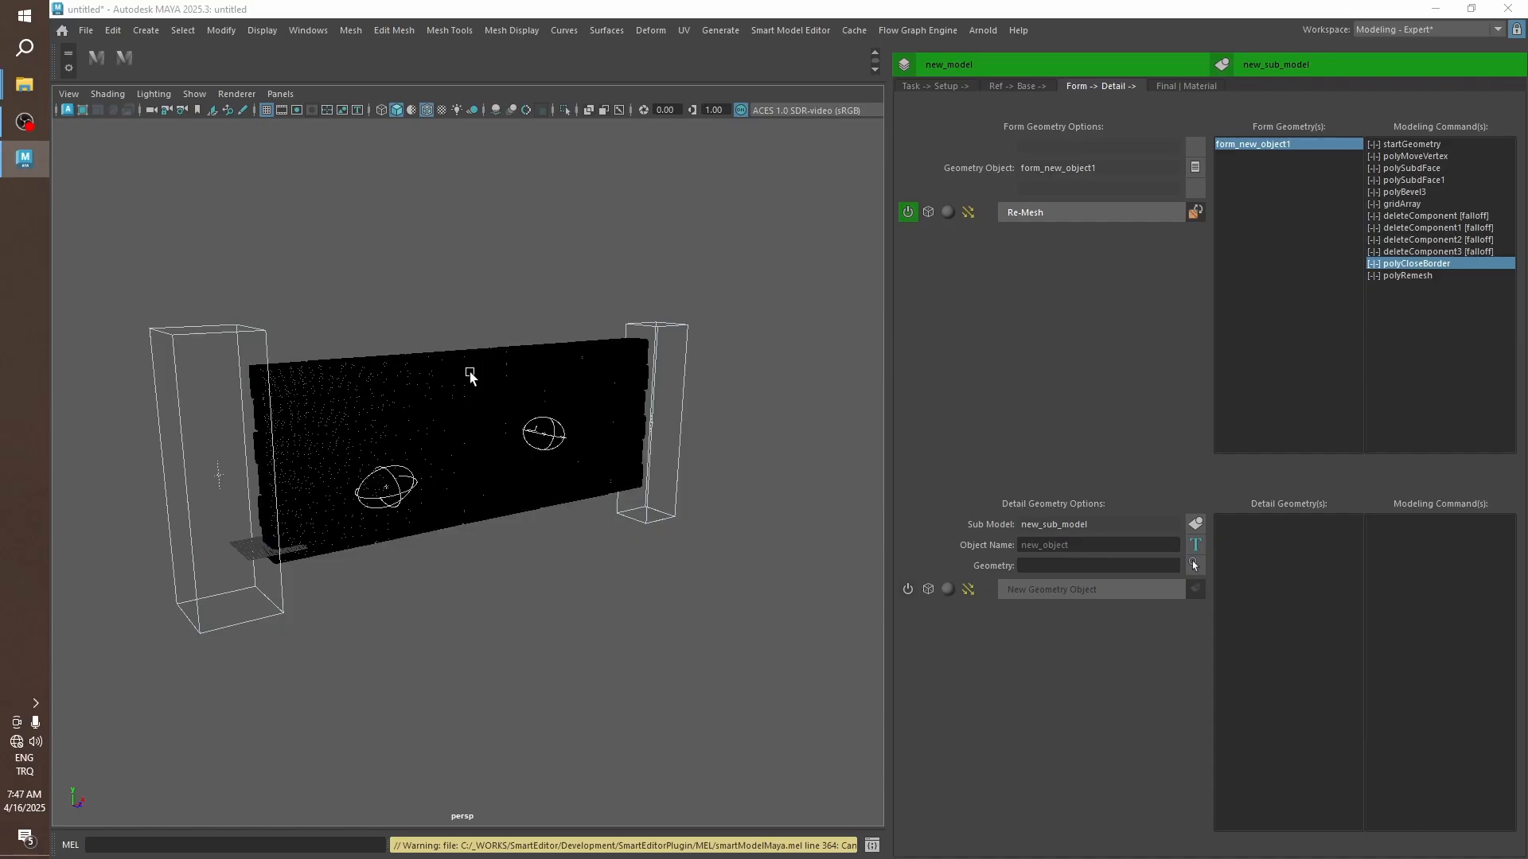
# Set the Re-Mesh command's collapse threshold to 60 and max edge length to 2, and inspect the wall in shaded view.
pyautogui.keyDown('alt'); pyautogui.moveTo(566, 414); pyautogui.dragTo(546, 443, button='right'); pyautogui.keyUp('alt')
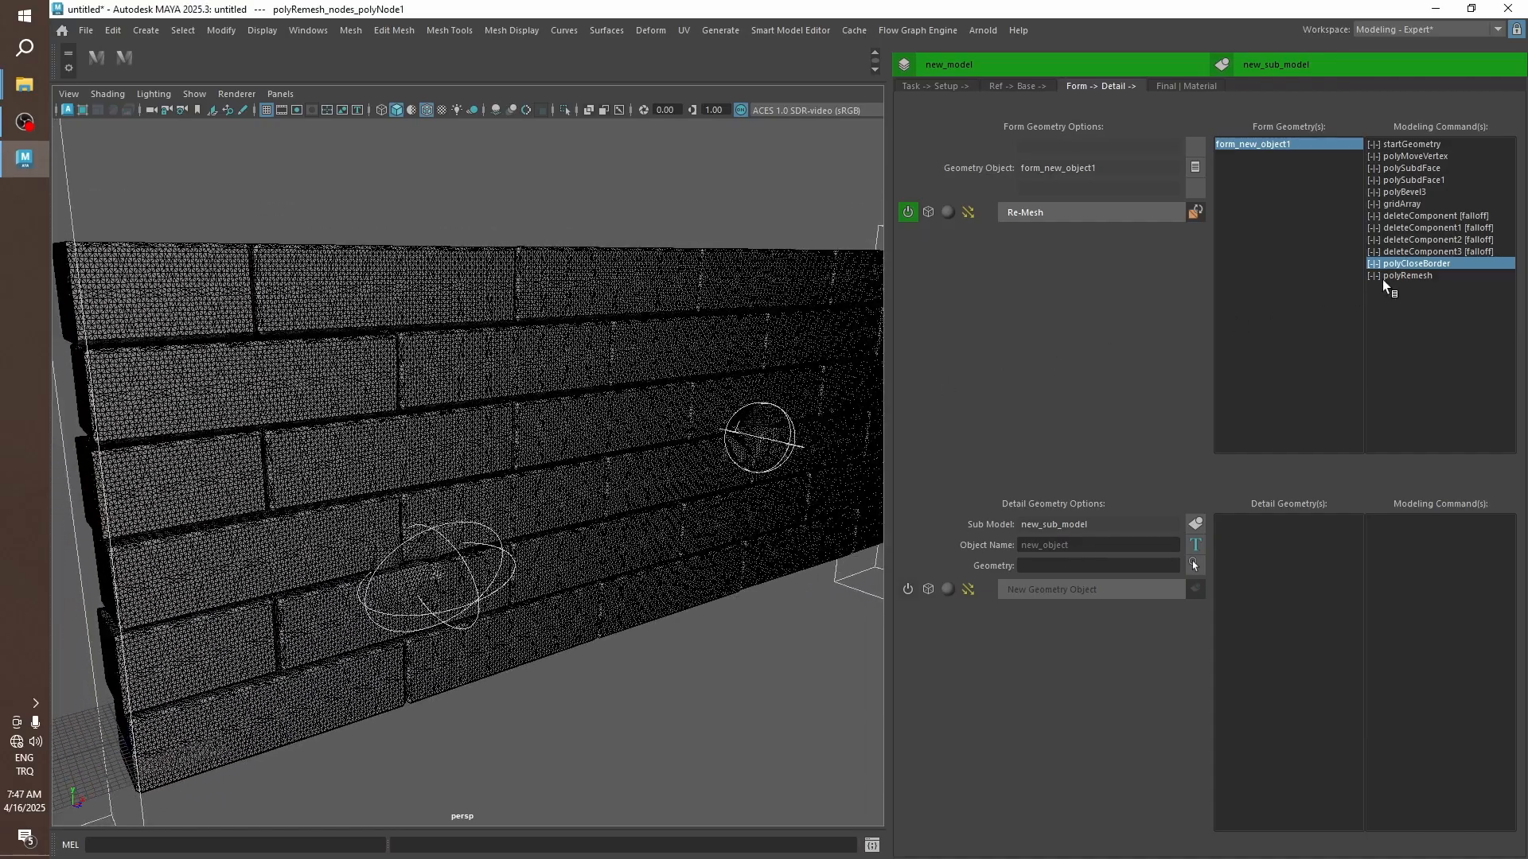
pyautogui.doubleClick(1382, 276)
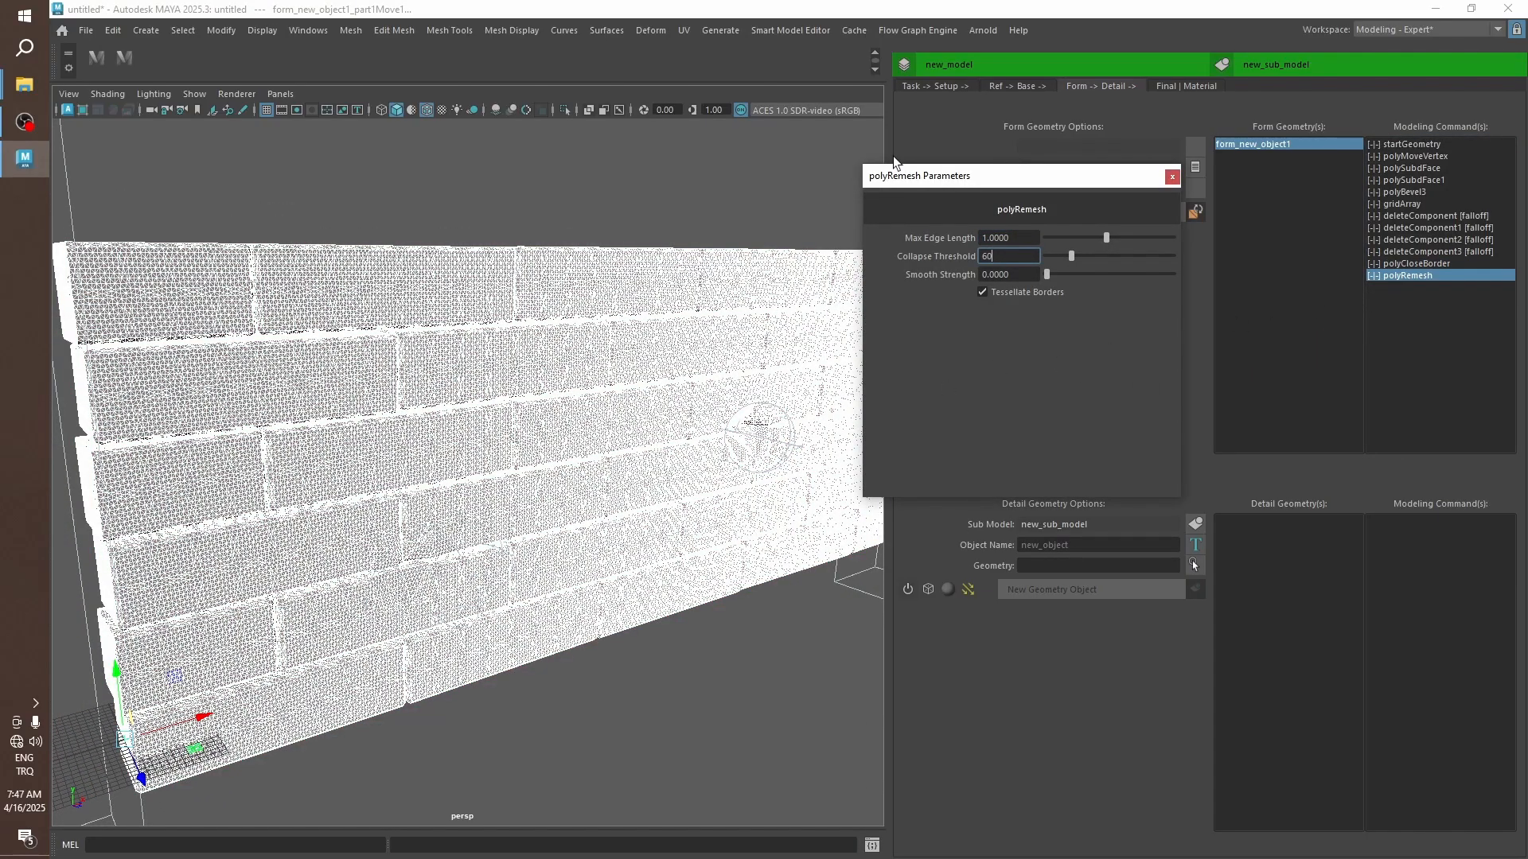
pyautogui.keyDown('alt'); pyautogui.moveTo(626, 394); pyautogui.dragTo(627, 392); pyautogui.keyUp('alt')
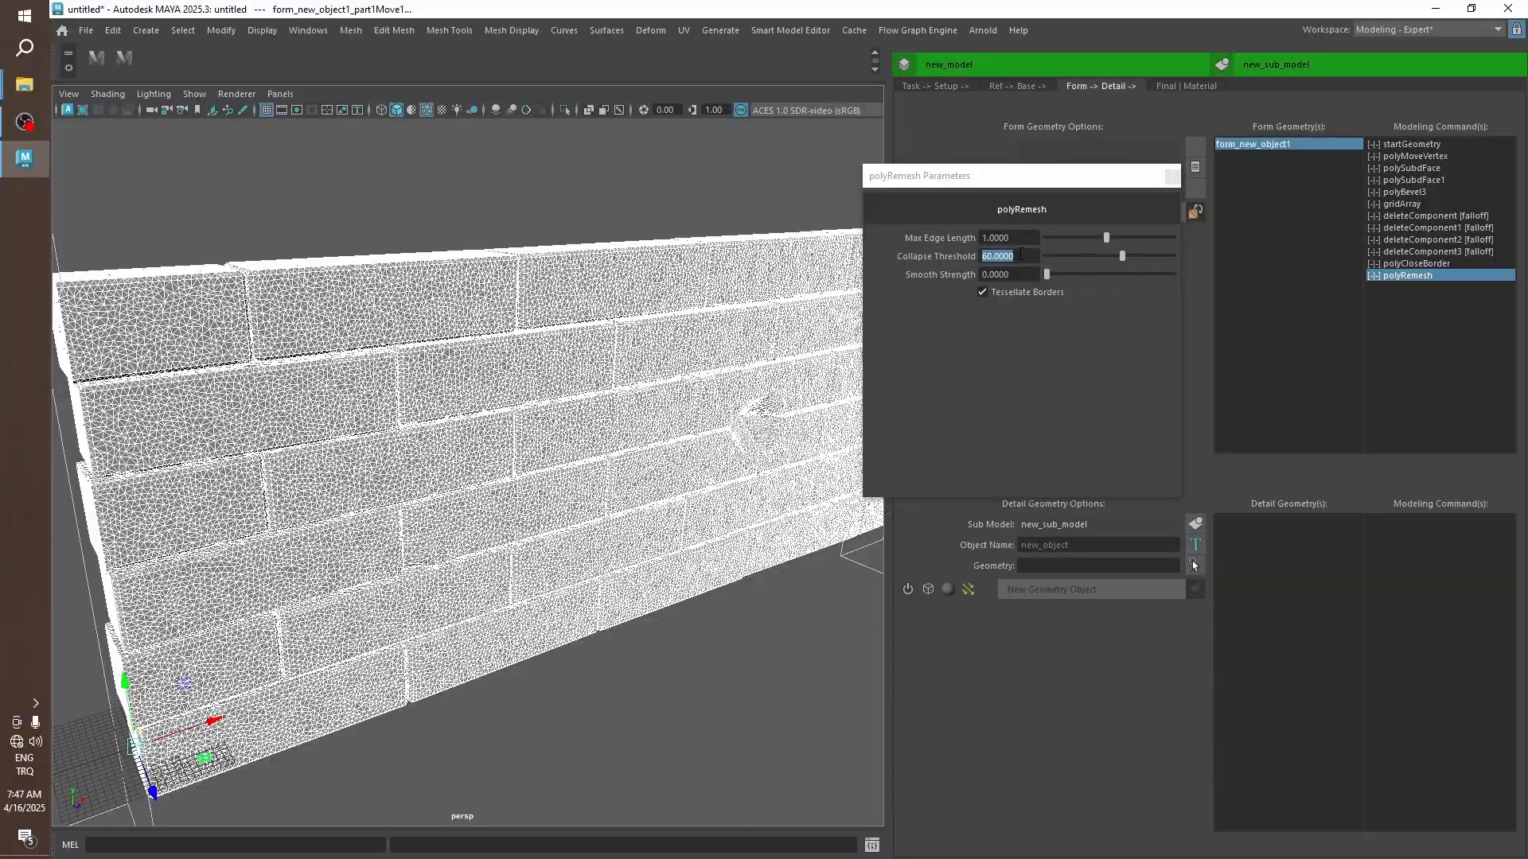
pyautogui.doubleClick(999, 237)
pyautogui.write('2')
pyautogui.press('Return')
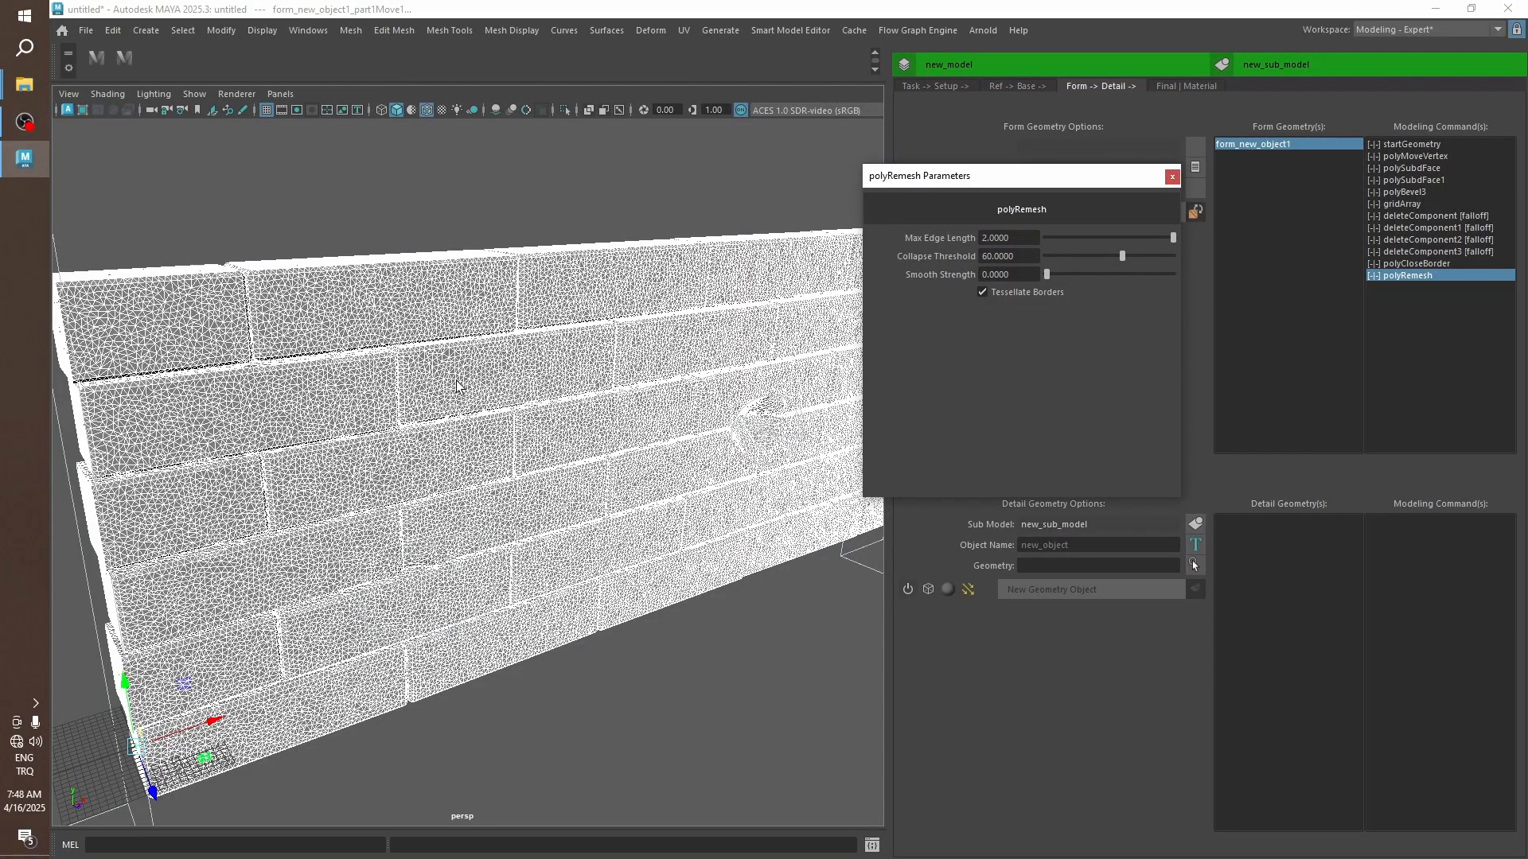
pyautogui.moveTo(457, 385)
pyautogui.keyDown('alt'); pyautogui.mouseDown()
pyautogui.moveTo(567, 400)
pyautogui.moveTo(613, 361)
pyautogui.moveTo(449, 361)
pyautogui.moveTo(509, 360)
pyautogui.moveTo(557, 242)
pyautogui.moveTo(507, 331)
pyautogui.moveTo(391, 324)
pyautogui.moveTo(576, 337)
pyautogui.moveTo(522, 311)
pyautogui.moveTo(596, 318)
pyautogui.mouseUp(); pyautogui.keyUp('alt')
pyautogui.scroll(-5, 530, 358)
pyautogui.press('5')
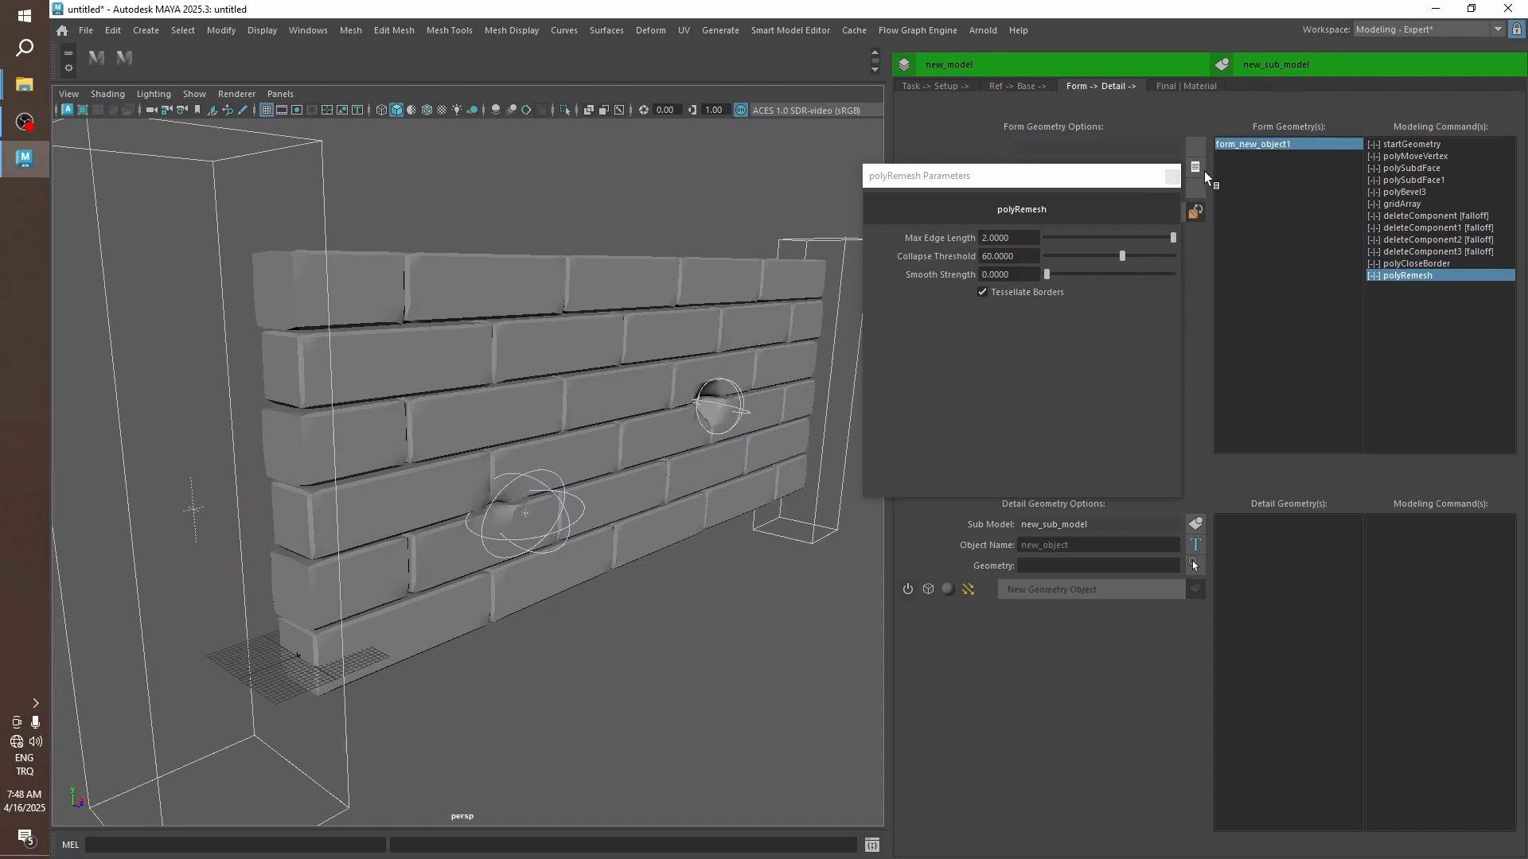
pyautogui.click(1172, 175)
# Cache the Re-Mesh command in the wall's command stack.
pyautogui.rightClick(1386, 288)
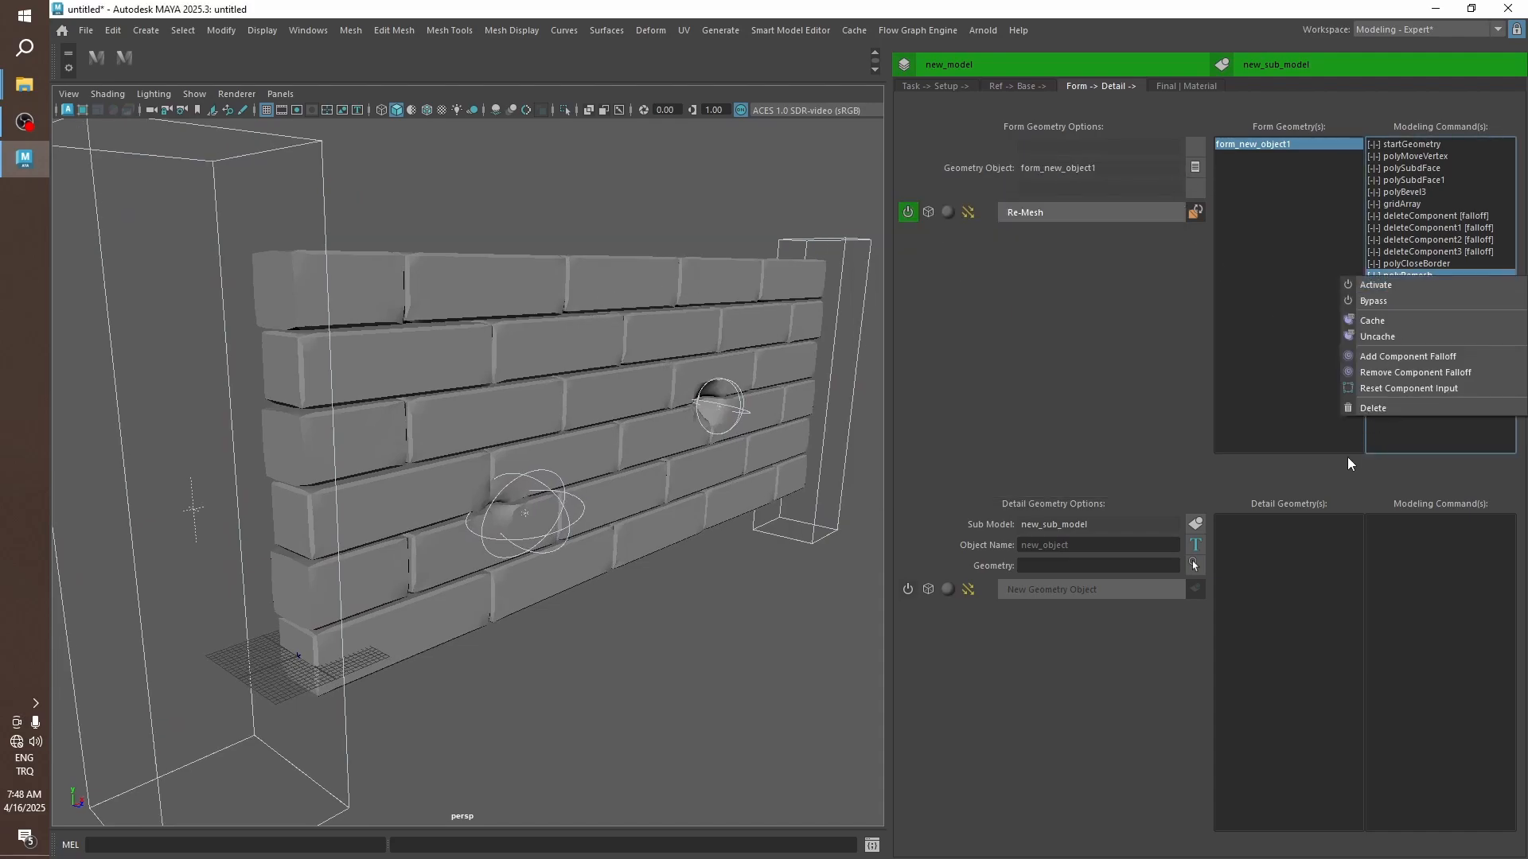
pyautogui.click(1390, 320)
pyautogui.keyDown('alt'); pyautogui.moveTo(627, 377); pyautogui.dragTo(633, 347); pyautogui.keyUp('alt')
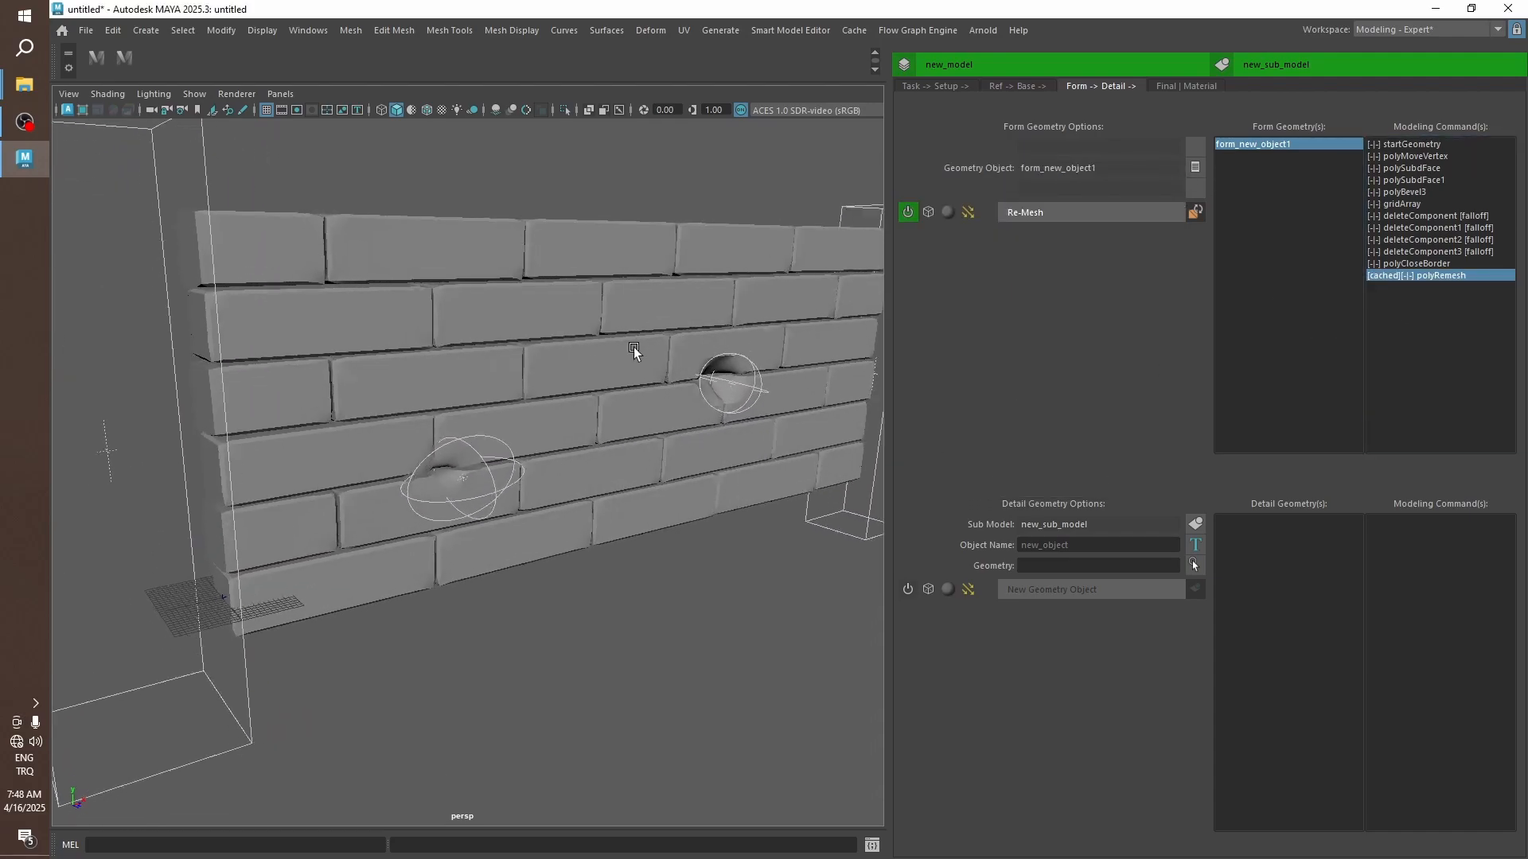
# Add a Re-Topo command after the cached Re-Mesh and review its parameters, leaving them at their defaults.
pyautogui.click(1196, 210)
pyautogui.moveTo(1262, 531)
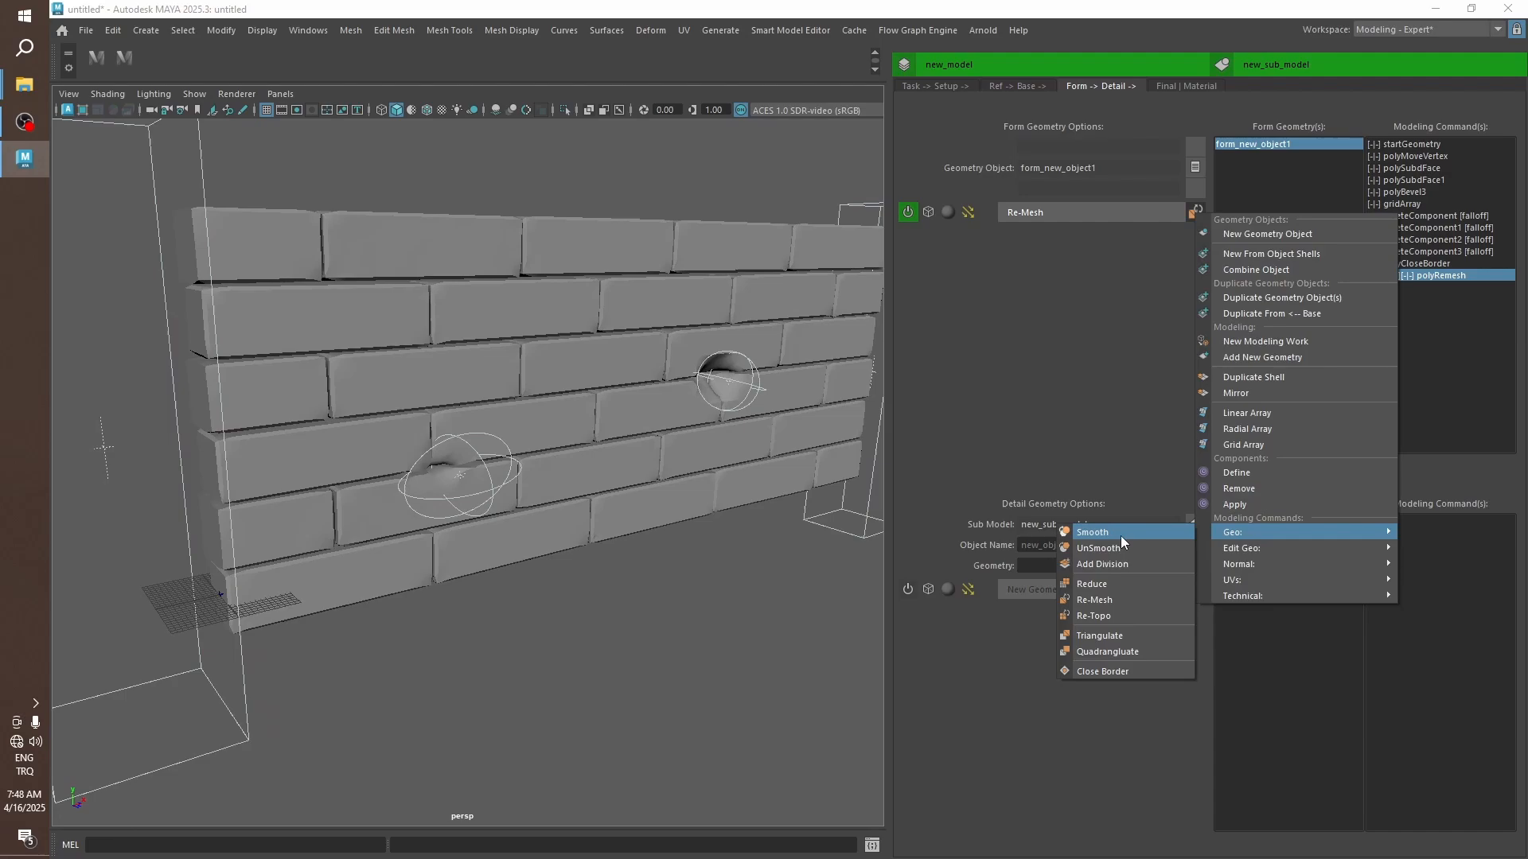
pyautogui.click(1125, 612)
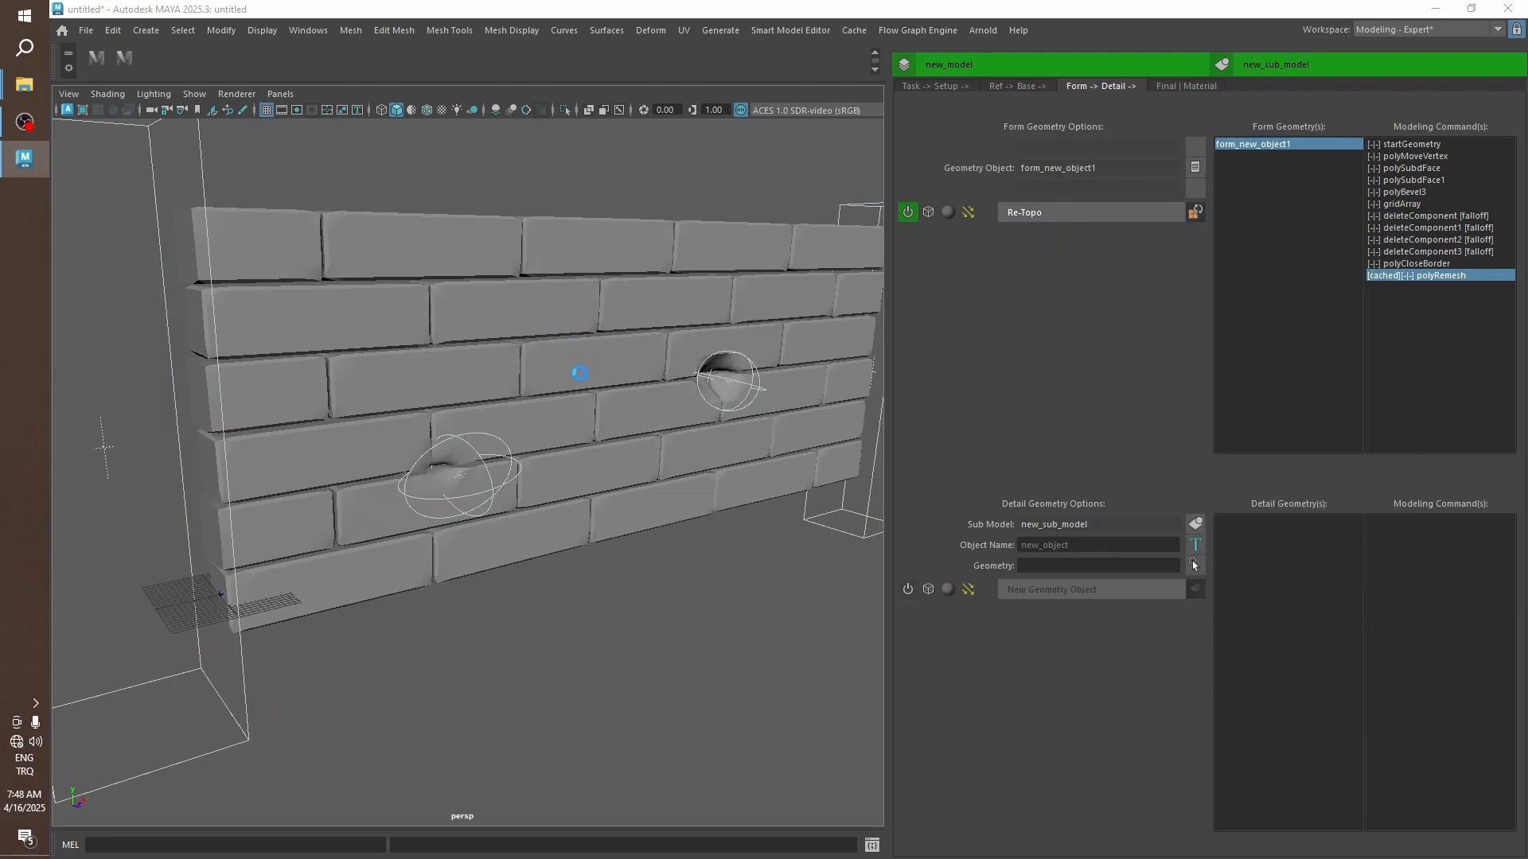
pyautogui.keyDown('alt'); pyautogui.moveTo(562, 364); pyautogui.dragTo(555, 368, button='middle'); pyautogui.keyUp('alt')
pyautogui.doubleClick(1409, 291)
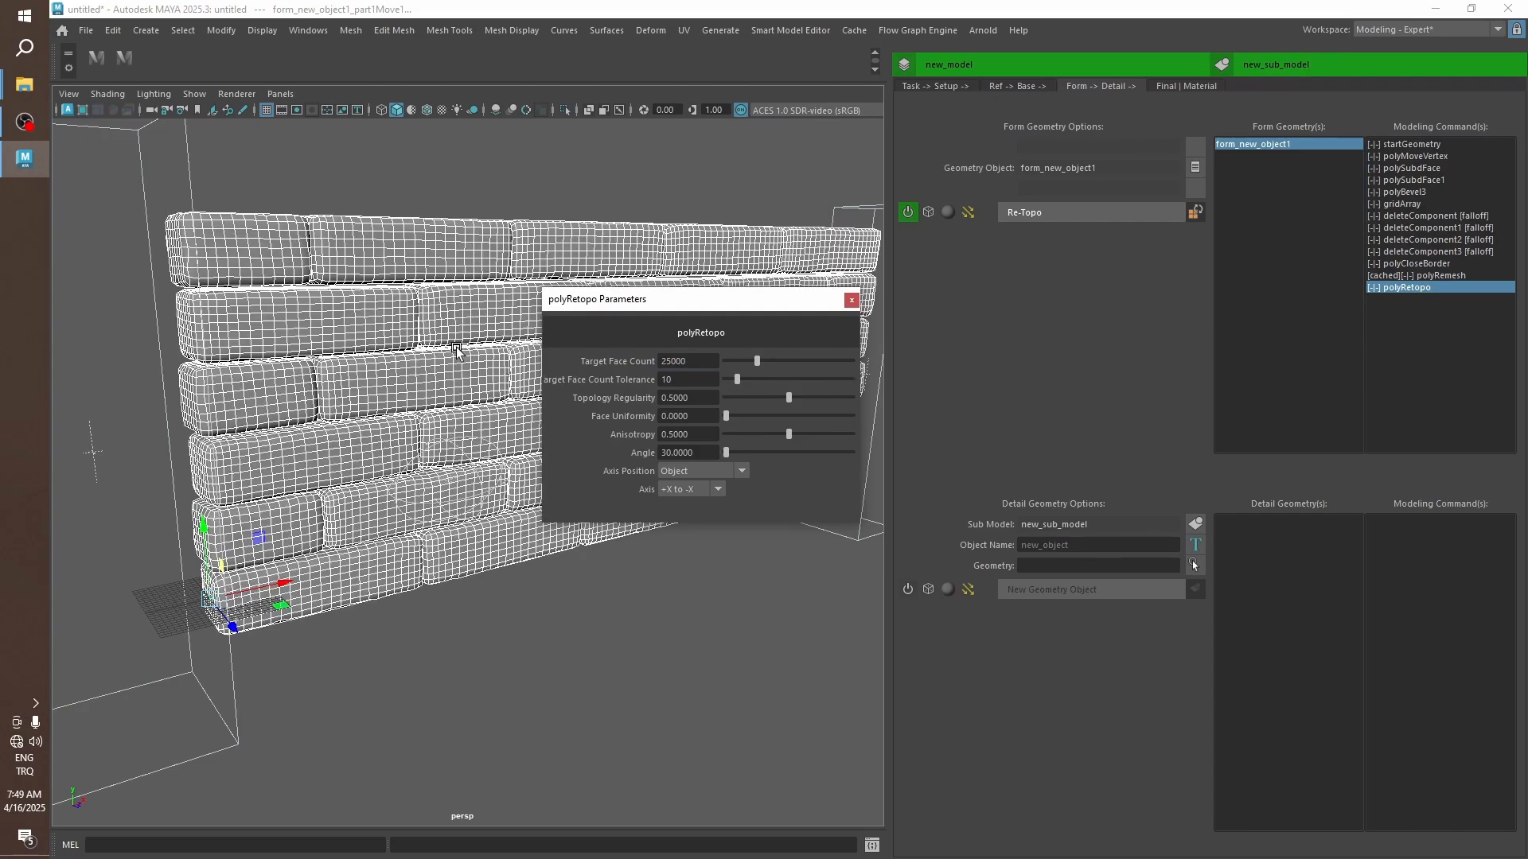
pyautogui.keyDown('alt'); pyautogui.moveTo(458, 350); pyautogui.dragTo(456, 317, button='middle'); pyautogui.keyUp('alt')
pyautogui.click(850, 305)
pyautogui.keyDown('alt'); pyautogui.moveTo(820, 334); pyautogui.dragTo(757, 374); pyautogui.keyUp('alt')
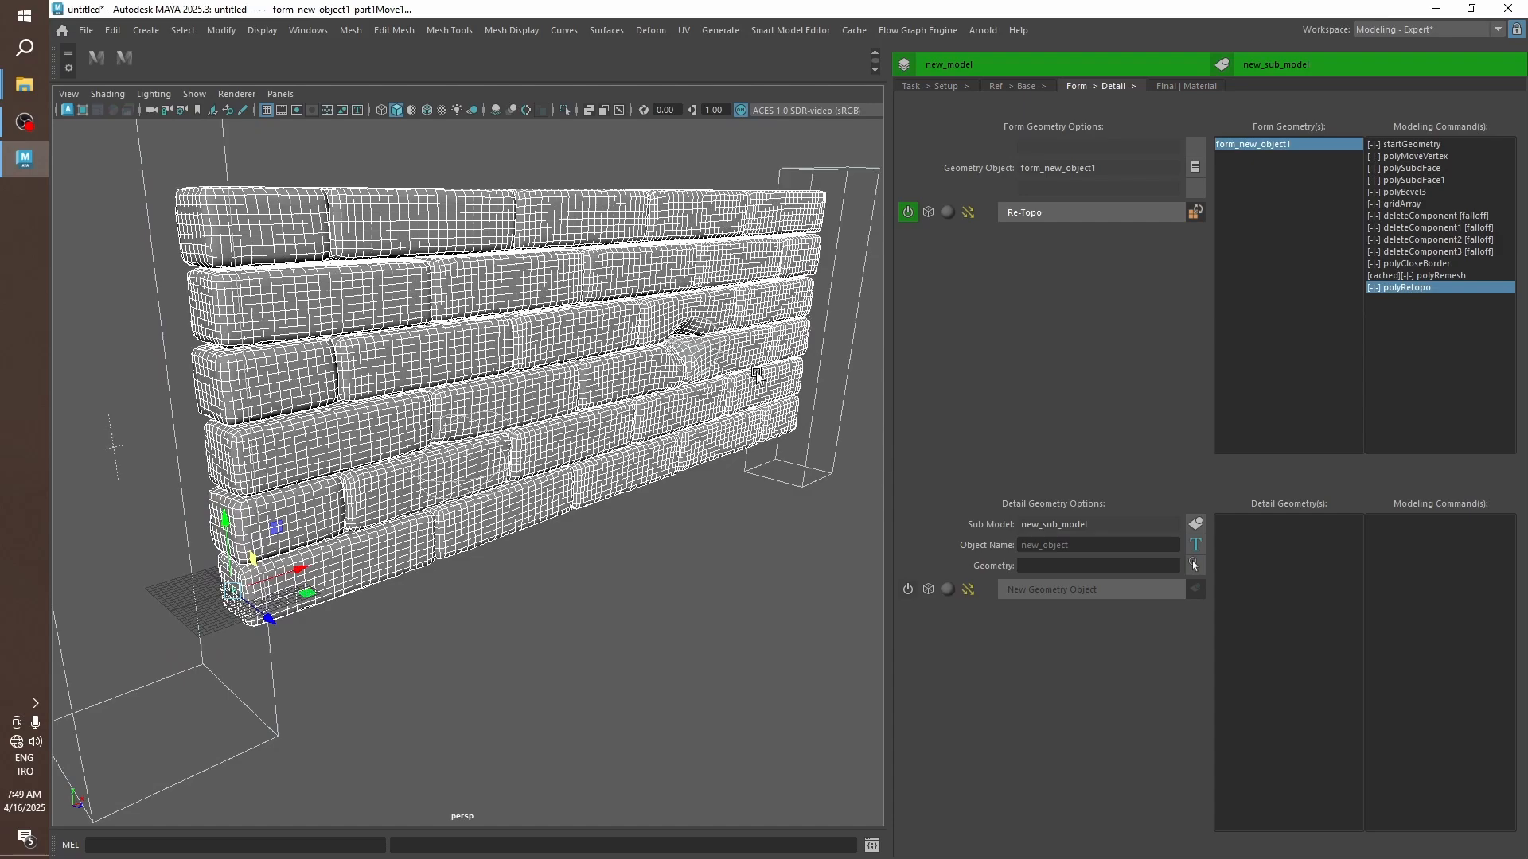
# Cache the Re-Topo command, deselect the wall and compare its bricks with and without the wireframe overlay.
pyautogui.rightClick(1397, 294)
pyautogui.click(1403, 332)
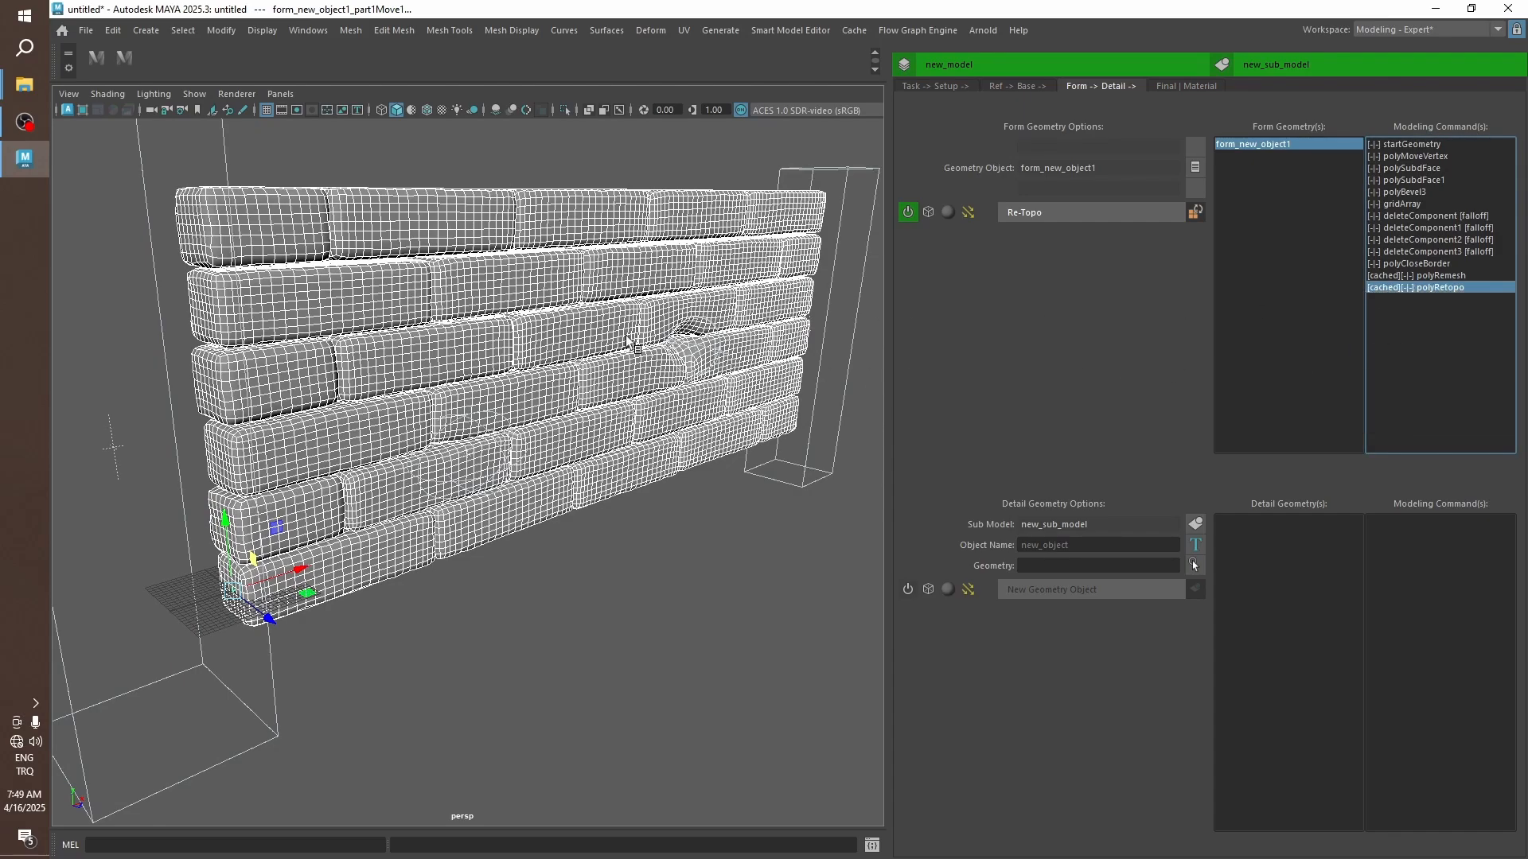
pyautogui.moveTo(626, 336)
pyautogui.keyDown('alt'); pyautogui.mouseDown()
pyautogui.moveTo(637, 314)
pyautogui.moveTo(578, 312)
pyautogui.moveTo(595, 298)
pyautogui.moveTo(598, 317)
pyautogui.moveTo(547, 373)
pyautogui.moveTo(575, 377)
pyautogui.moveTo(537, 378)
pyautogui.moveTo(610, 393)
pyautogui.moveTo(694, 314)
pyautogui.mouseUp(); pyautogui.keyUp('alt')
pyautogui.click(658, 193)
pyautogui.hotkey('alt', '5')
pyautogui.hotkey('alt', '5')
pyautogui.hotkey('alt', '5')
pyautogui.hotkey('alt', '5')
pyautogui.scroll(4, 554, 370)
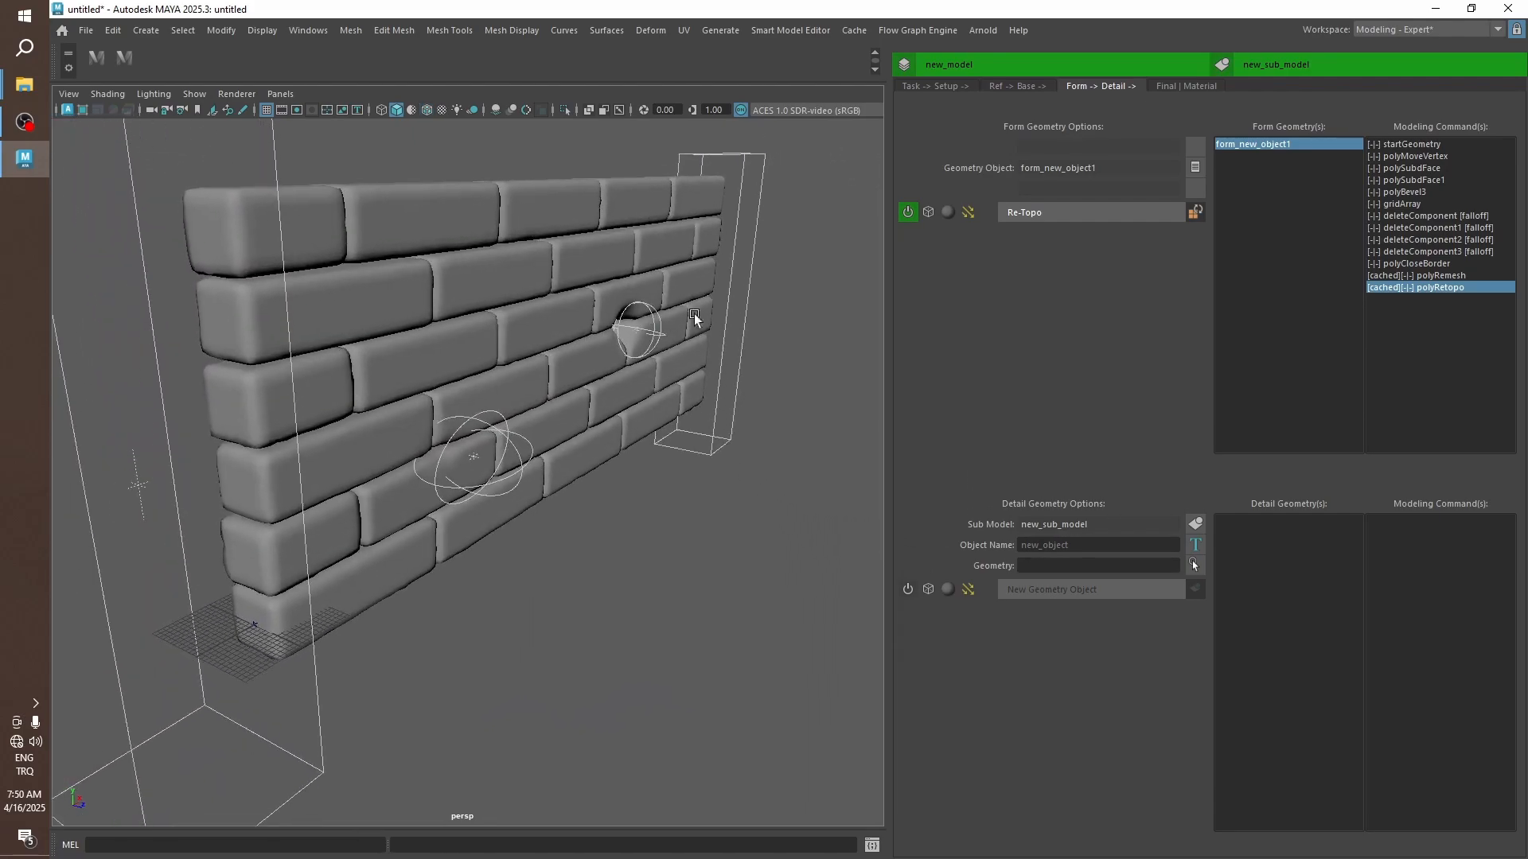
# Add a Move Vertex command to the wall after the cached Re-Topo.
pyautogui.click(1195, 211)
pyautogui.moveTo(1241, 532)
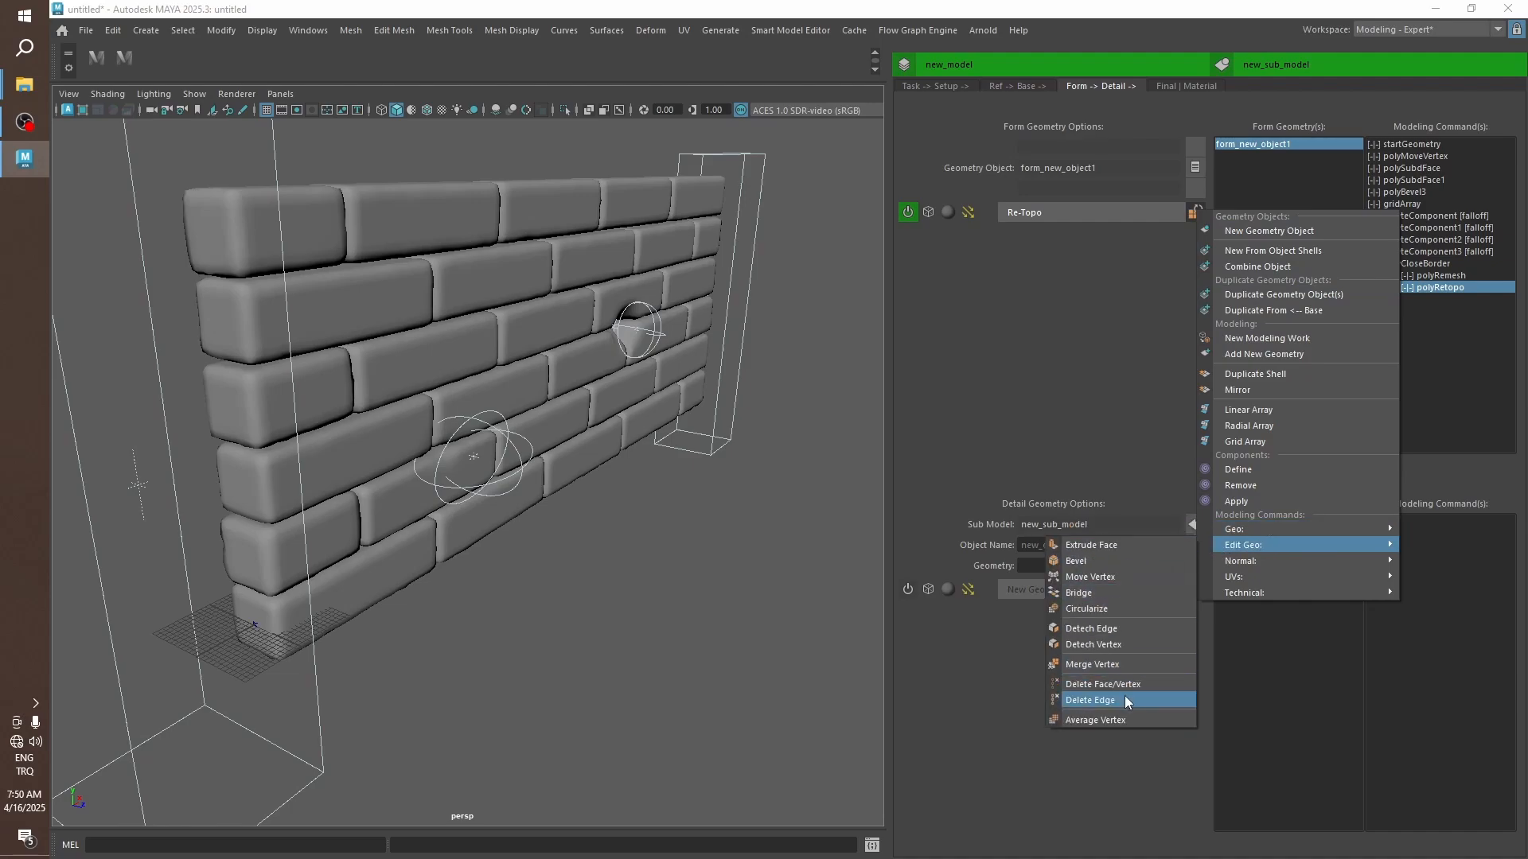
pyautogui.click(1133, 575)
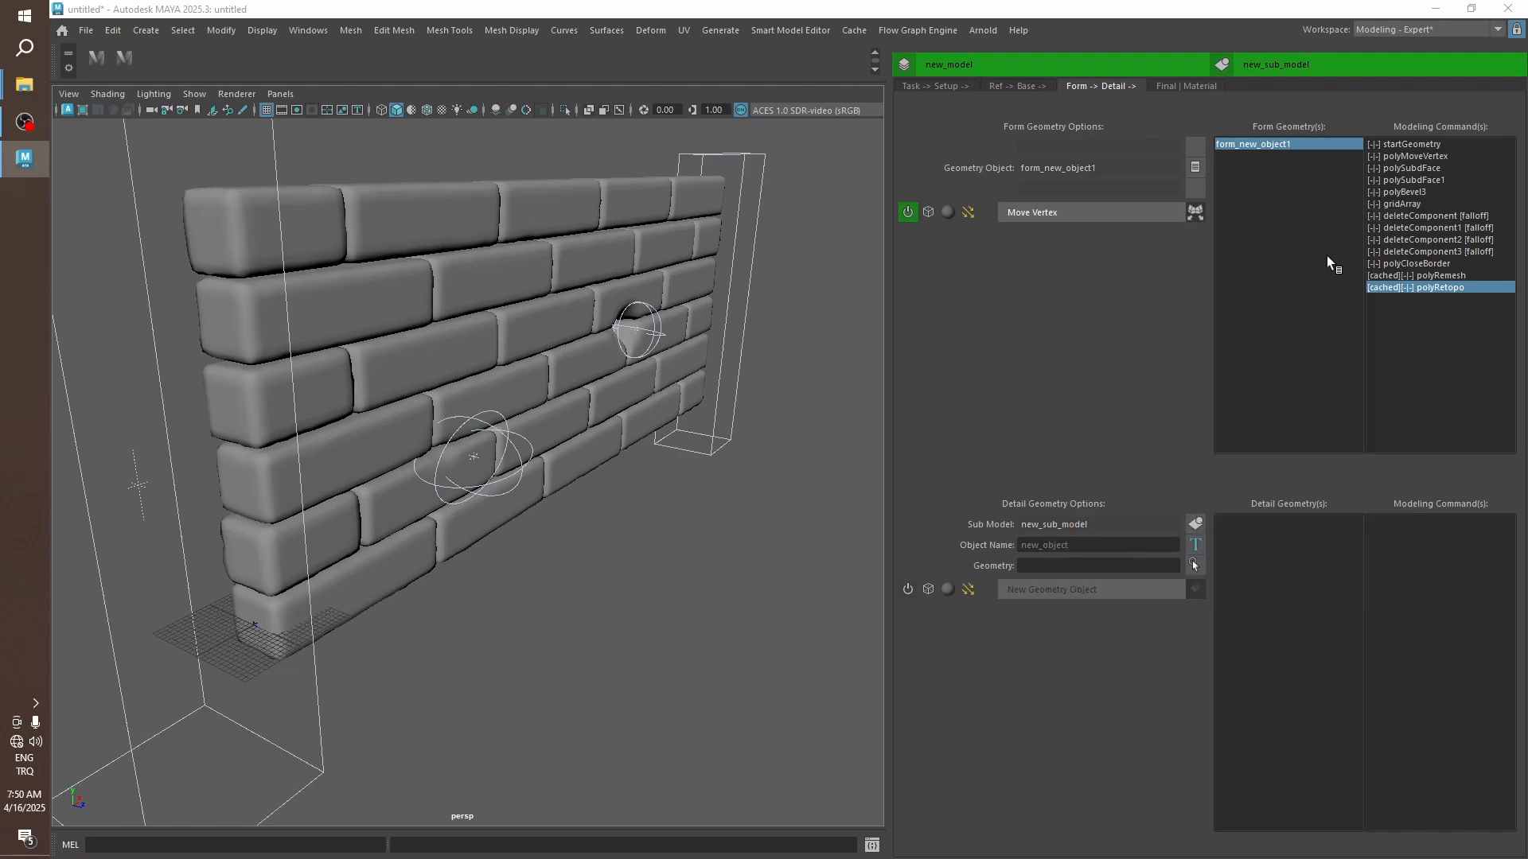
pyautogui.click(1082, 214)
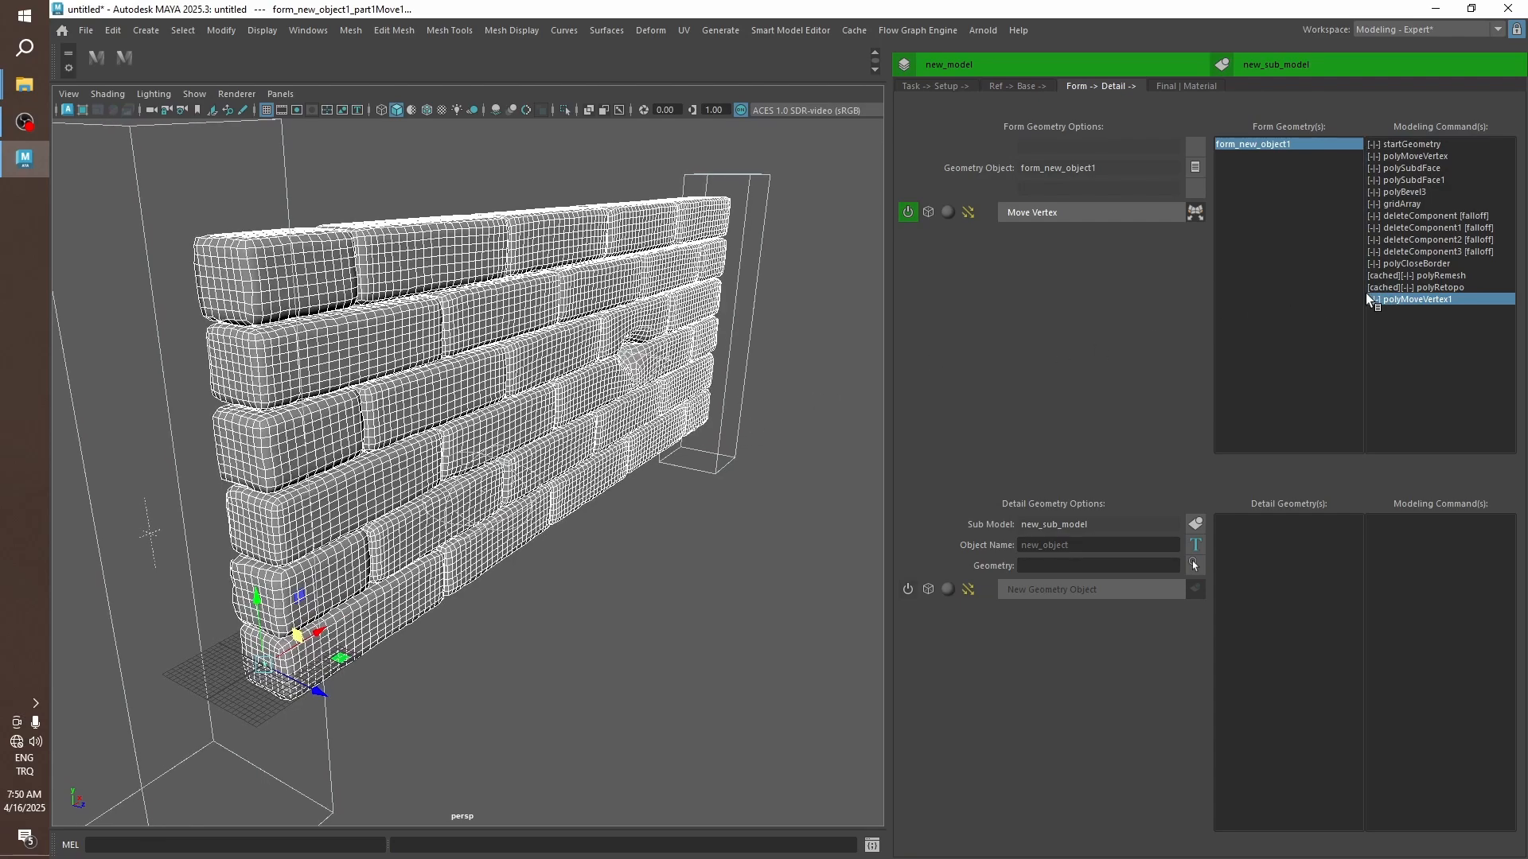
# Set the new Move Vertex command's translation values to 0.01 and raise its Random amount to the maximum.
pyautogui.doubleClick(1371, 299)
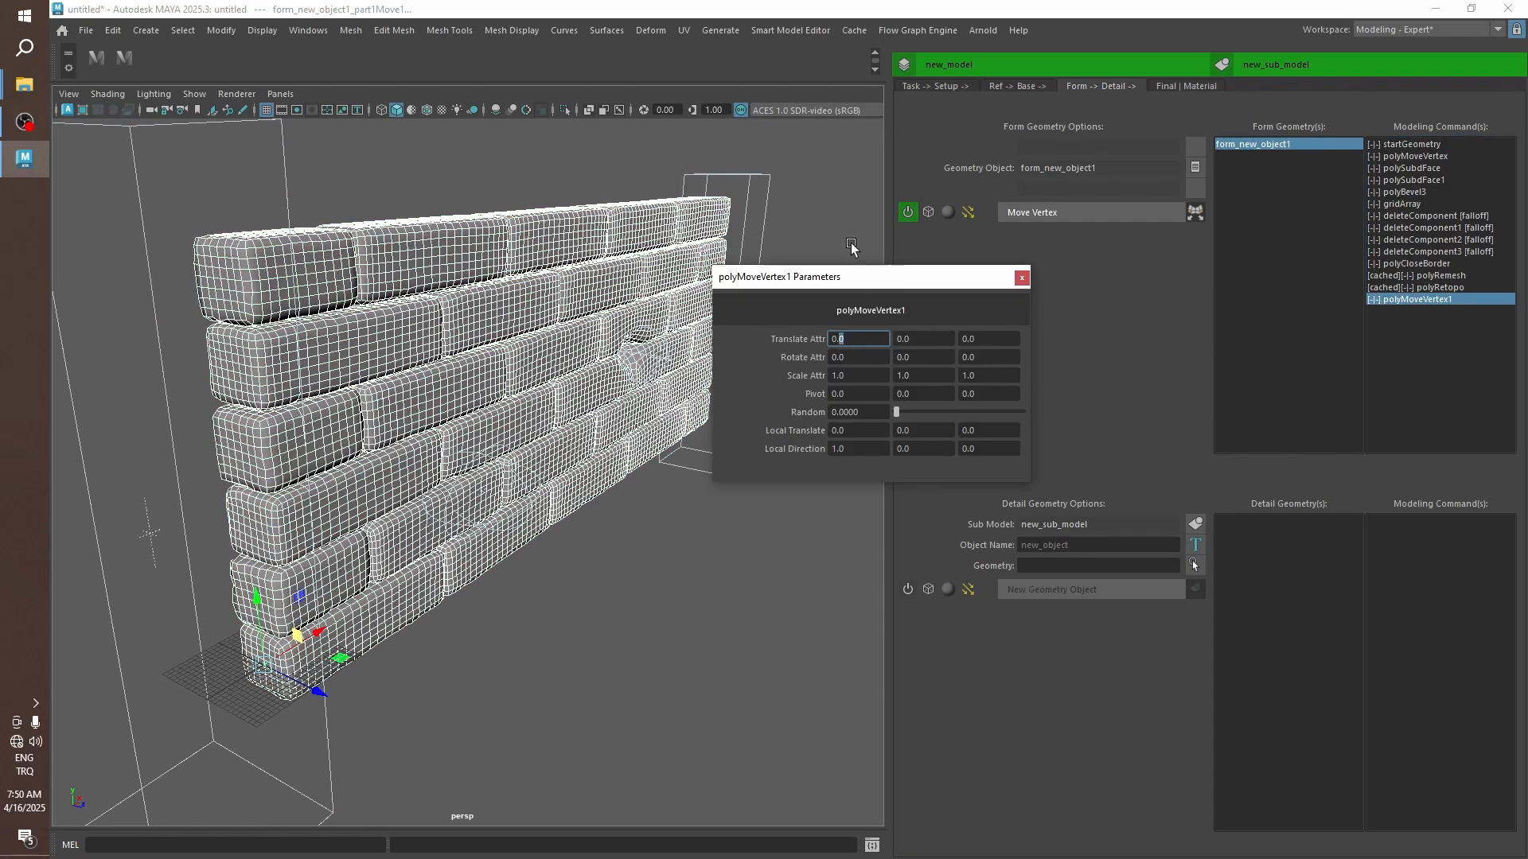
pyautogui.press('Tab')
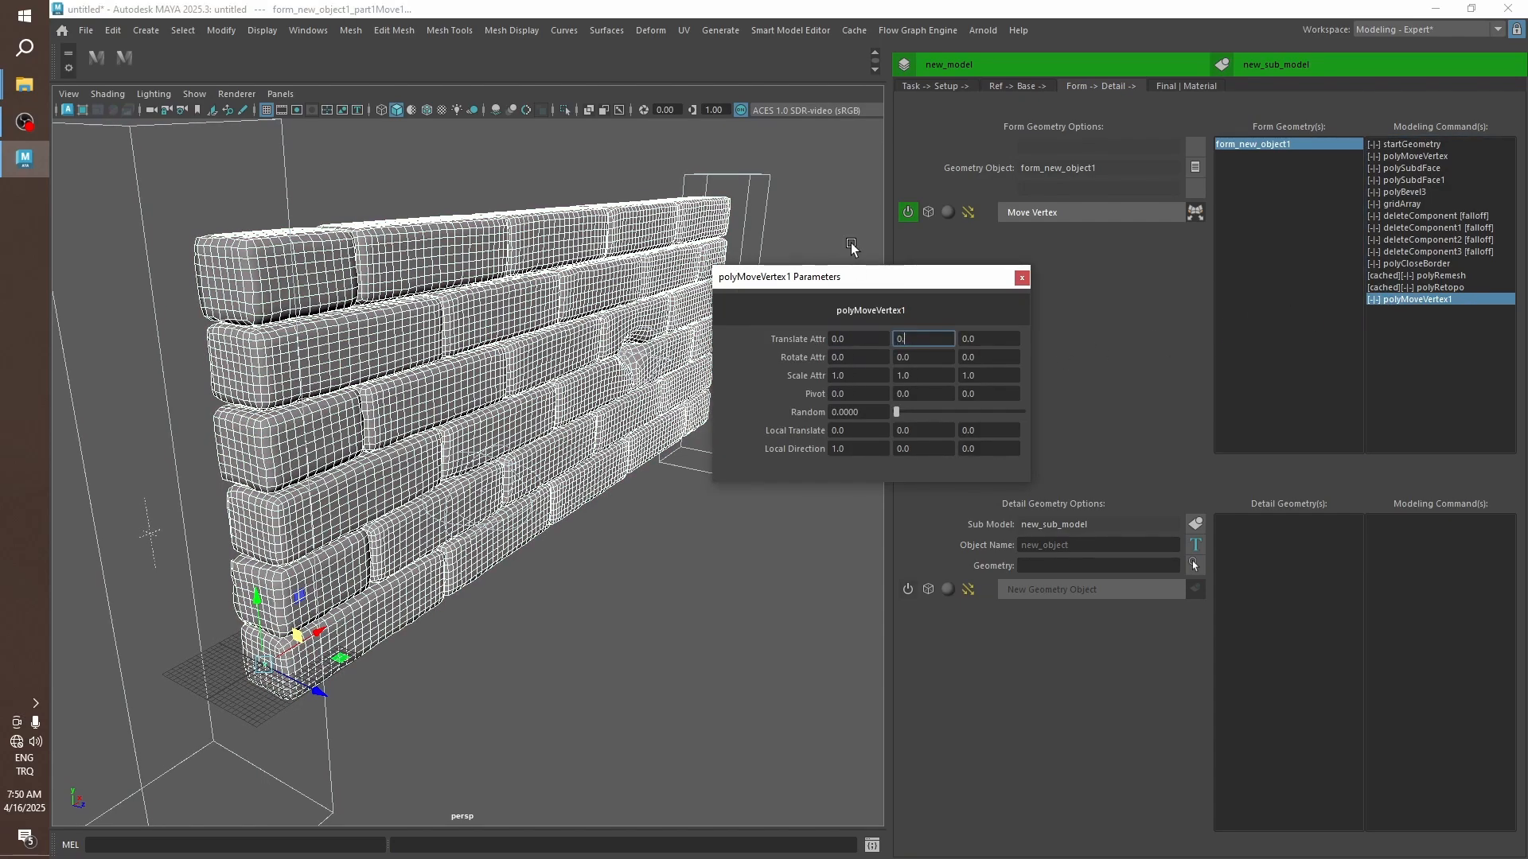
pyautogui.write('0.01')
pyautogui.press('Tab')
pyautogui.write('.01')
pyautogui.press('Return')
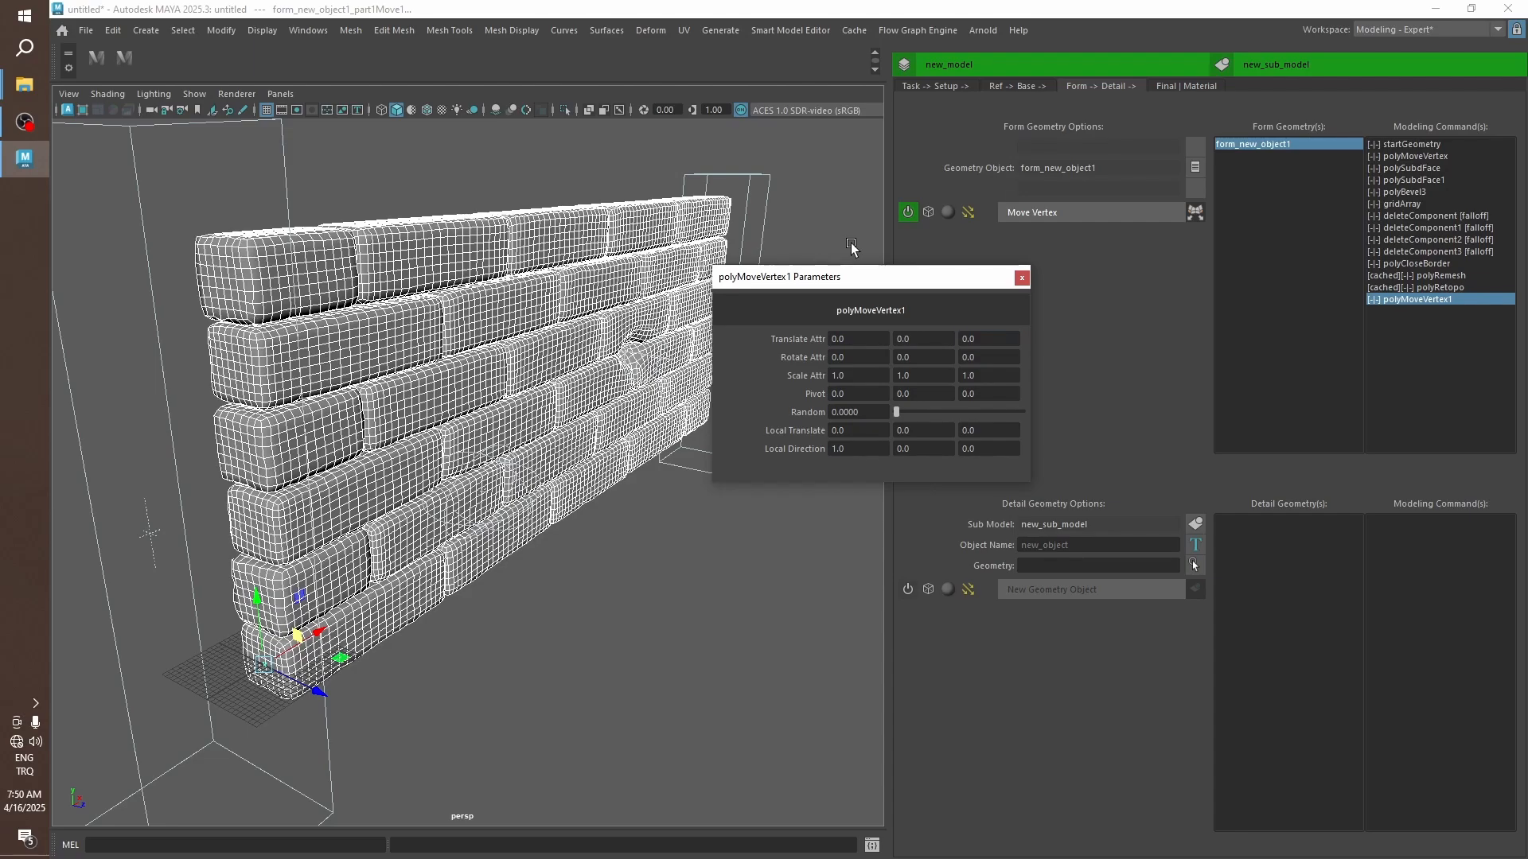
pyautogui.moveTo(952, 418); pyautogui.dragTo(1027, 412)
pyautogui.click(1021, 278)
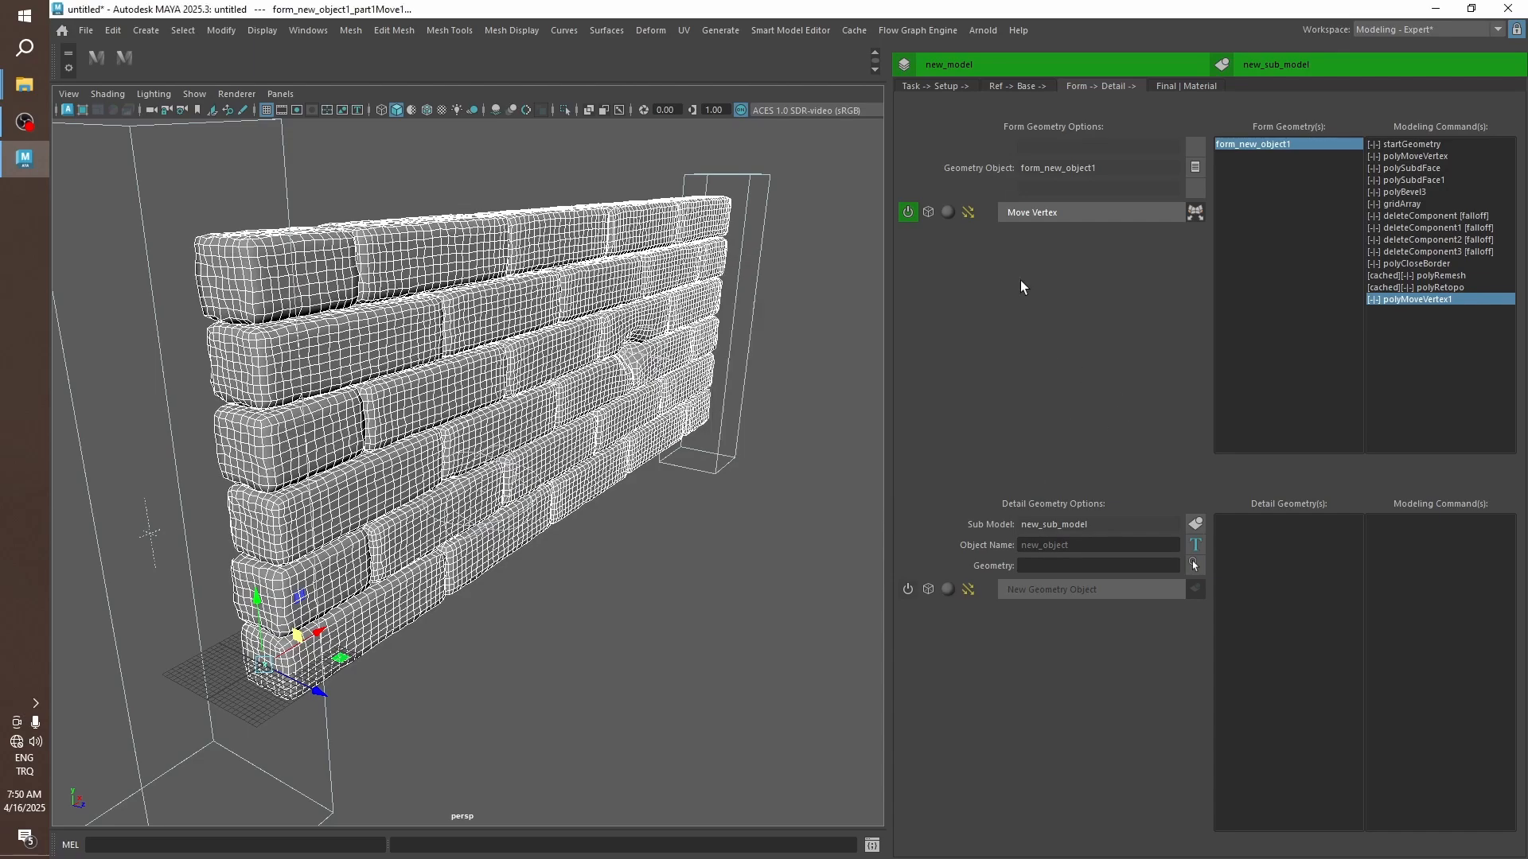
# Deselect the wall and compare its surface with the new Move Vertex command bypassed and active, leaving the command active.
pyautogui.keyDown('alt'); pyautogui.moveTo(864, 287); pyautogui.dragTo(701, 359); pyautogui.keyUp('alt')
pyautogui.click(825, 298)
pyautogui.rightClick(1402, 304)
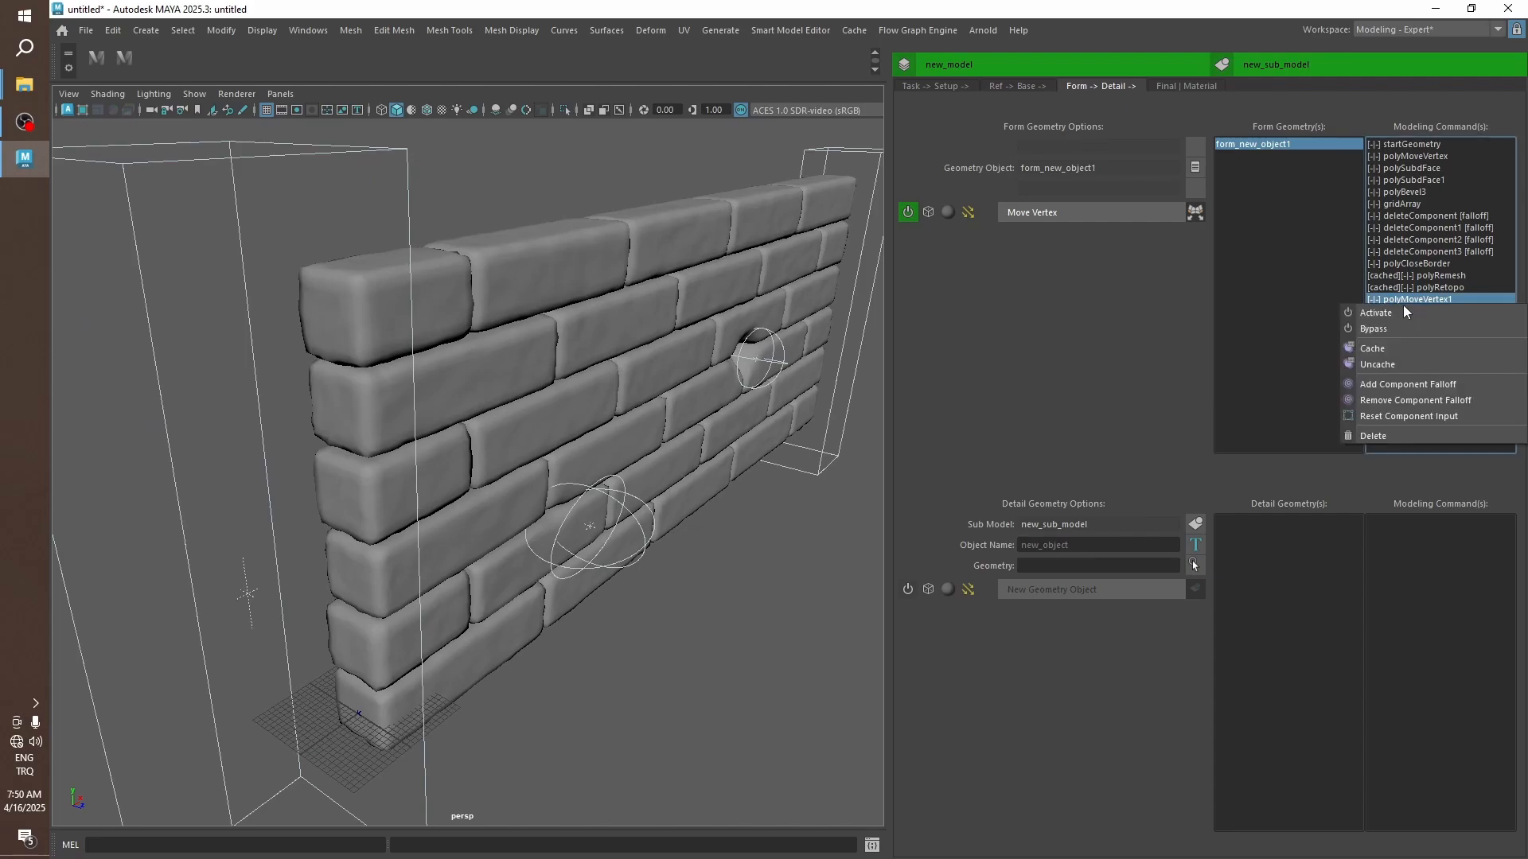
pyautogui.click(1399, 323)
pyautogui.moveTo(730, 453)
pyautogui.keyDown('alt'); pyautogui.mouseDown()
pyautogui.moveTo(724, 470)
pyautogui.moveTo(760, 451)
pyautogui.mouseUp(); pyautogui.keyUp('alt')
pyautogui.hotkey('alt', '5')
pyautogui.rightClick(1415, 301)
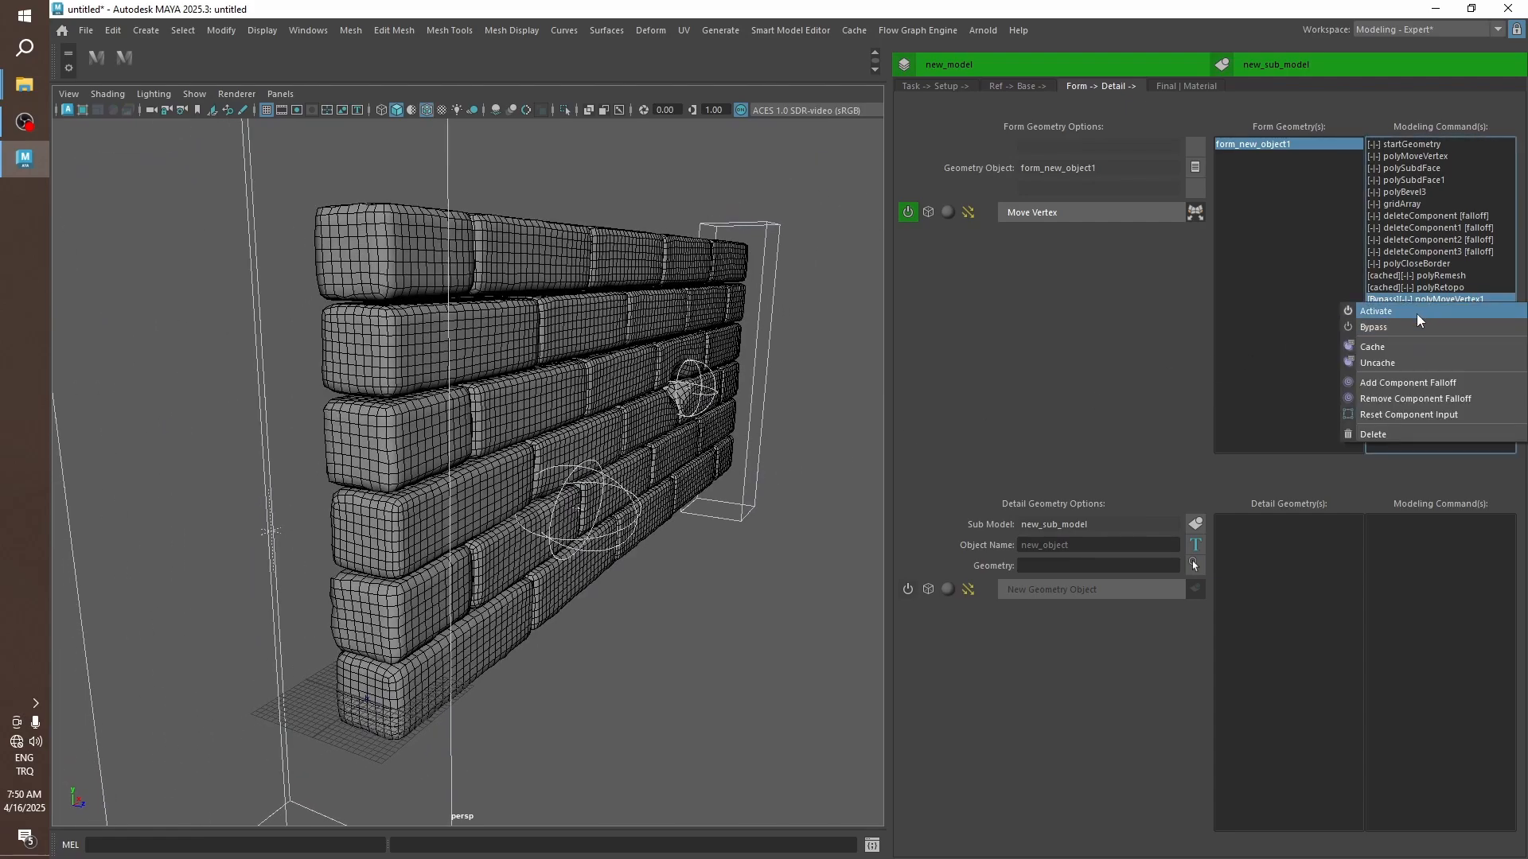
pyautogui.click(1416, 308)
pyautogui.rightClick(1416, 298)
pyautogui.click(1416, 323)
pyautogui.rightClick(1415, 317)
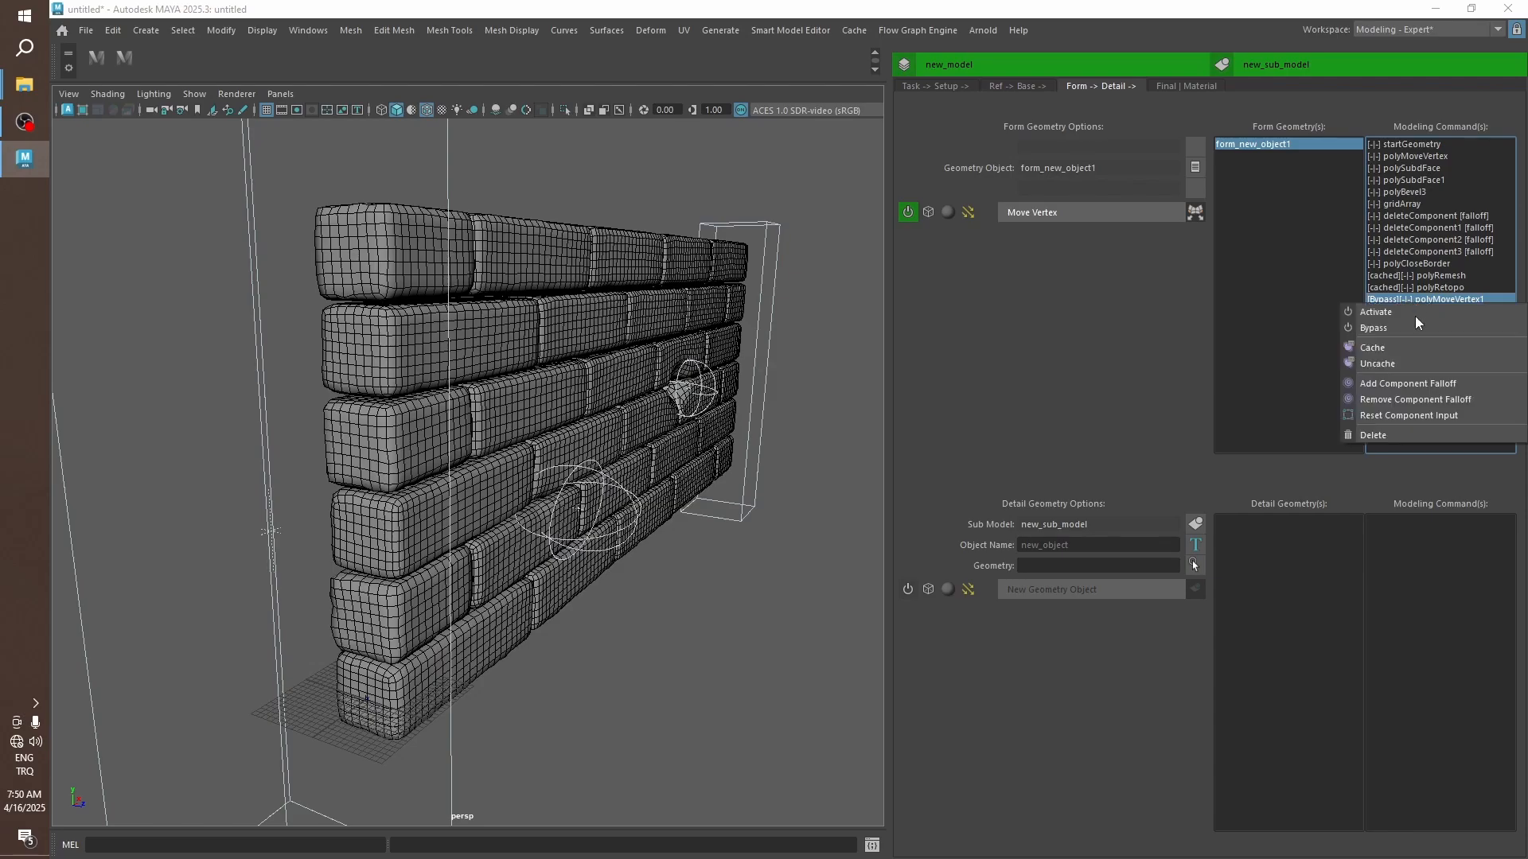
pyautogui.click(1416, 312)
# Examine the roughened bricks from the front and side, with and without the wireframe overlay.
pyautogui.keyDown('alt'); pyautogui.moveTo(828, 215); pyautogui.dragTo(734, 164); pyautogui.keyUp('alt')
pyautogui.keyDown('alt'); pyautogui.moveTo(803, 350); pyautogui.dragTo(724, 356); pyautogui.keyUp('alt')
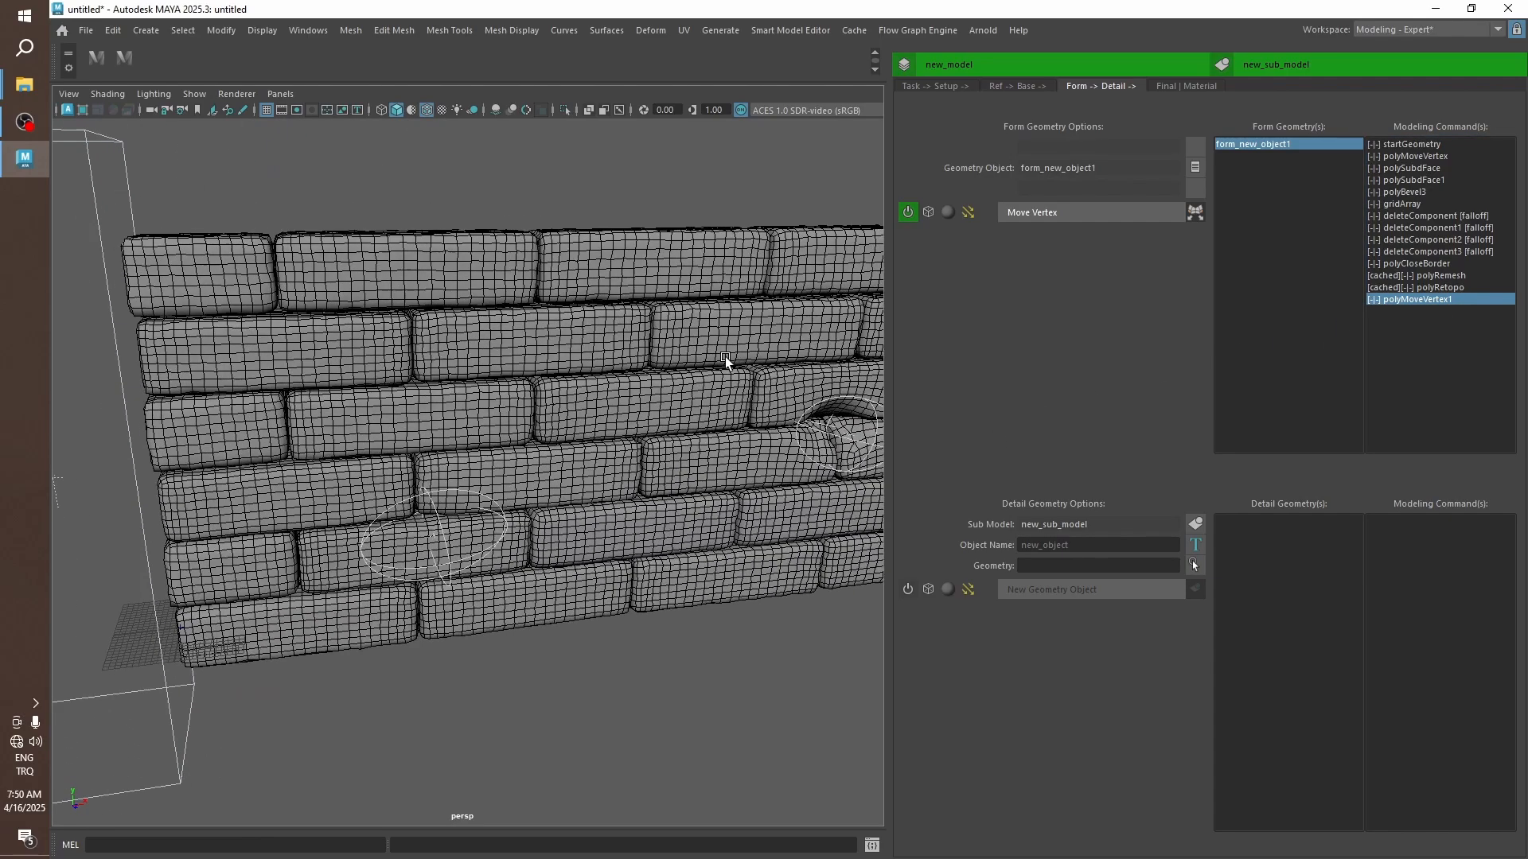
pyautogui.hotkey('alt', '5')
pyautogui.scroll(-3, 748, 429)
pyautogui.moveTo(756, 455)
pyautogui.keyDown('alt'); pyautogui.mouseDown()
pyautogui.moveTo(522, 462)
pyautogui.moveTo(686, 484)
pyautogui.moveTo(631, 452)
pyautogui.mouseUp(); pyautogui.keyUp('alt')
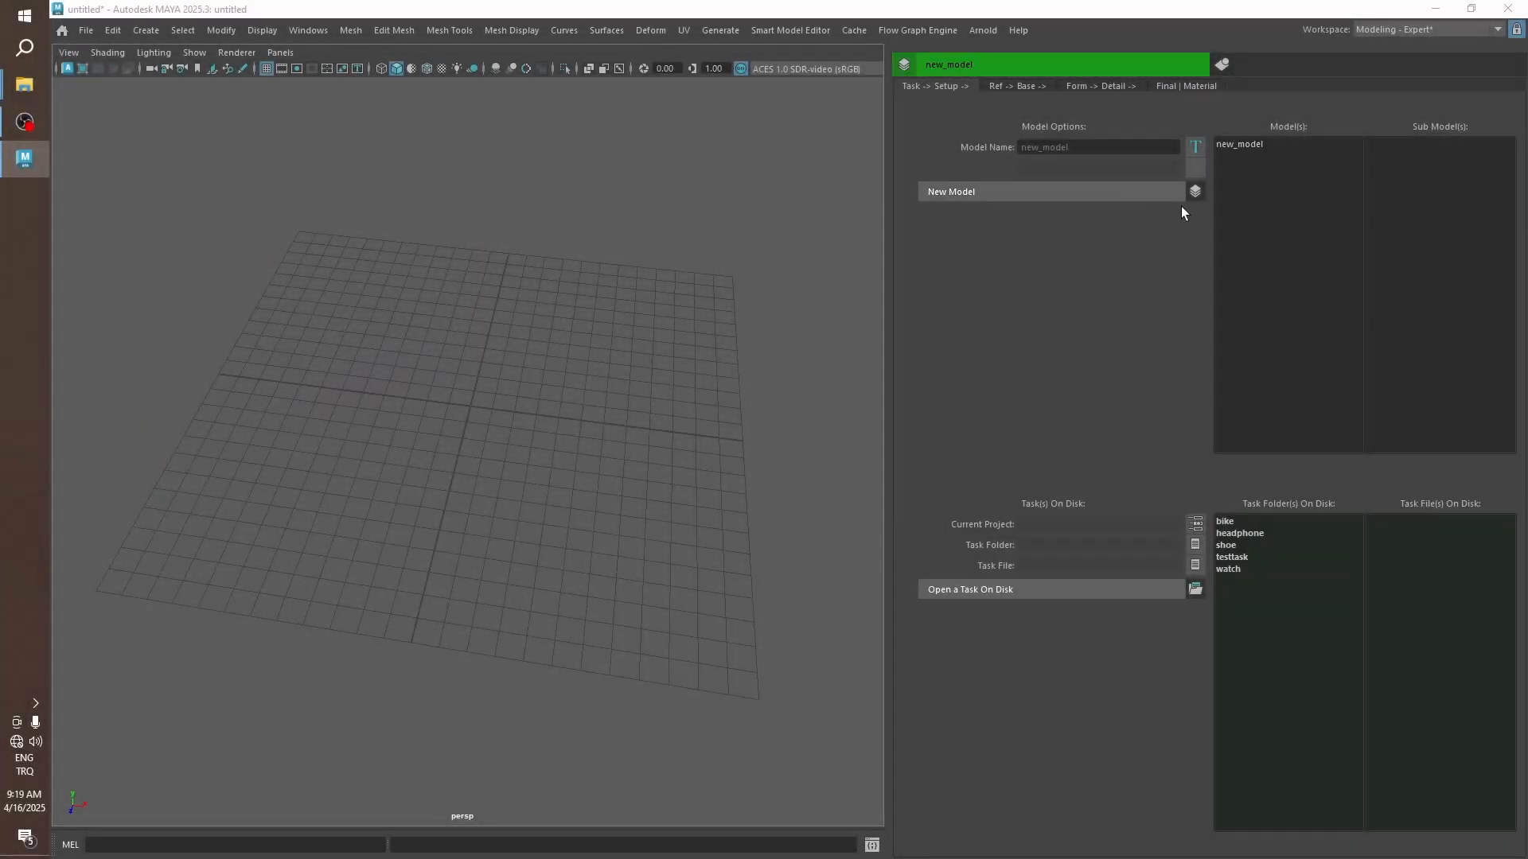
# Create a new sub model under new_model, select it and go to the Form and Detail stage.
pyautogui.click(1195, 192)
pyautogui.click(1225, 236)
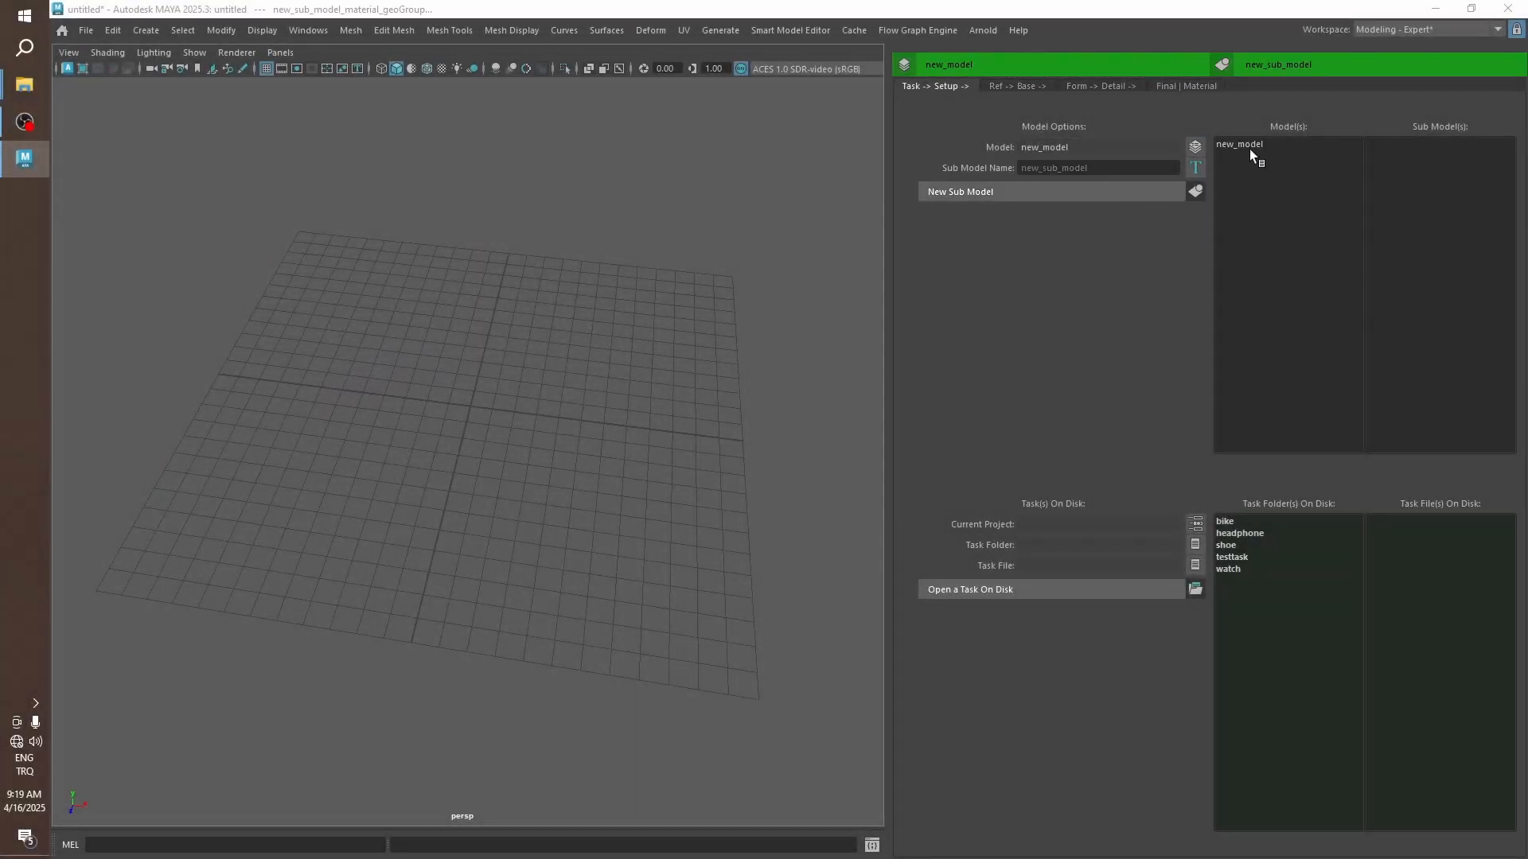
pyautogui.click(1249, 148)
pyautogui.click(1414, 140)
pyautogui.click(1089, 85)
# Create a polygon plane at the origin, scale it beyond the grid and increase its subdivisions.
pyautogui.keyDown('alt'); pyautogui.moveTo(520, 435); pyautogui.dragTo(561, 440, button='middle'); pyautogui.keyUp('alt')
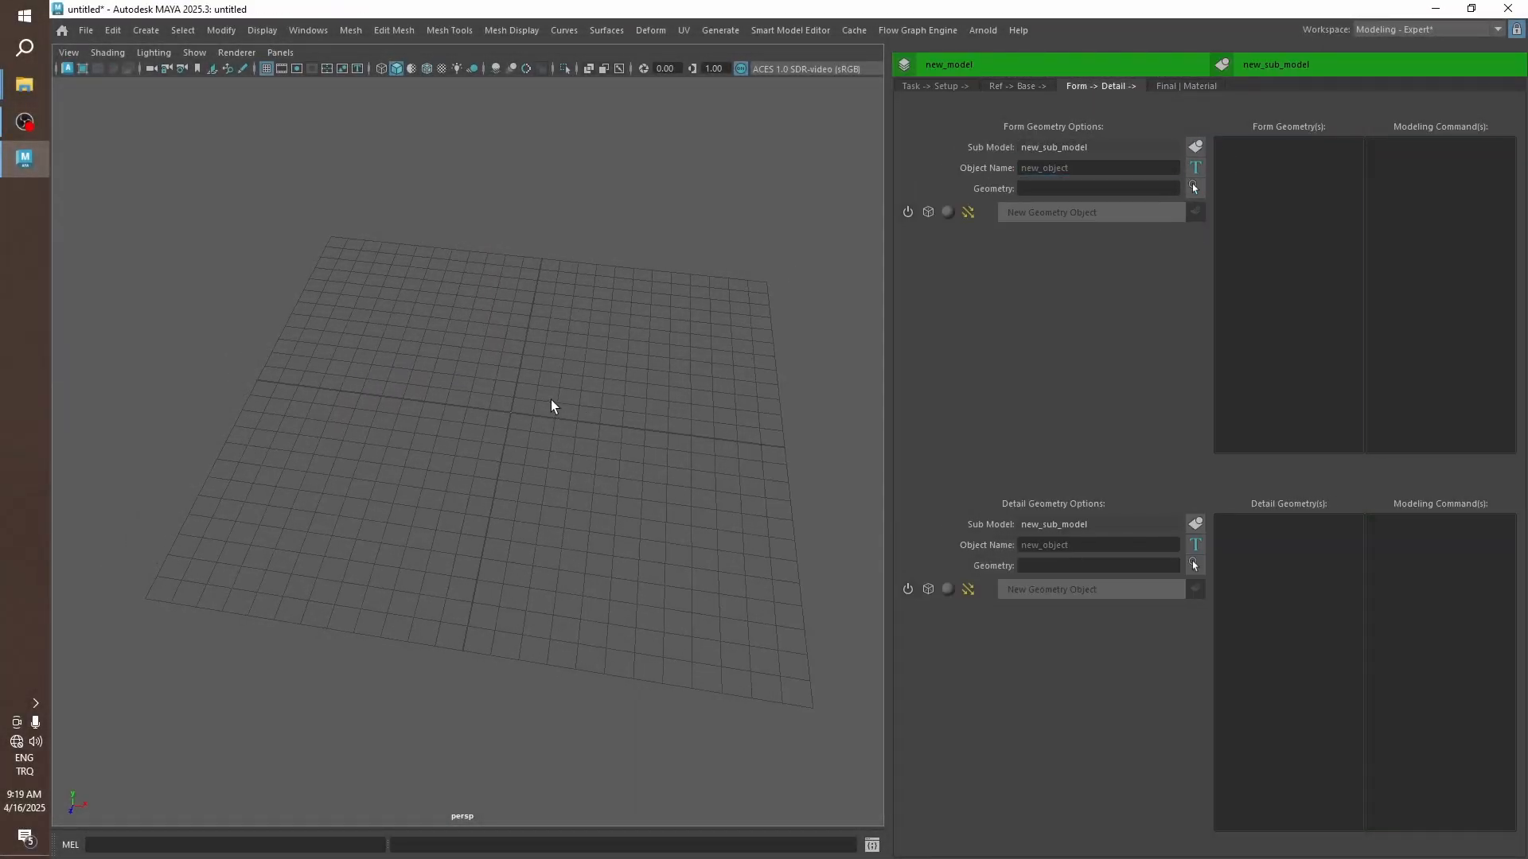
pyautogui.keyDown('shift'); pyautogui.moveTo(551, 399); pyautogui.dragTo(484, 372, button='right'); pyautogui.keyUp('shift')
pyautogui.press('r')
pyautogui.moveTo(511, 413); pyautogui.dragTo(965, 208)
pyautogui.scroll(-3, 633, 387)
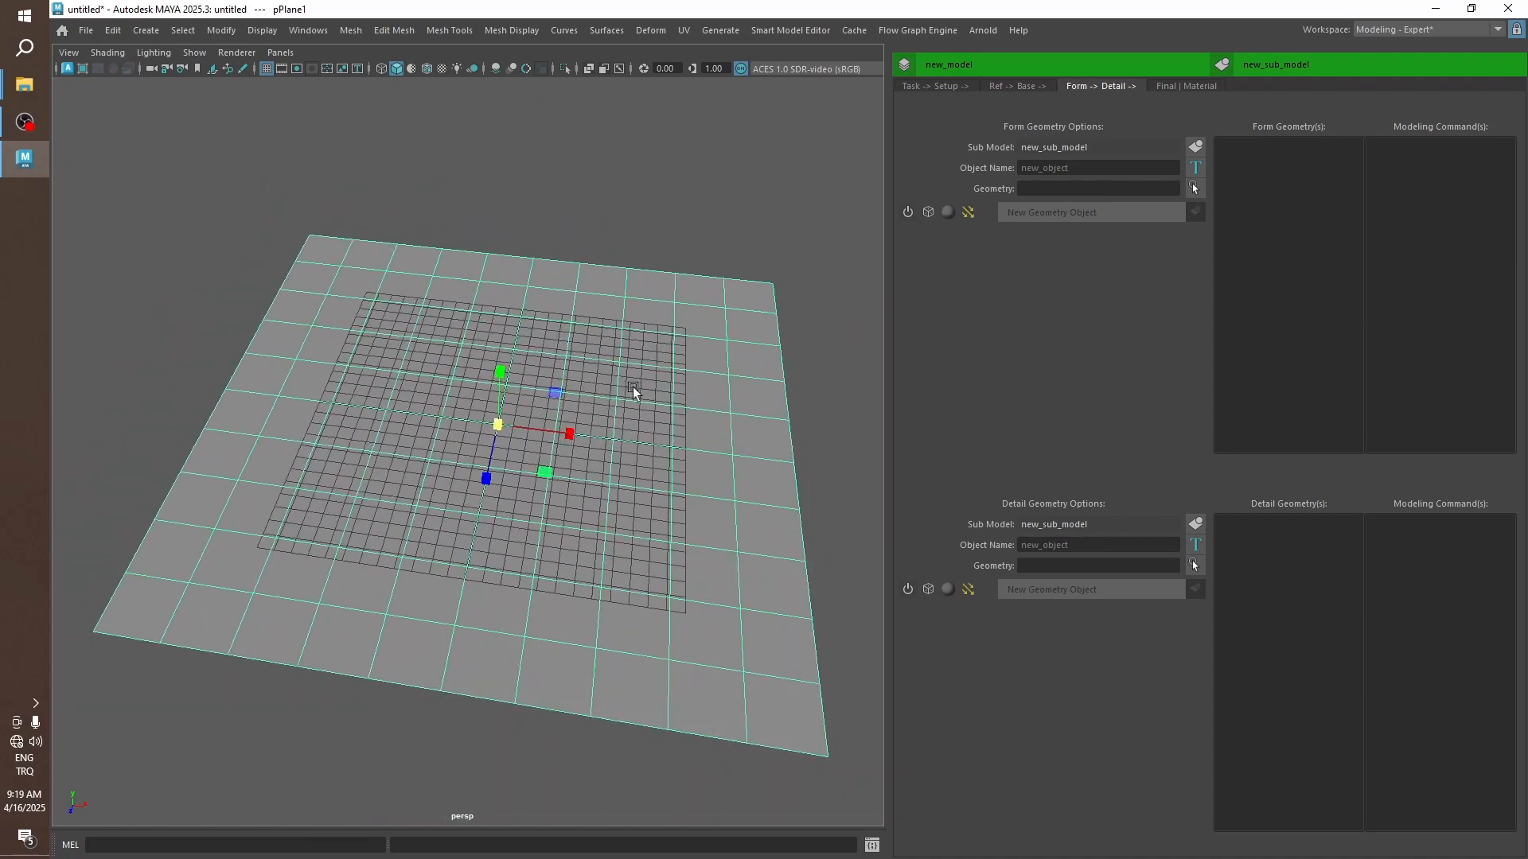
pyautogui.keyDown('alt'); pyautogui.moveTo(632, 387); pyautogui.dragTo(632, 370, button='middle'); pyautogui.keyUp('alt')
pyautogui.press('t')
pyautogui.moveTo(306, 151); pyautogui.dragTo(398, 168)
pyautogui.click(520, 183)
# Raise a vertex near the plane's far-left corner slightly, using a widened soft selection.
pyautogui.moveTo(474, 331); pyautogui.dragTo(342, 317, button='right')
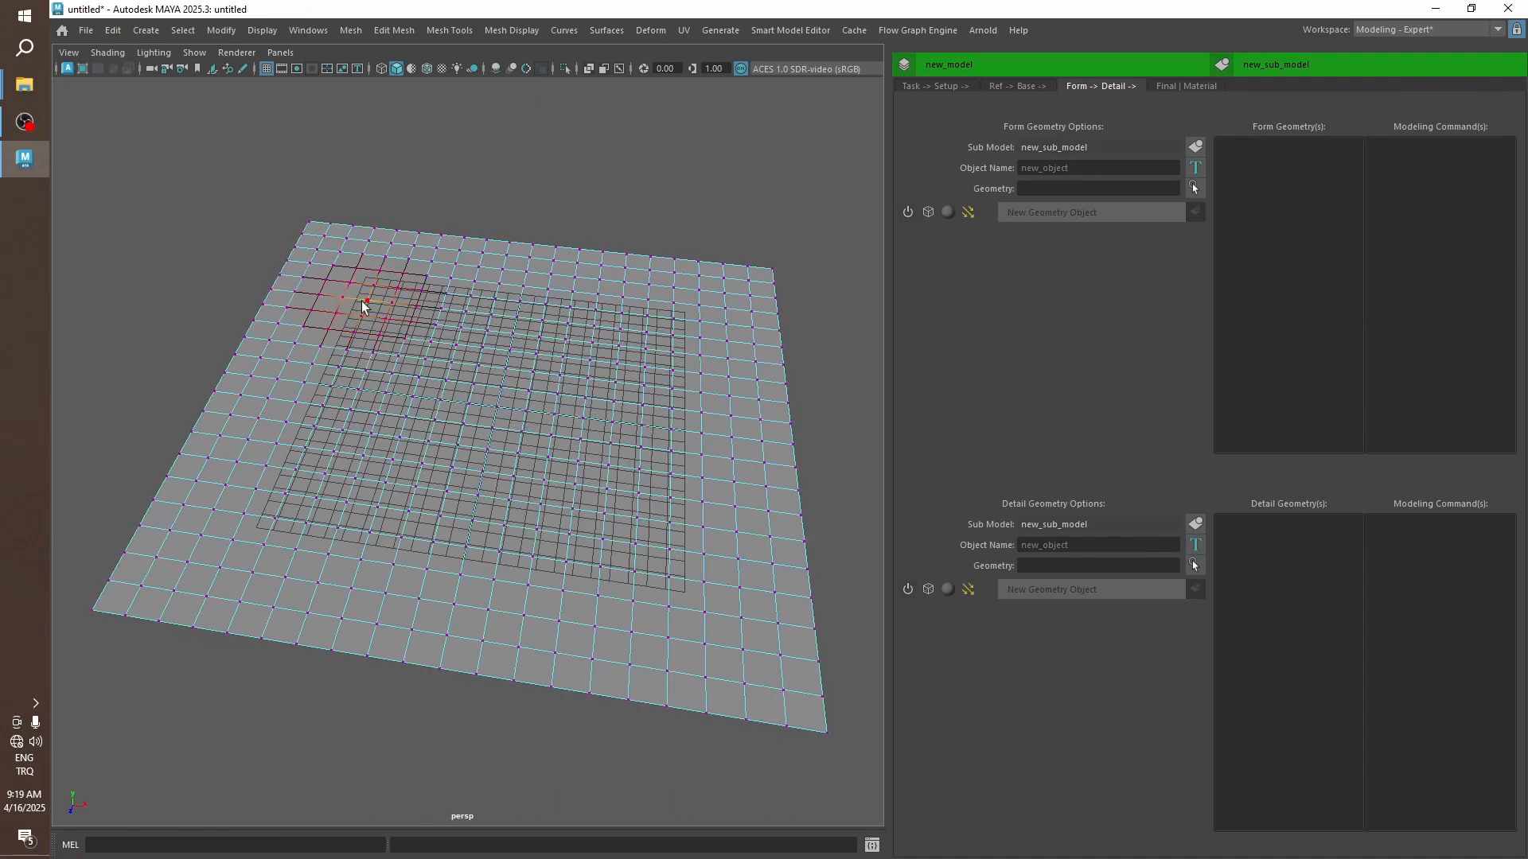
pyautogui.click(363, 302)
pyautogui.press('b')
pyautogui.moveTo(365, 301); pyautogui.dragTo(492, 260)
pyautogui.press('w')
pyautogui.moveTo(366, 264); pyautogui.dragTo(365, 259)
# Adjust soft-selected vertices near the plane's front-right and left-centre areas to make the surface gently uneven.
pyautogui.click(655, 548)
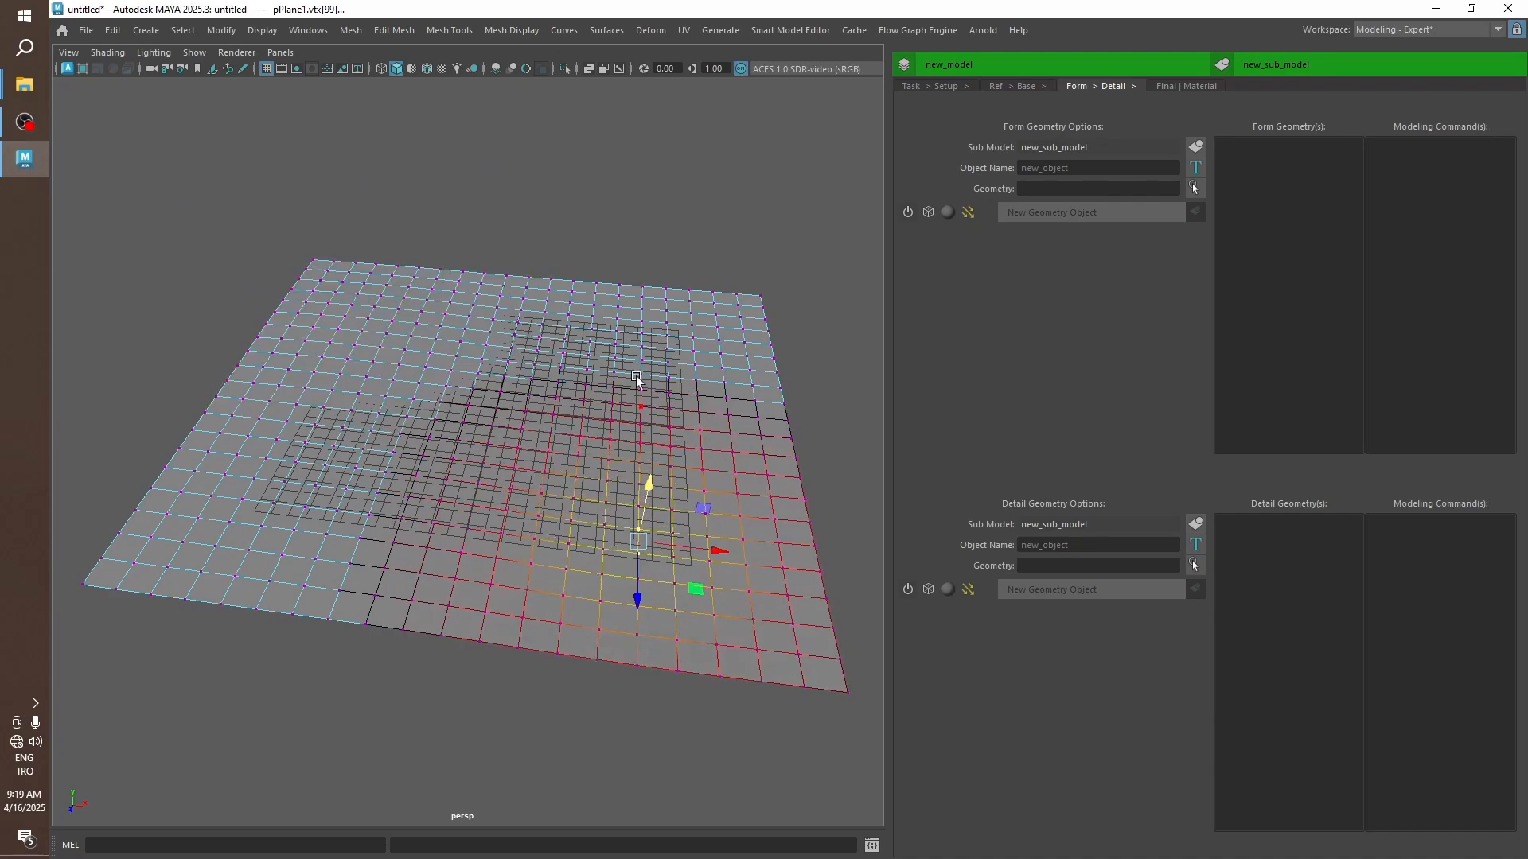
pyautogui.moveTo(641, 394); pyautogui.dragTo(636, 391)
pyautogui.moveTo(597, 323); pyautogui.dragTo(597, 316)
pyautogui.moveTo(227, 474); pyautogui.dragTo(260, 474)
pyautogui.click(443, 418)
pyautogui.press('e')
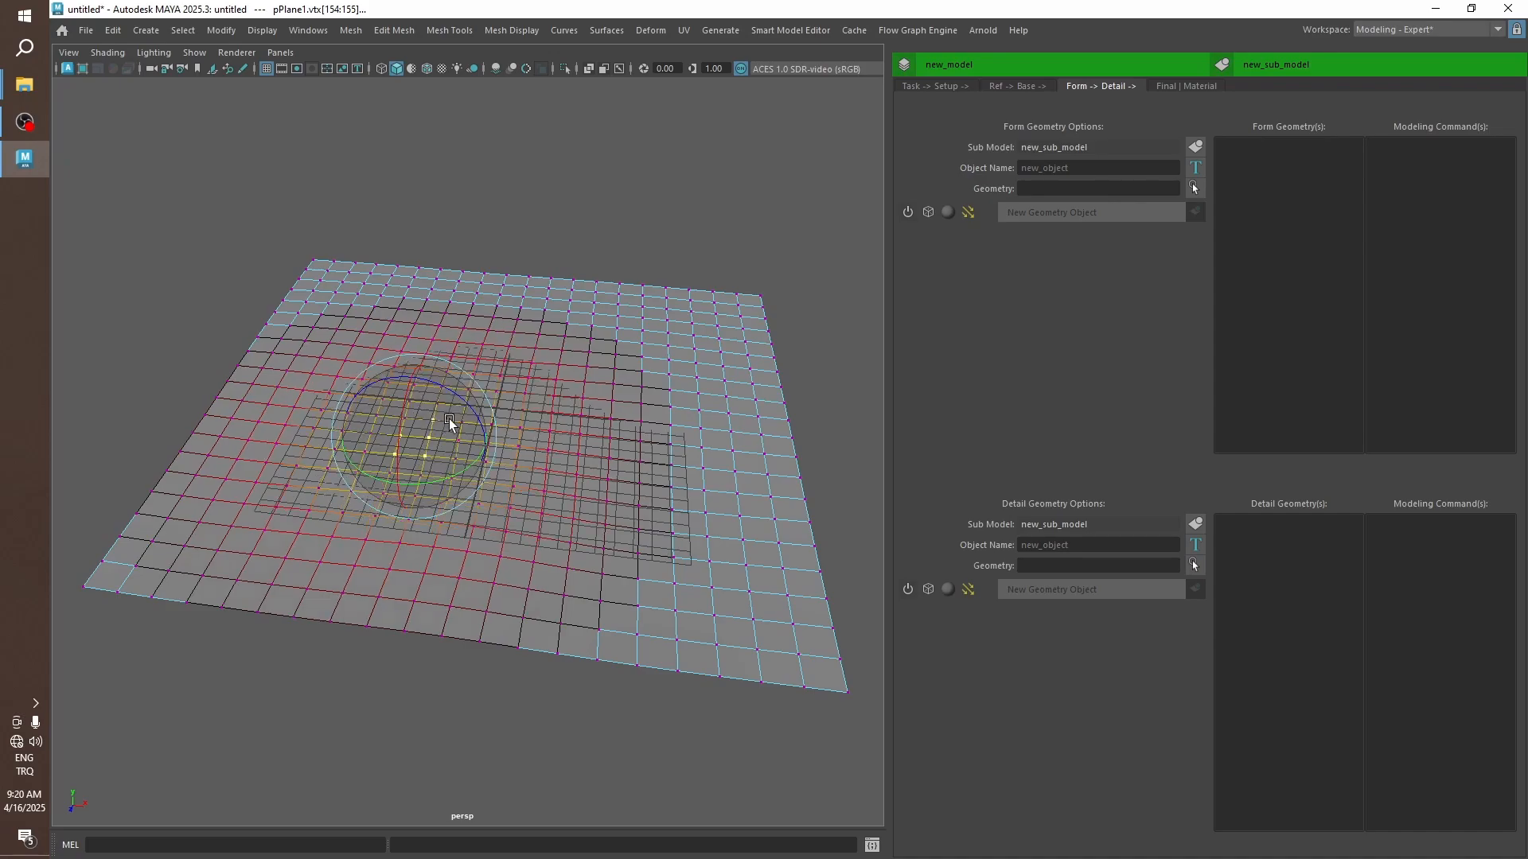
pyautogui.press('q')
# Deselect the vertices and examine the plane's uneven surface from different angles.
pyautogui.click(560, 220)
pyautogui.hotkey('alt', '5')
pyautogui.keyDown('alt'); pyautogui.moveTo(533, 441); pyautogui.dragTo(527, 408); pyautogui.keyUp('alt')
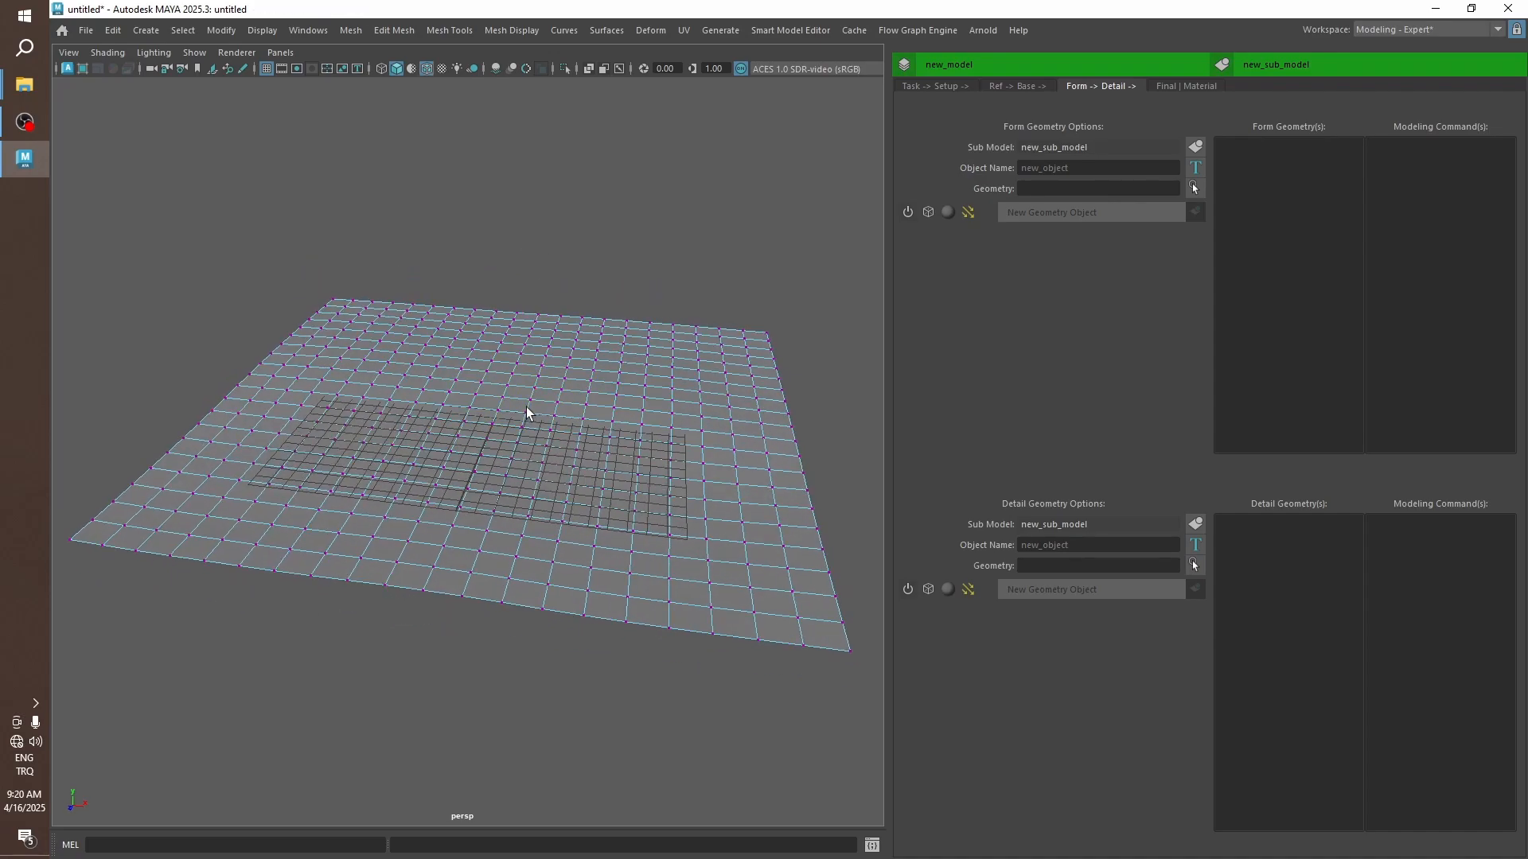
pyautogui.keyDown('alt'); pyautogui.moveTo(523, 413); pyautogui.dragTo(676, 468, button='right'); pyautogui.keyUp('alt')
pyautogui.press('F8')
pyautogui.keyDown('alt'); pyautogui.moveTo(703, 194); pyautogui.dragTo(607, 331); pyautogui.keyUp('alt')
pyautogui.press('F8')
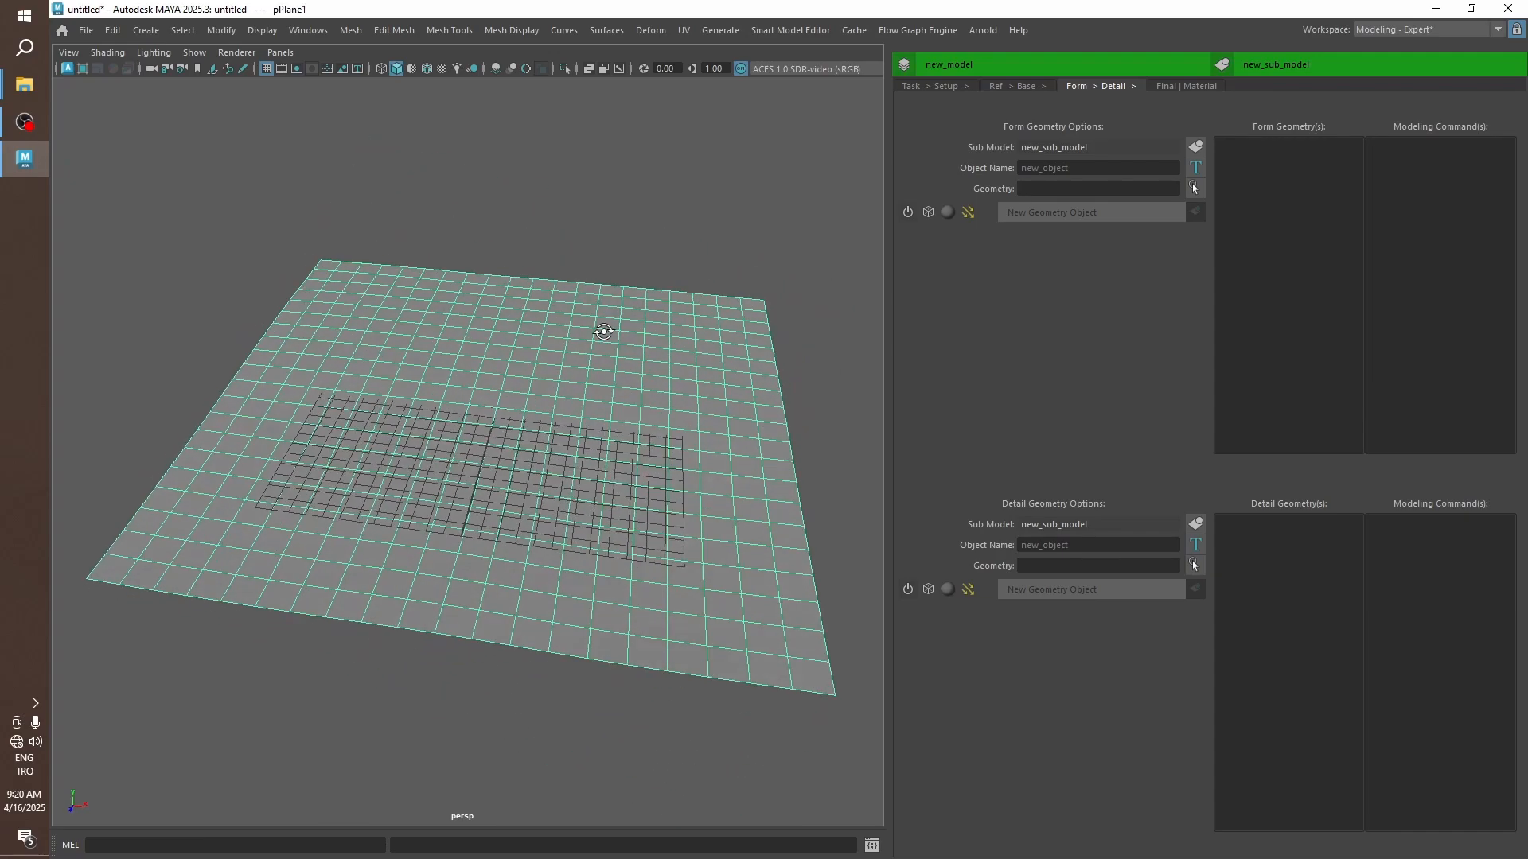
# Adjust a soft selection of vertices in the plane's far-right area and return to object mode.
pyautogui.click(620, 354)
pyautogui.press('w')
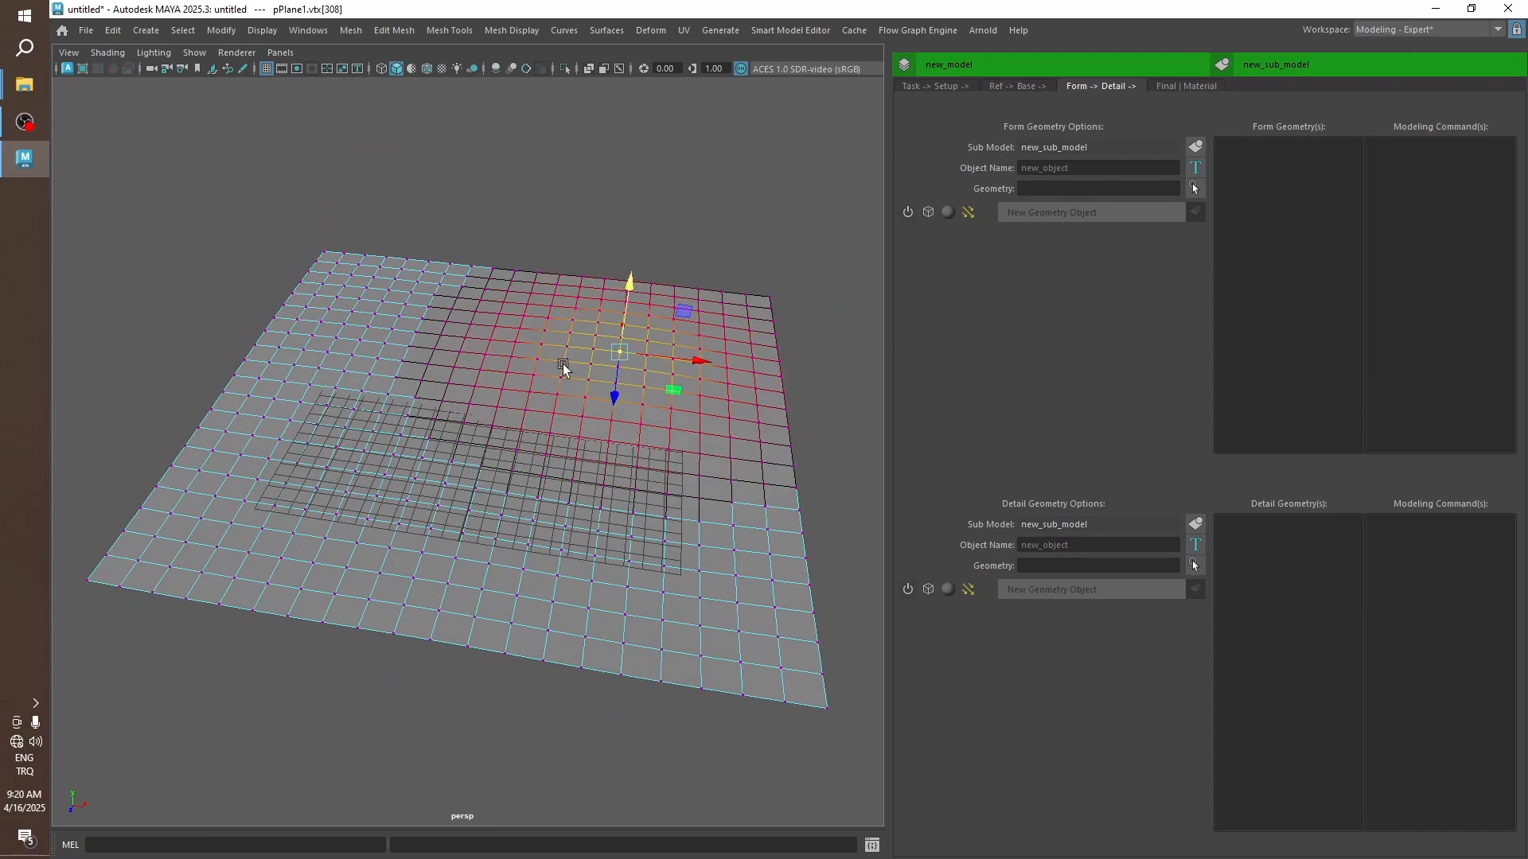
pyautogui.press('F8')
pyautogui.click(659, 259)
# Select the uneven plane and create a new Form geometry object from its shape, pPlaneShape1.
pyautogui.keyDown('alt'); pyautogui.moveTo(628, 333); pyautogui.dragTo(591, 354); pyautogui.keyUp('alt')
pyautogui.click(613, 309)
pyautogui.click(908, 213)
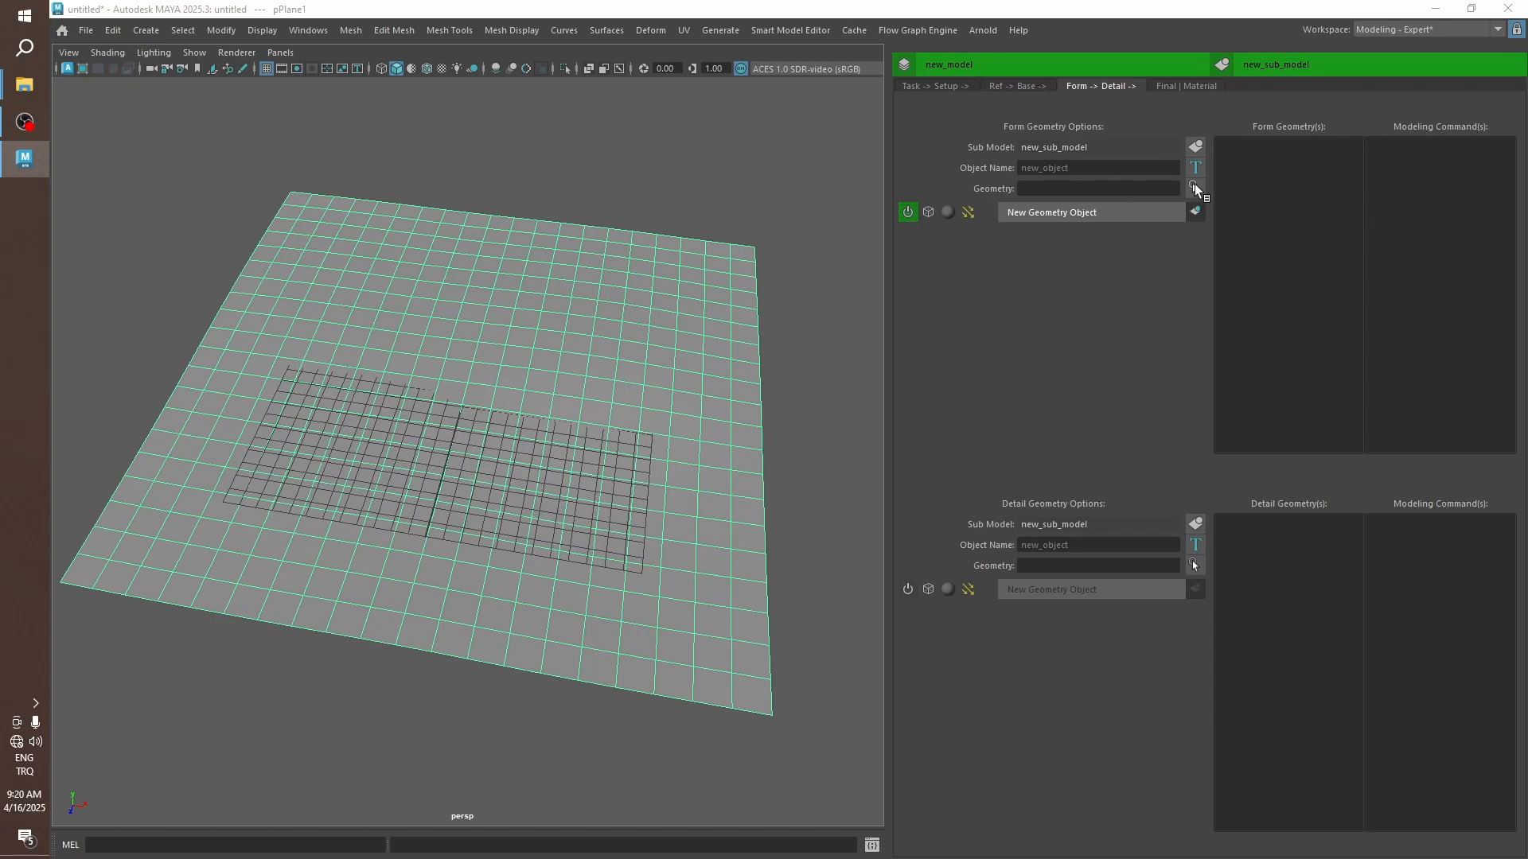
pyautogui.click(1138, 215)
pyautogui.keyDown('alt'); pyautogui.moveTo(620, 434); pyautogui.dragTo(661, 350); pyautogui.keyUp('alt')
# Add a Re-Mesh modeling command to form_new_object1.
pyautogui.rightClick(1201, 232)
pyautogui.moveTo(1228, 541)
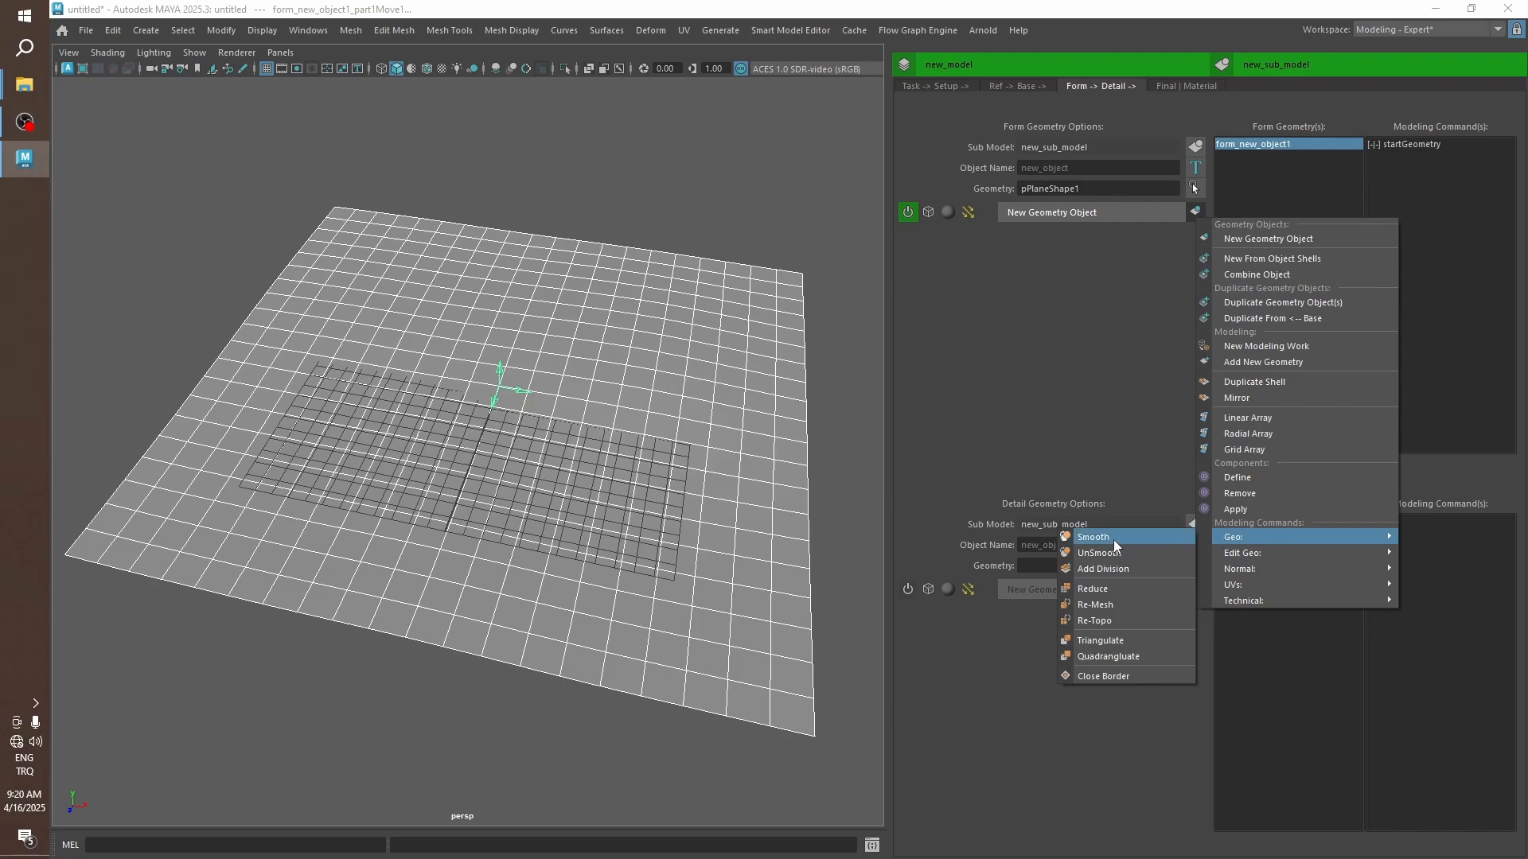
pyautogui.click(1120, 603)
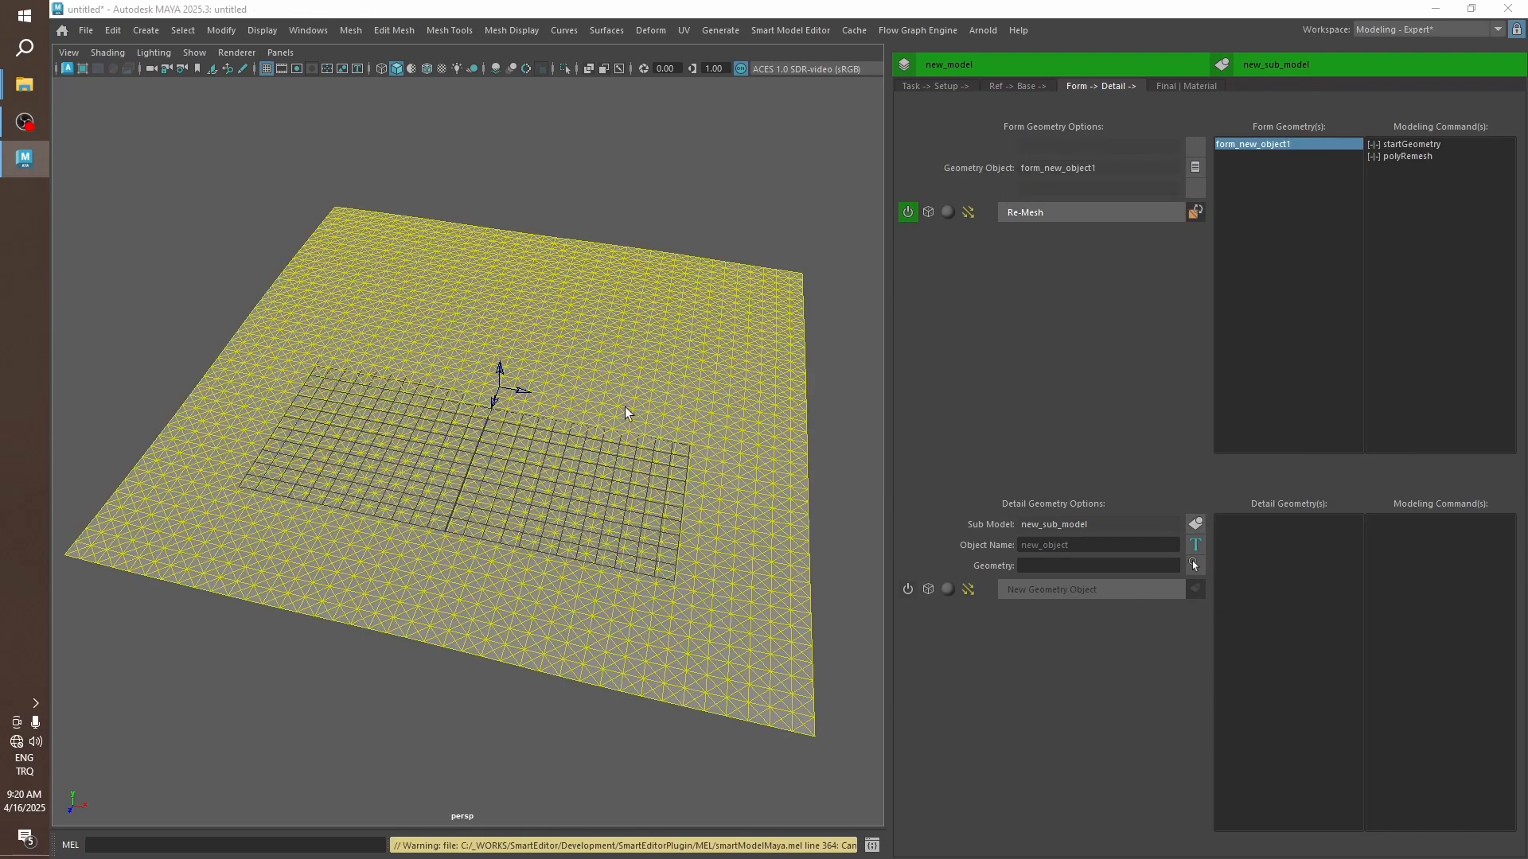
# Set the polyRemesh command's Max Edge Length to 1.5764 and Collapse Threshold to about 84.
pyautogui.click(1388, 157)
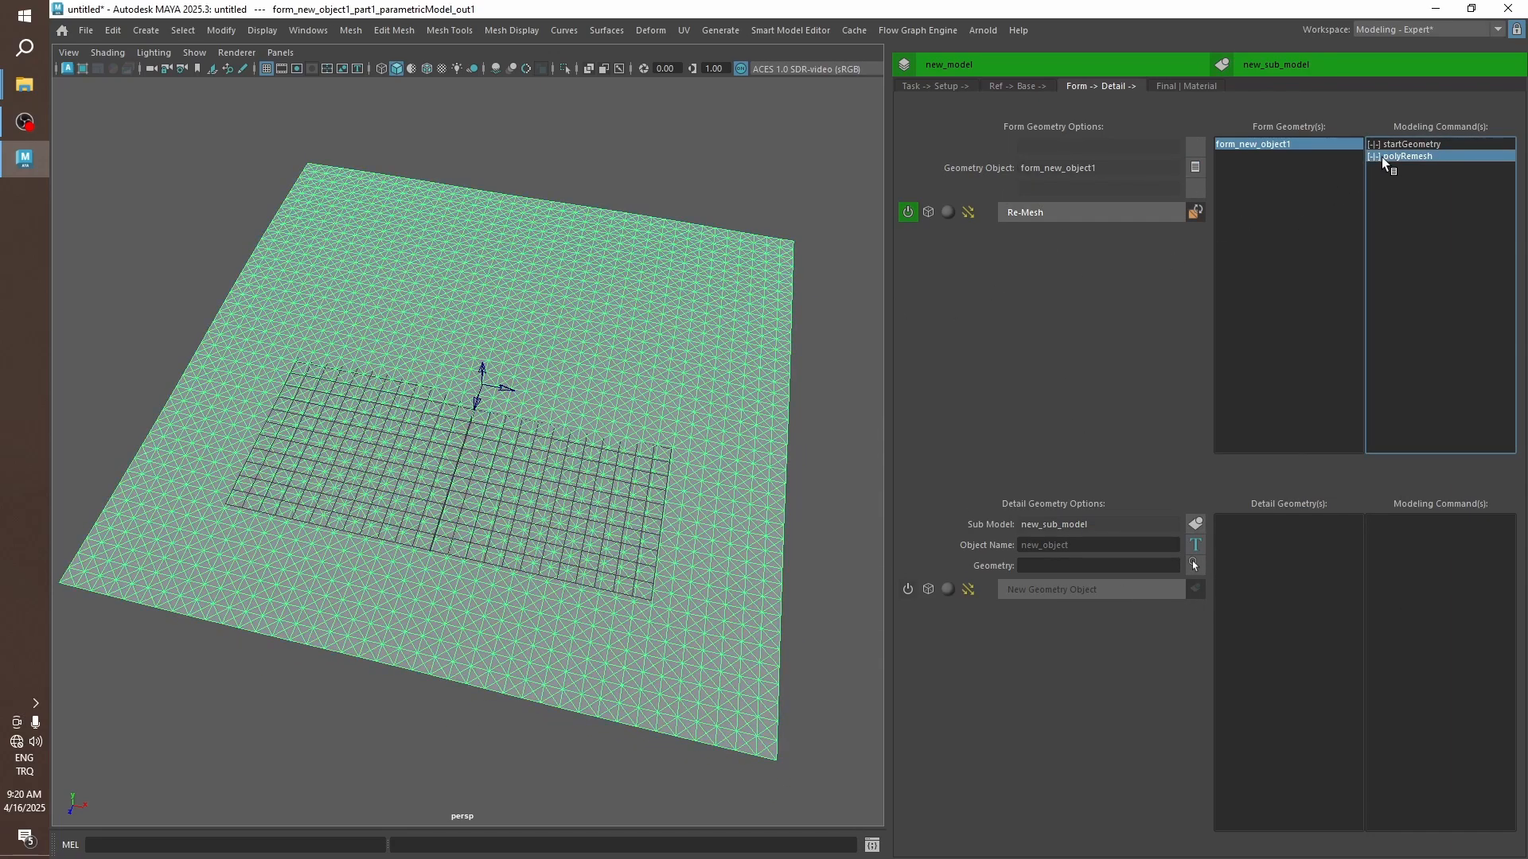
pyautogui.rightClick(1381, 156)
pyautogui.click(1389, 164)
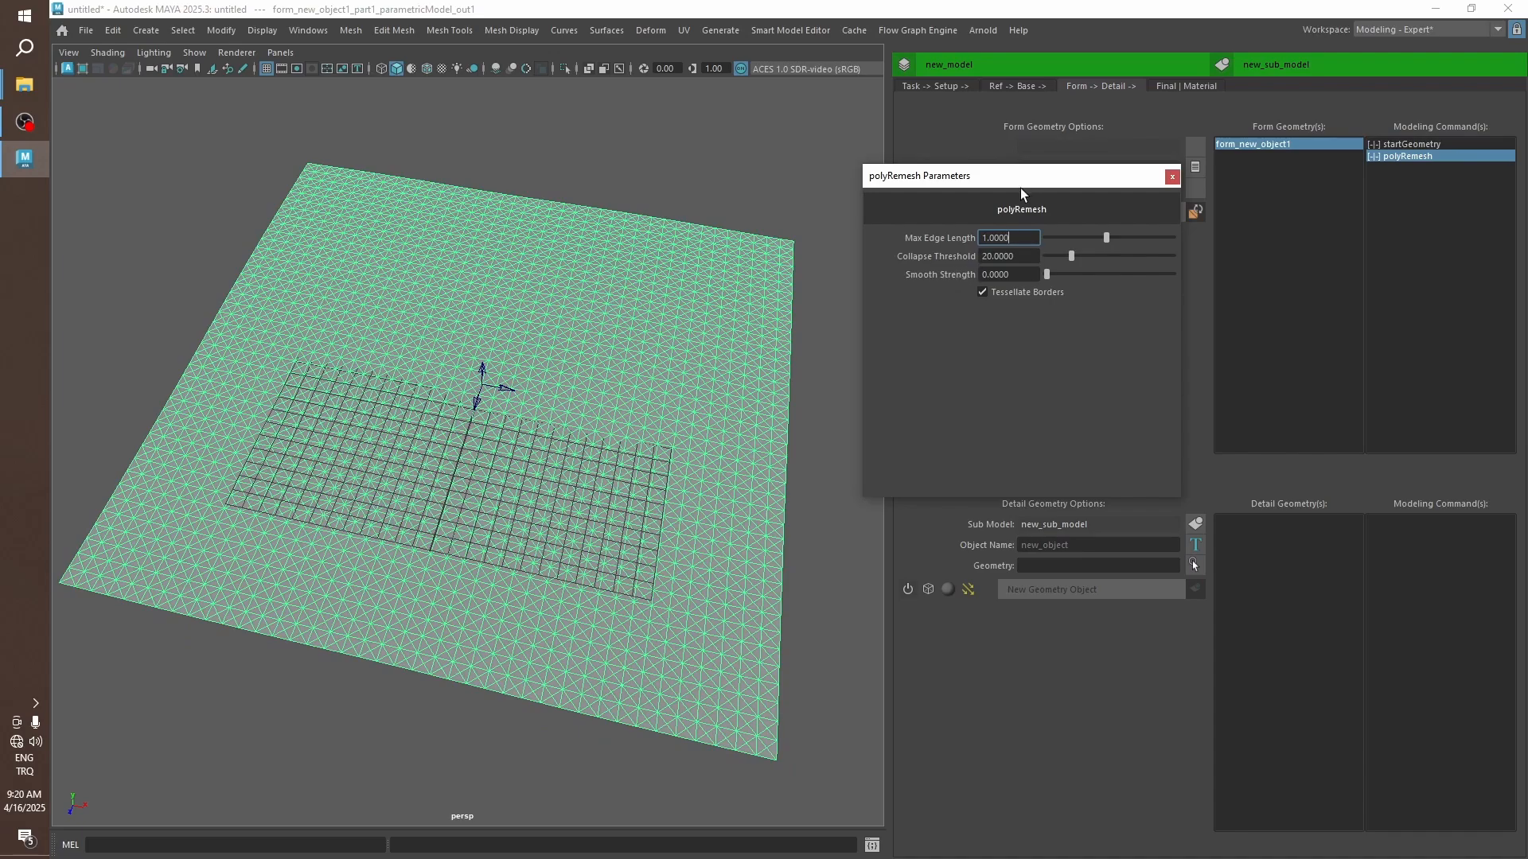
pyautogui.moveTo(1020, 188); pyautogui.dragTo(871, 174)
pyautogui.moveTo(923, 241); pyautogui.dragTo(990, 224)
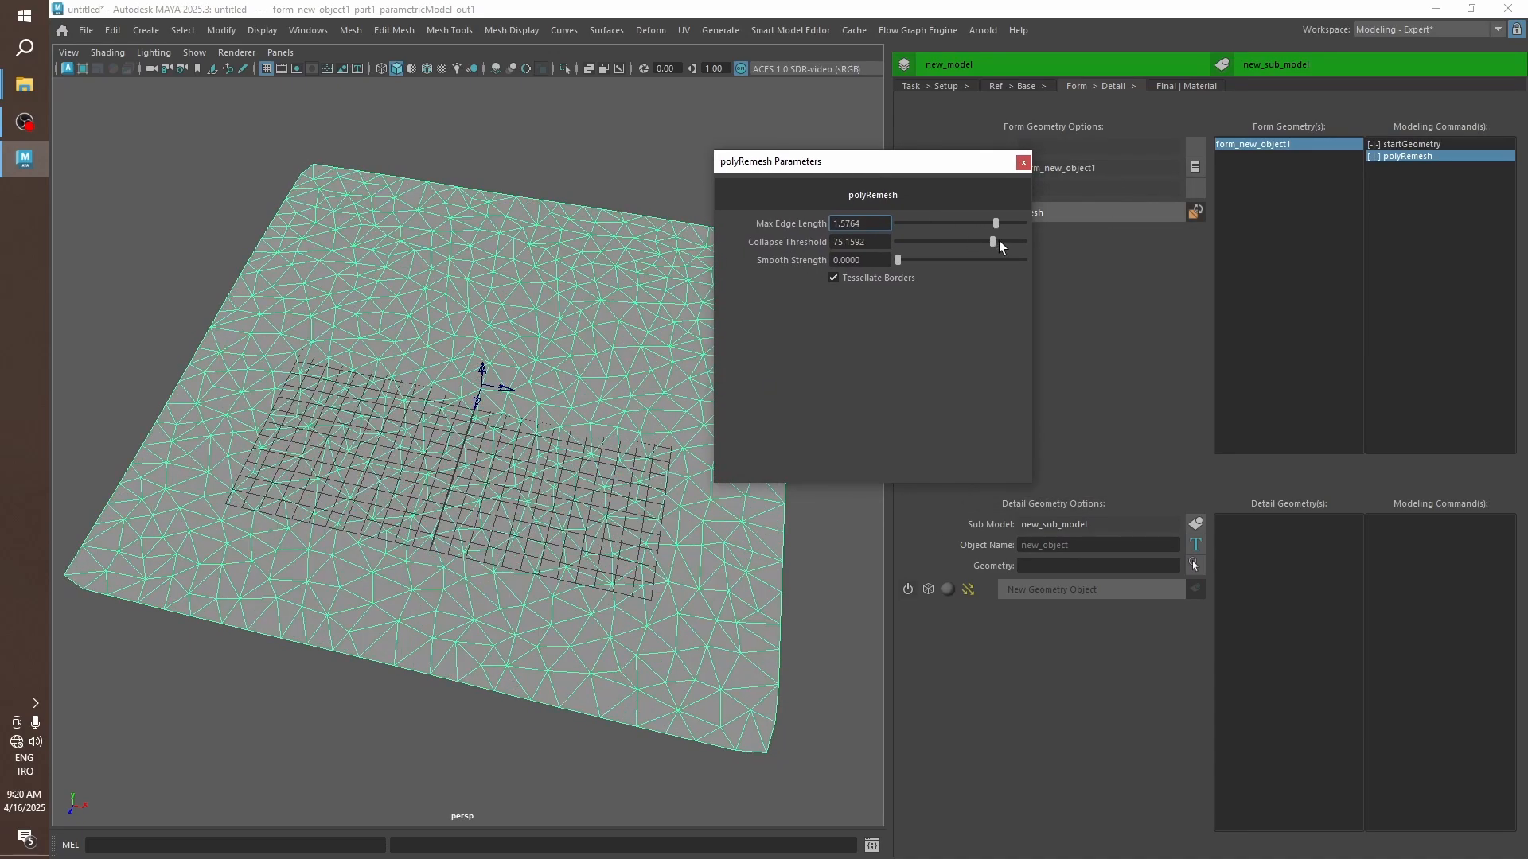
pyautogui.click(999, 240)
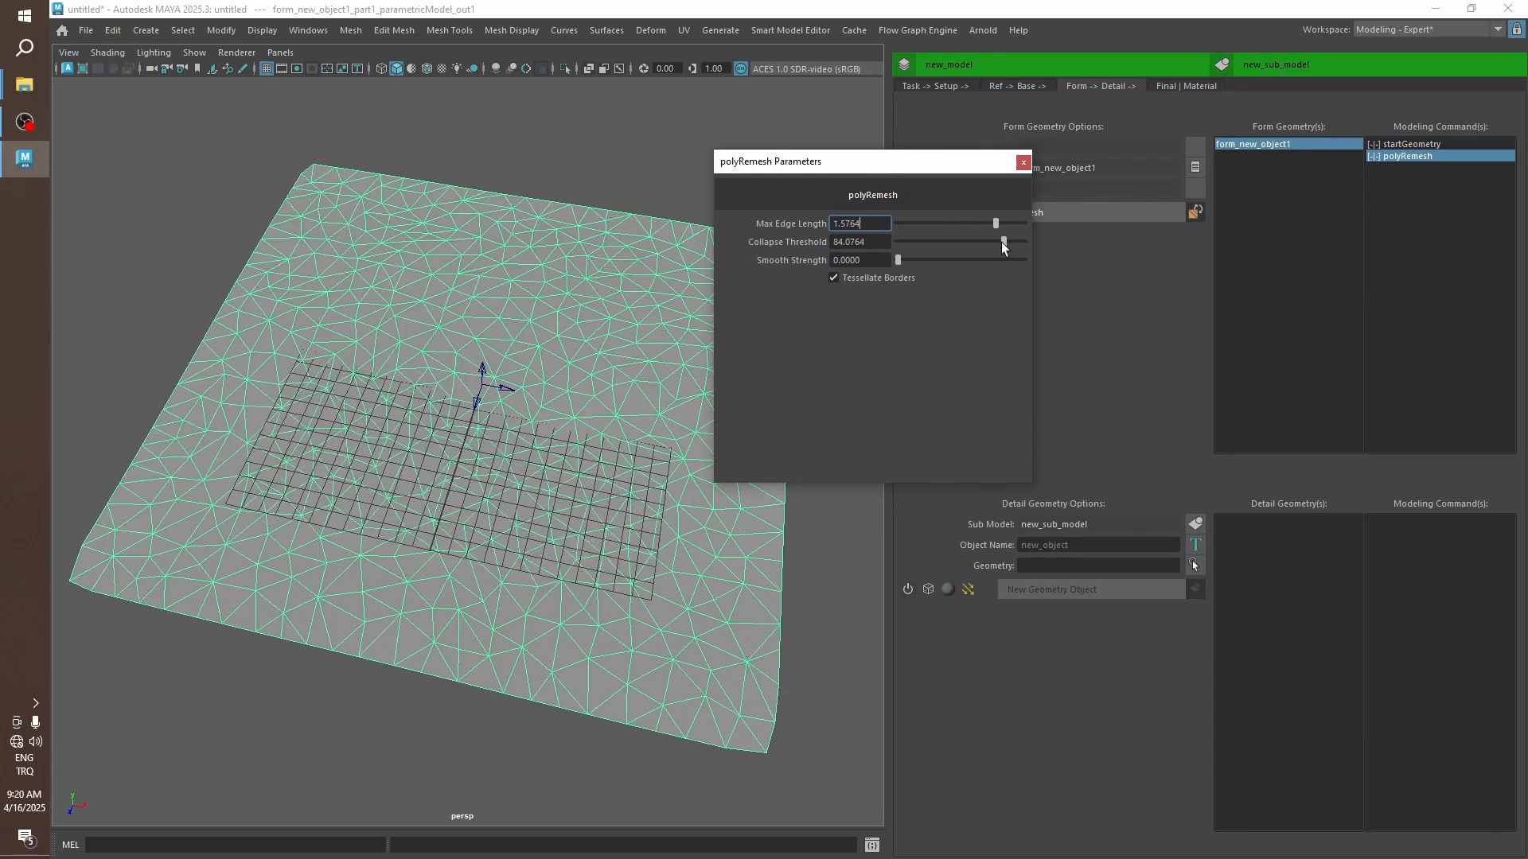
pyautogui.click(1024, 163)
# Cache the polyRemesh command and add a Quadrangulate command to the plane object.
pyautogui.rightClick(1344, 157)
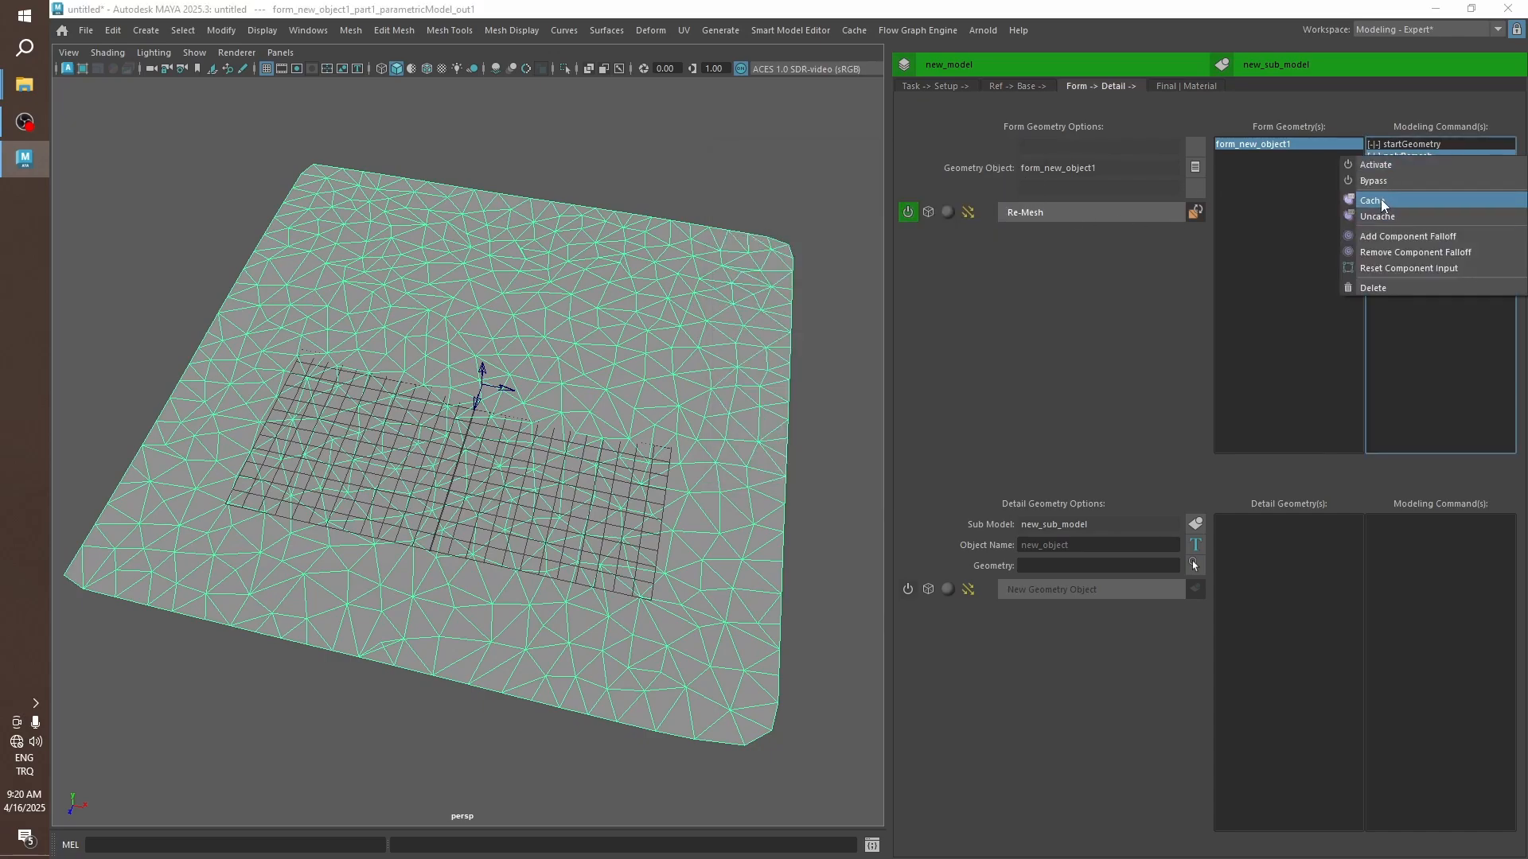
pyautogui.click(1381, 201)
pyautogui.click(1194, 212)
pyautogui.moveTo(1224, 533)
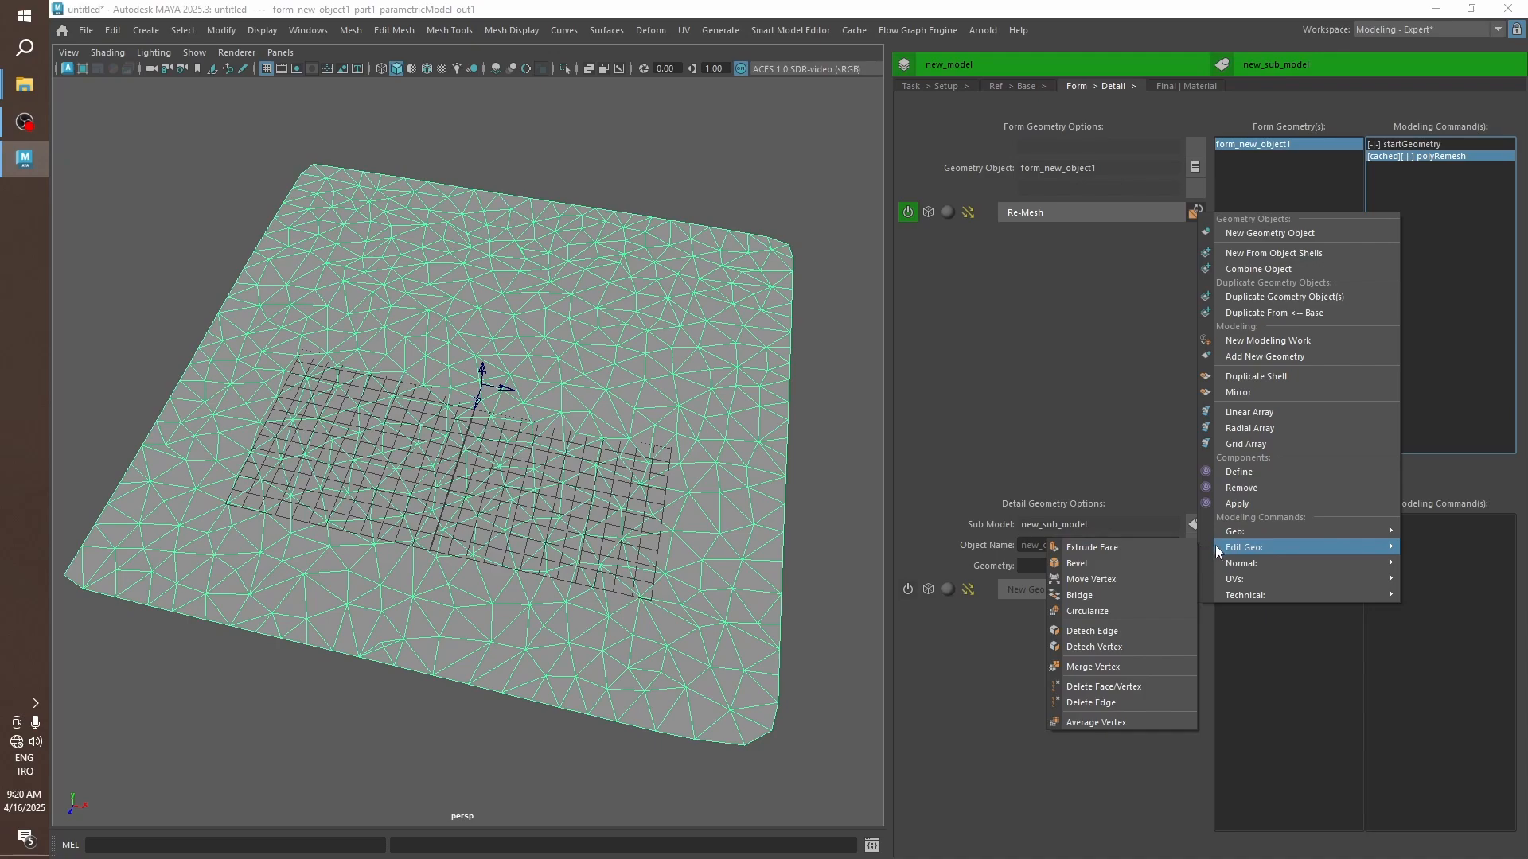
pyautogui.click(1149, 641)
pyautogui.click(1028, 215)
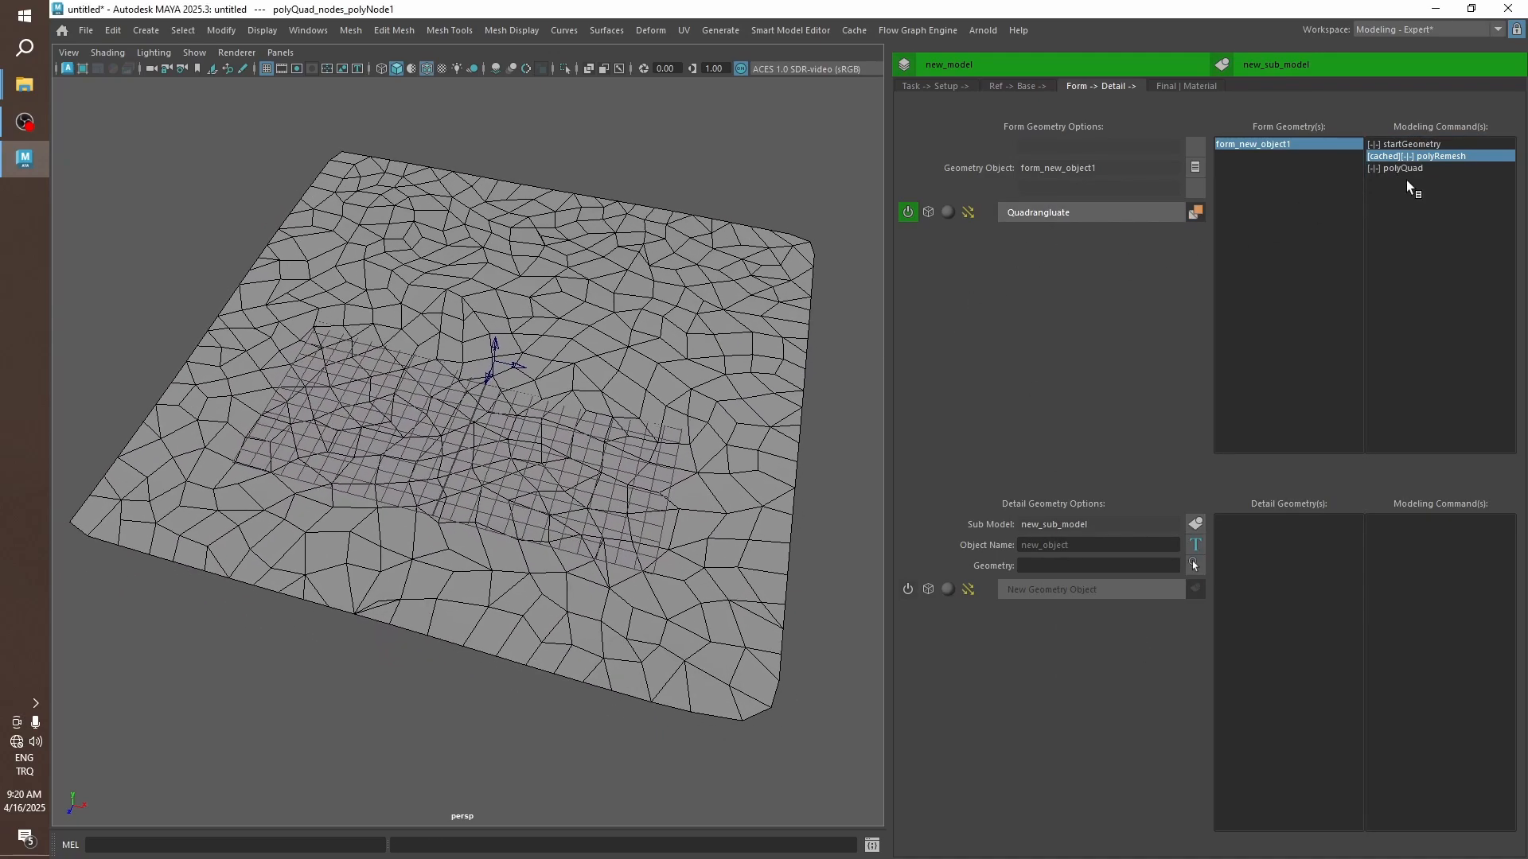
# Add a Smooth command after polyQuad and look over the subdivided plane.
pyautogui.click(1403, 168)
pyautogui.click(1195, 211)
pyautogui.moveTo(1253, 528)
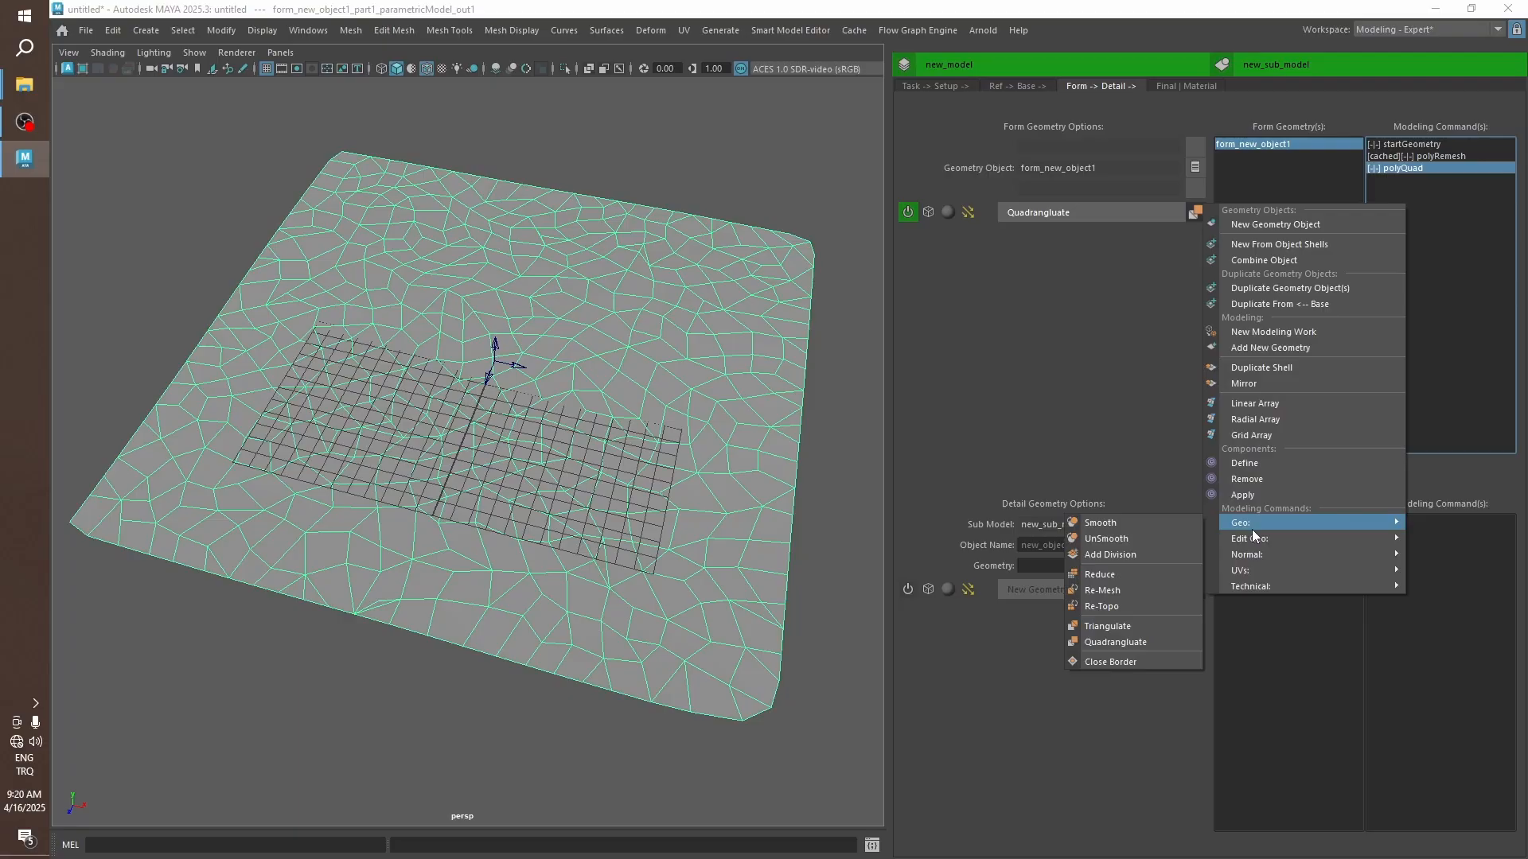
pyautogui.click(1142, 525)
pyautogui.click(1081, 209)
pyautogui.scroll(3, 668, 370)
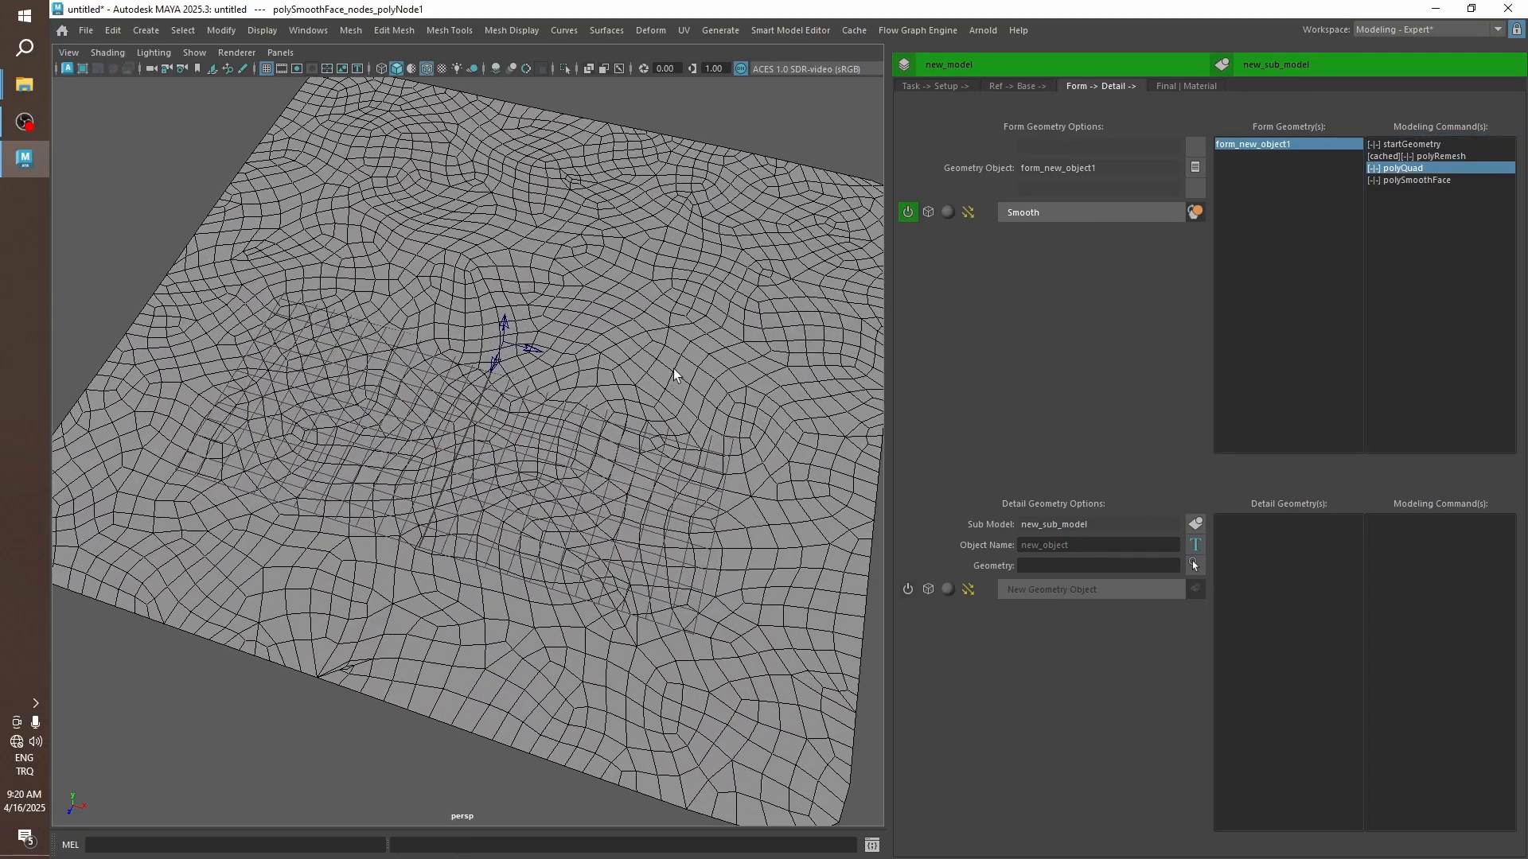
pyautogui.moveTo(673, 369)
pyautogui.keyDown('alt'); pyautogui.mouseDown()
pyautogui.moveTo(671, 337)
pyautogui.moveTo(678, 355)
pyautogui.mouseUp(); pyautogui.keyUp('alt')
pyautogui.keyDown('alt'); pyautogui.moveTo(678, 355); pyautogui.dragTo(618, 392, button='middle'); pyautogui.keyUp('alt')
pyautogui.keyDown('alt'); pyautogui.moveTo(618, 393); pyautogui.dragTo(934, 271); pyautogui.keyUp('alt')
# Add an Extrude Face command after polySmoothFace and set its Thickness to 0.01.
pyautogui.click(1384, 179)
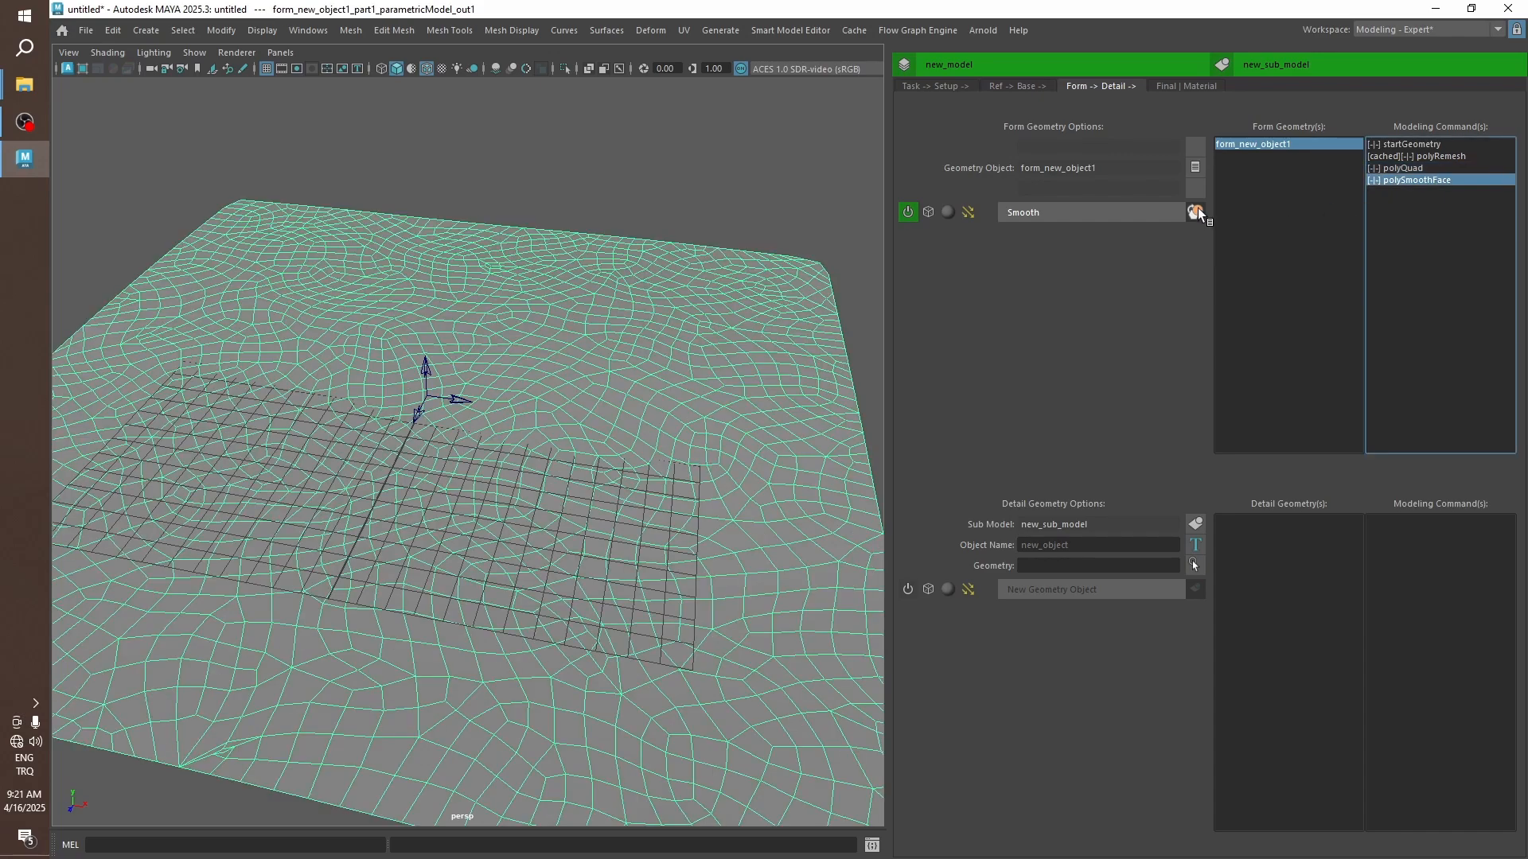
pyautogui.click(1195, 211)
pyautogui.moveTo(1260, 542)
pyautogui.click(1157, 543)
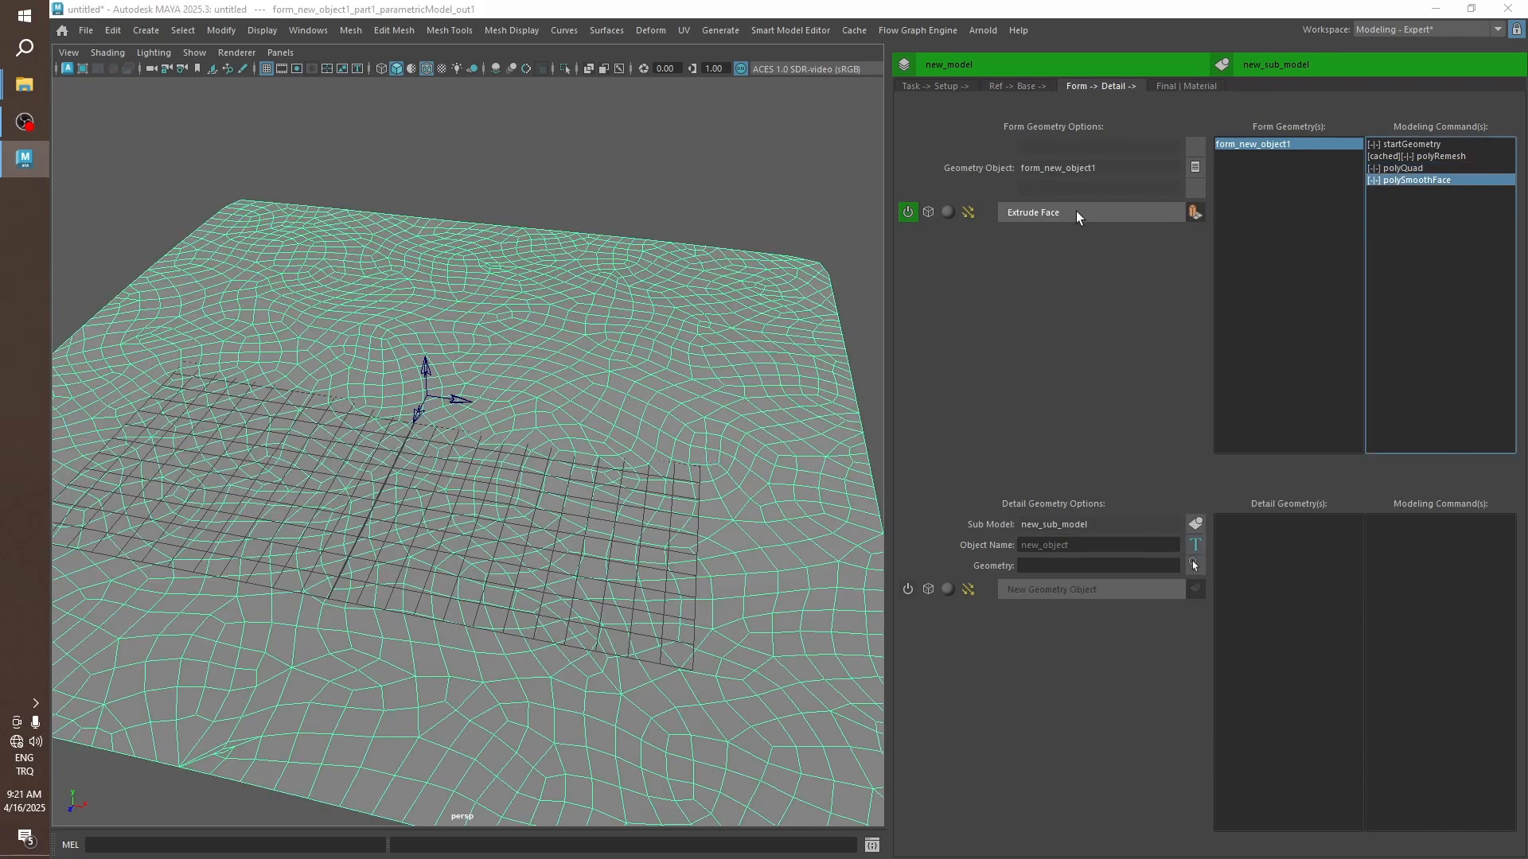
pyautogui.doubleClick(1408, 191)
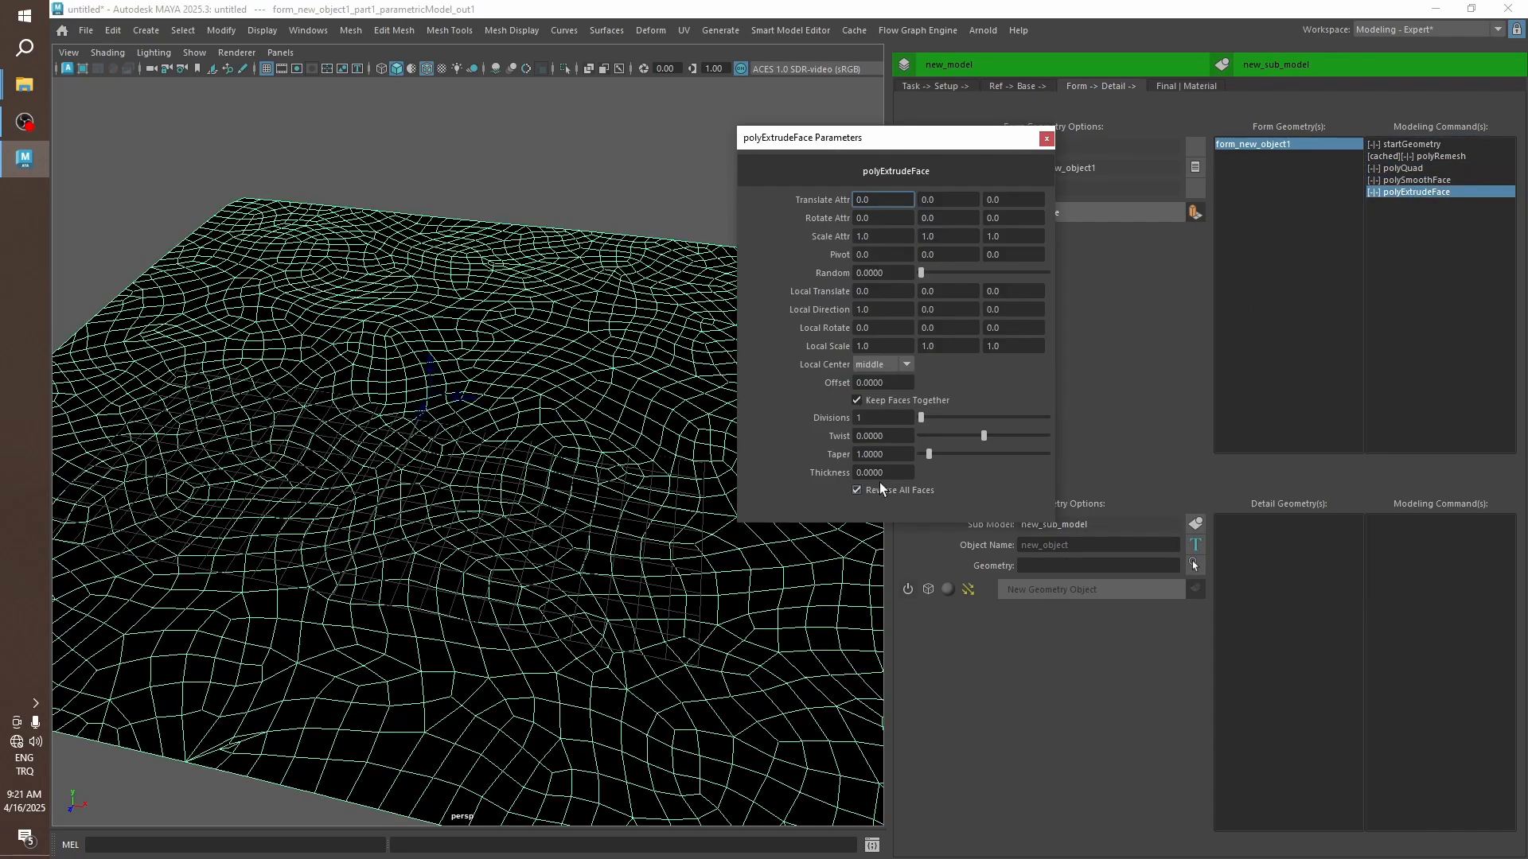
pyautogui.write('0.01')
pyautogui.press('Return')
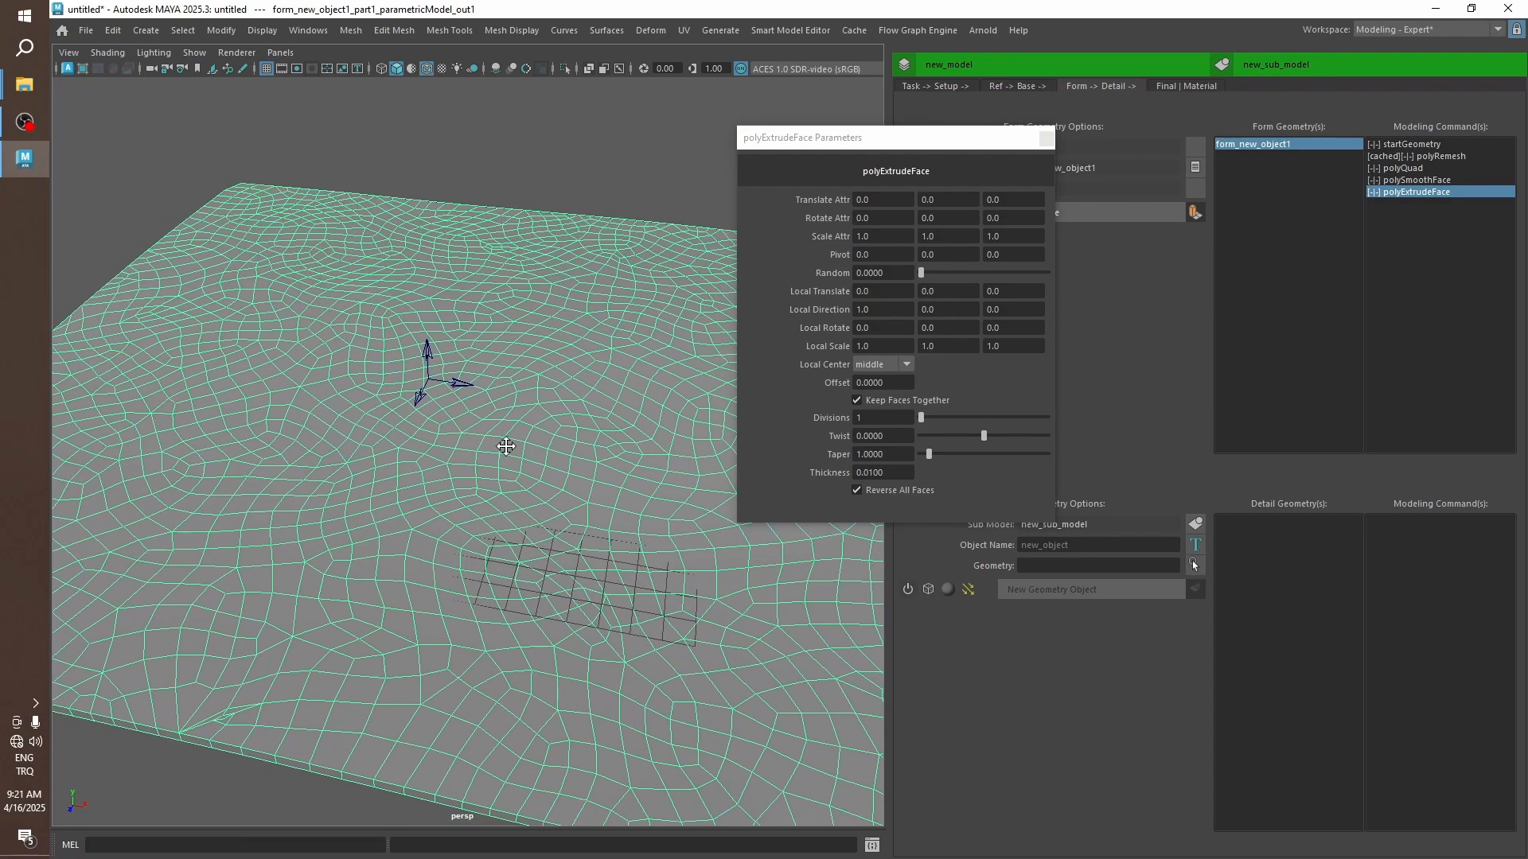
# Turn off Keep Faces Together for the face extrusion and set its Local Scale to 0.9 on all three axes.
pyautogui.click(866, 400)
pyautogui.click(1009, 255)
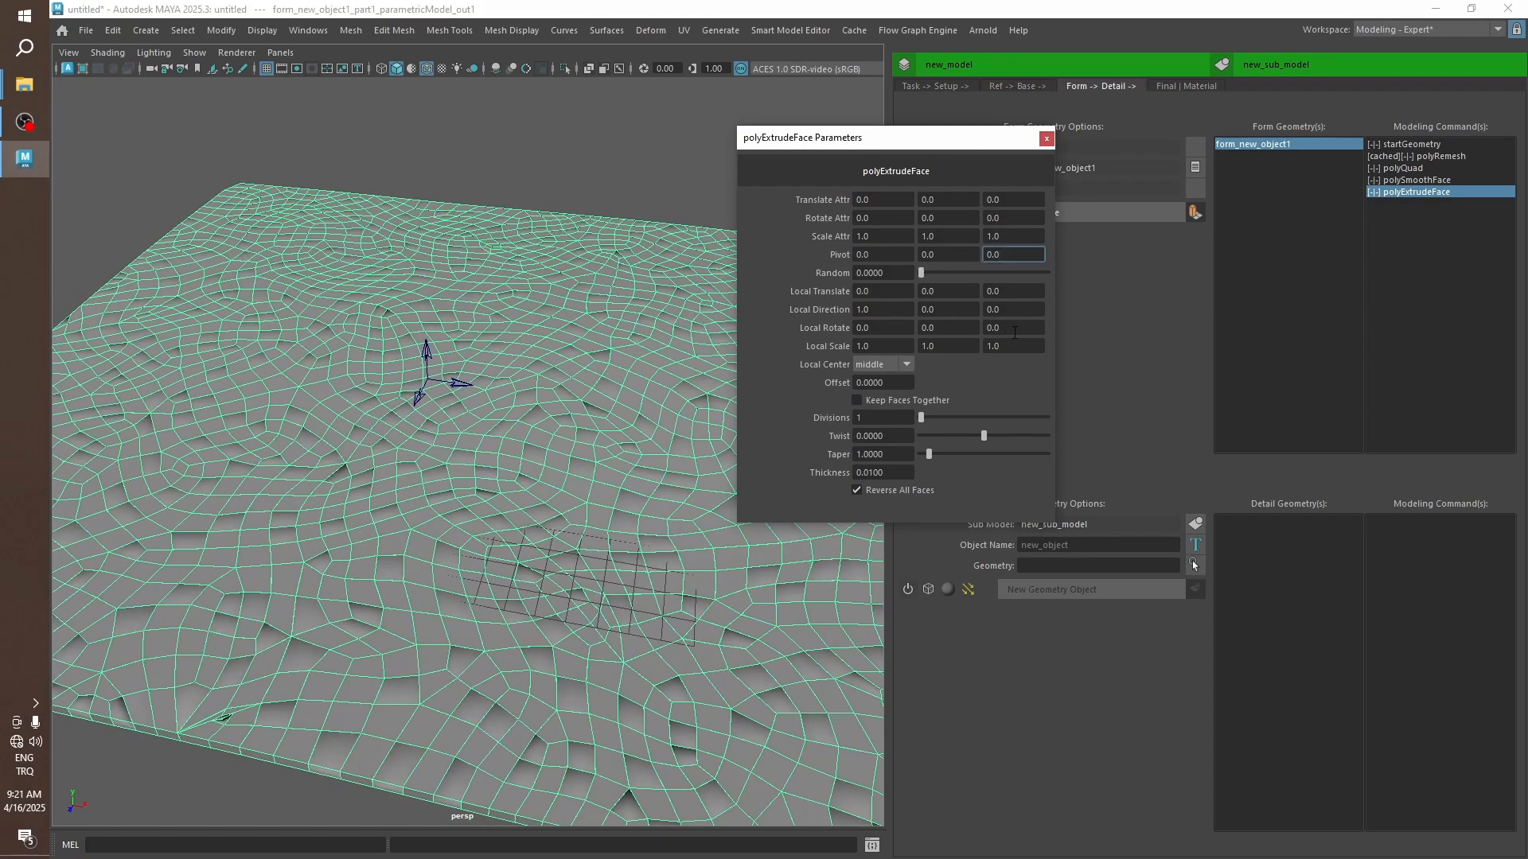
pyautogui.press('Tab')
pyautogui.hotkey('shift', 'Tab')
pyautogui.write('.9')
pyautogui.press('Return')
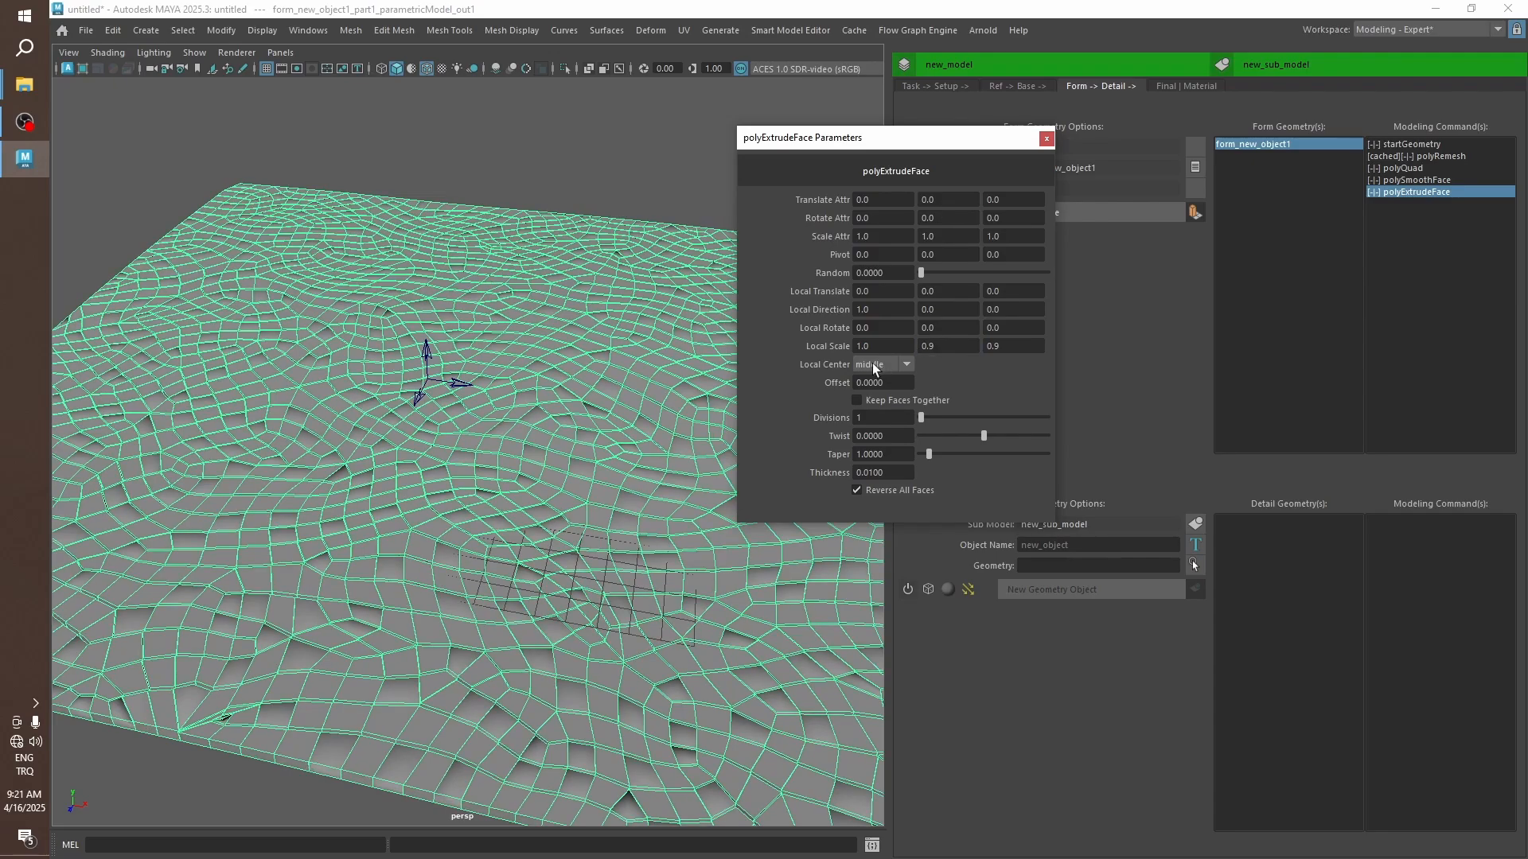
pyautogui.write('.9')
pyautogui.press('Return')
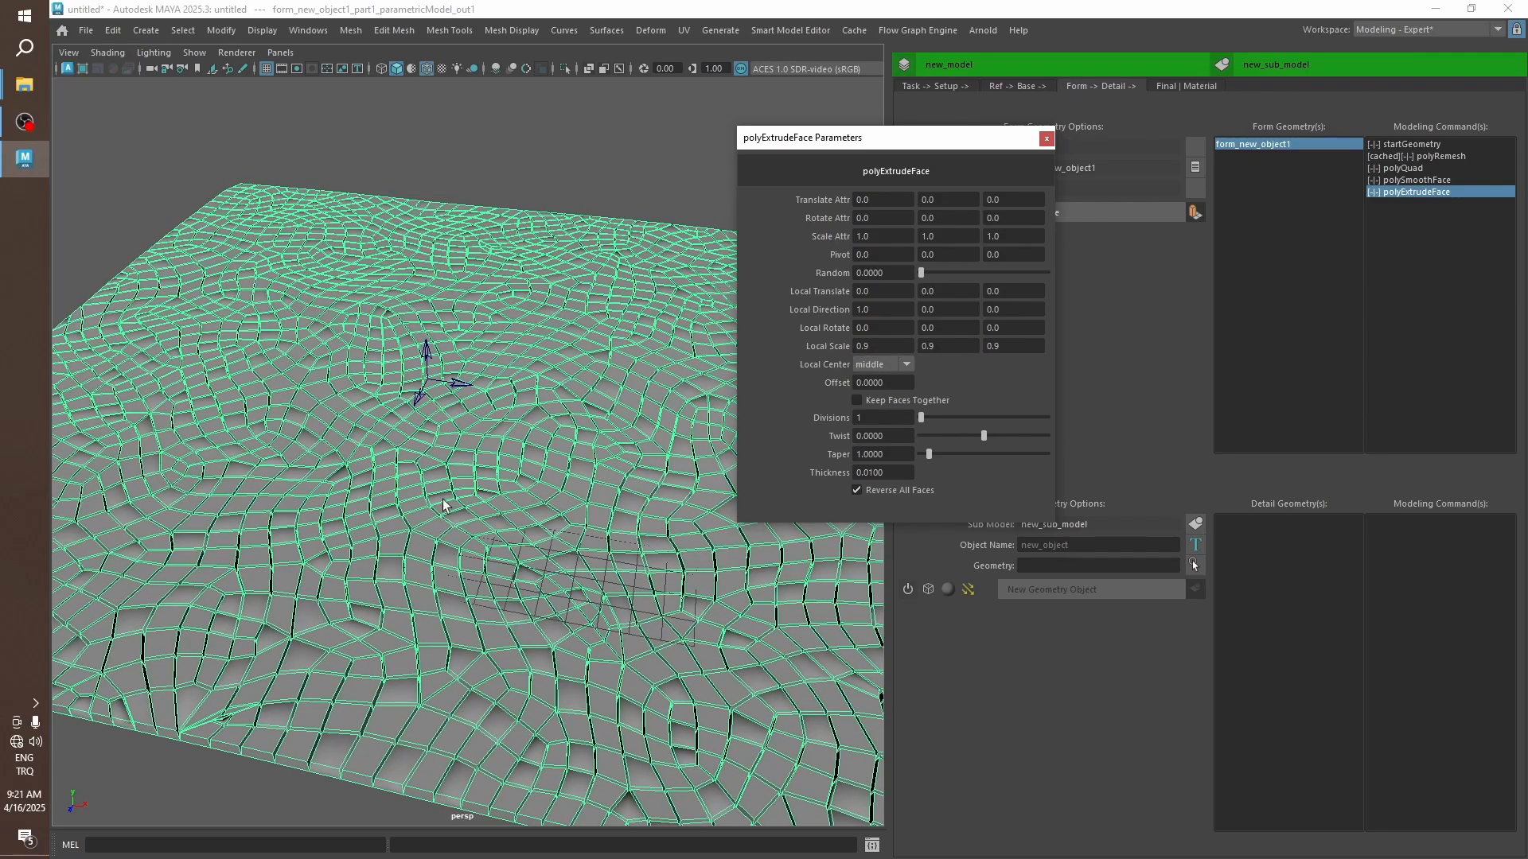
# Inspect the separated tiles and set the polyExtrudeFace Divisions to 2.
pyautogui.click(1044, 147)
pyautogui.moveTo(556, 351)
pyautogui.keyDown('alt'); pyautogui.mouseDown()
pyautogui.moveTo(592, 178)
pyautogui.moveTo(502, 302)
pyautogui.moveTo(542, 325)
pyautogui.moveTo(529, 318)
pyautogui.moveTo(546, 349)
pyautogui.mouseUp(); pyautogui.keyUp('alt')
pyautogui.click(592, 178)
pyautogui.click(1392, 192)
pyautogui.doubleClick(1393, 192)
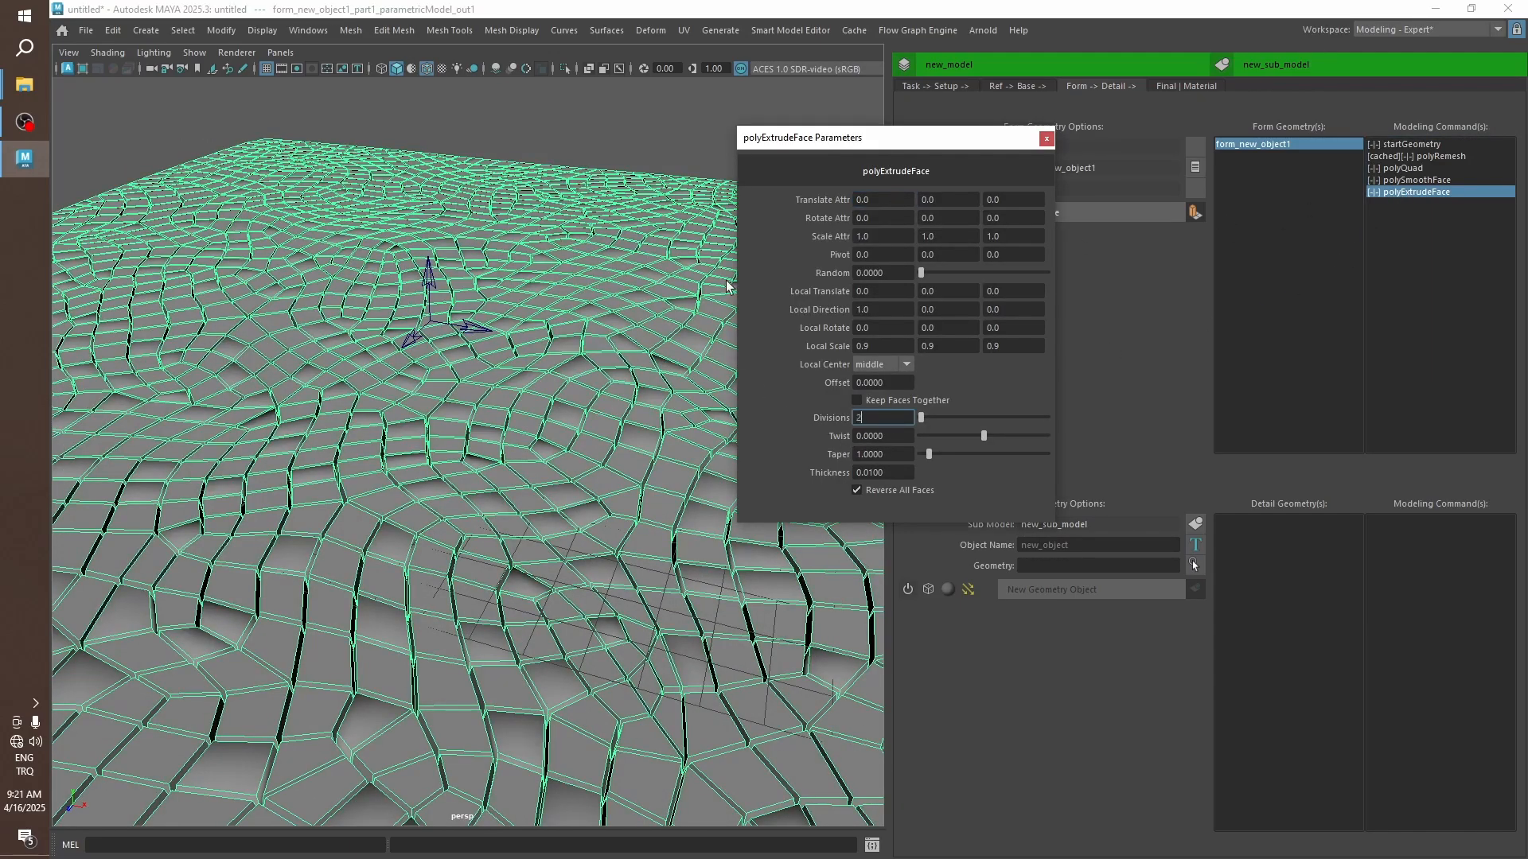
pyautogui.press('Return')
pyautogui.click(1046, 139)
# Add a Move Vertex command after polyExtrudeFace and set its translate values to 0.01.
pyautogui.click(1196, 212)
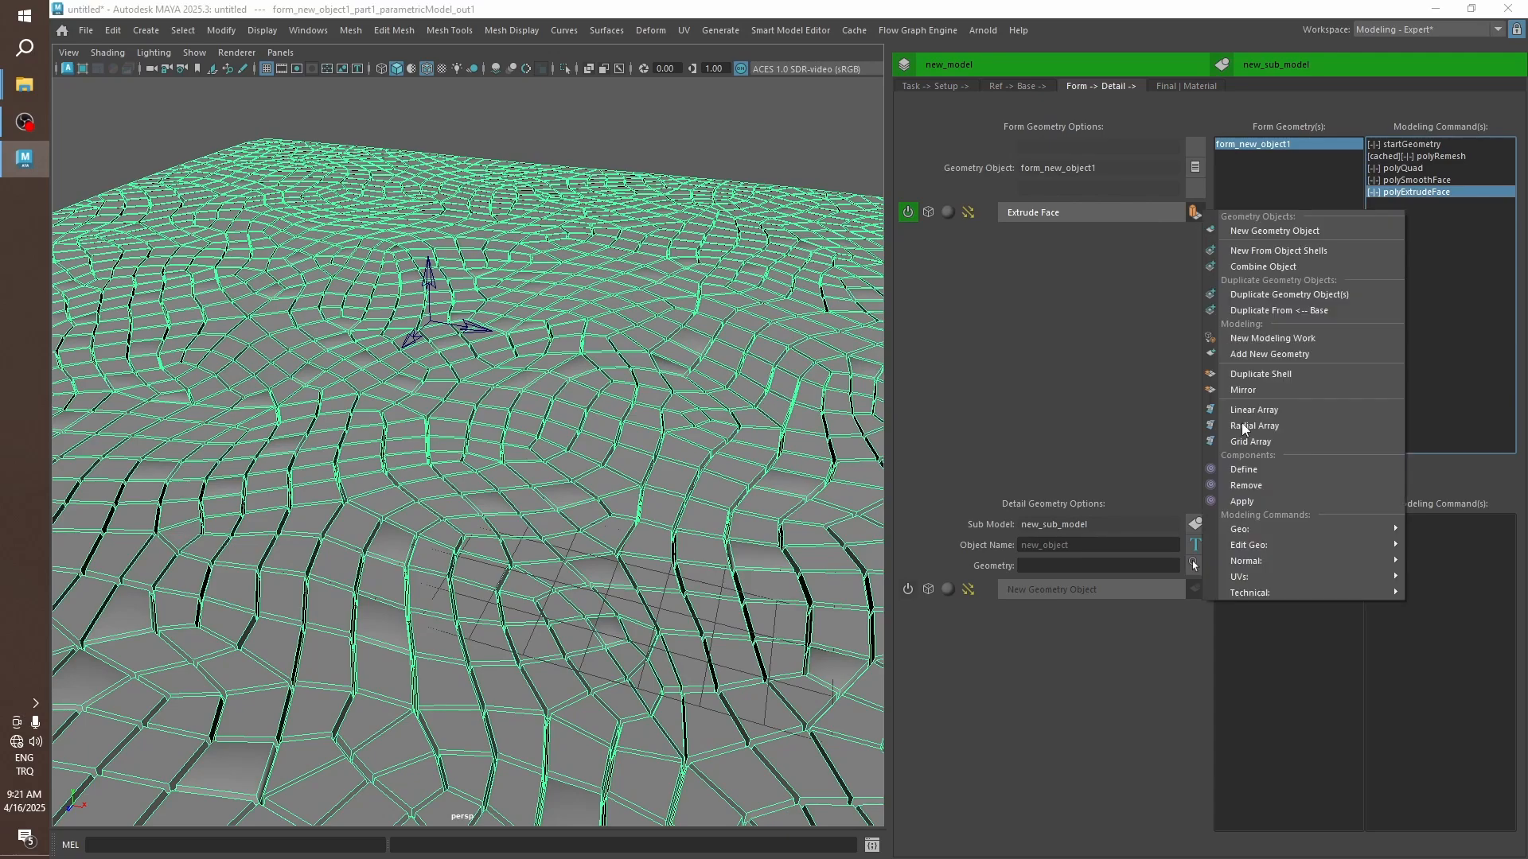
pyautogui.moveTo(1254, 544)
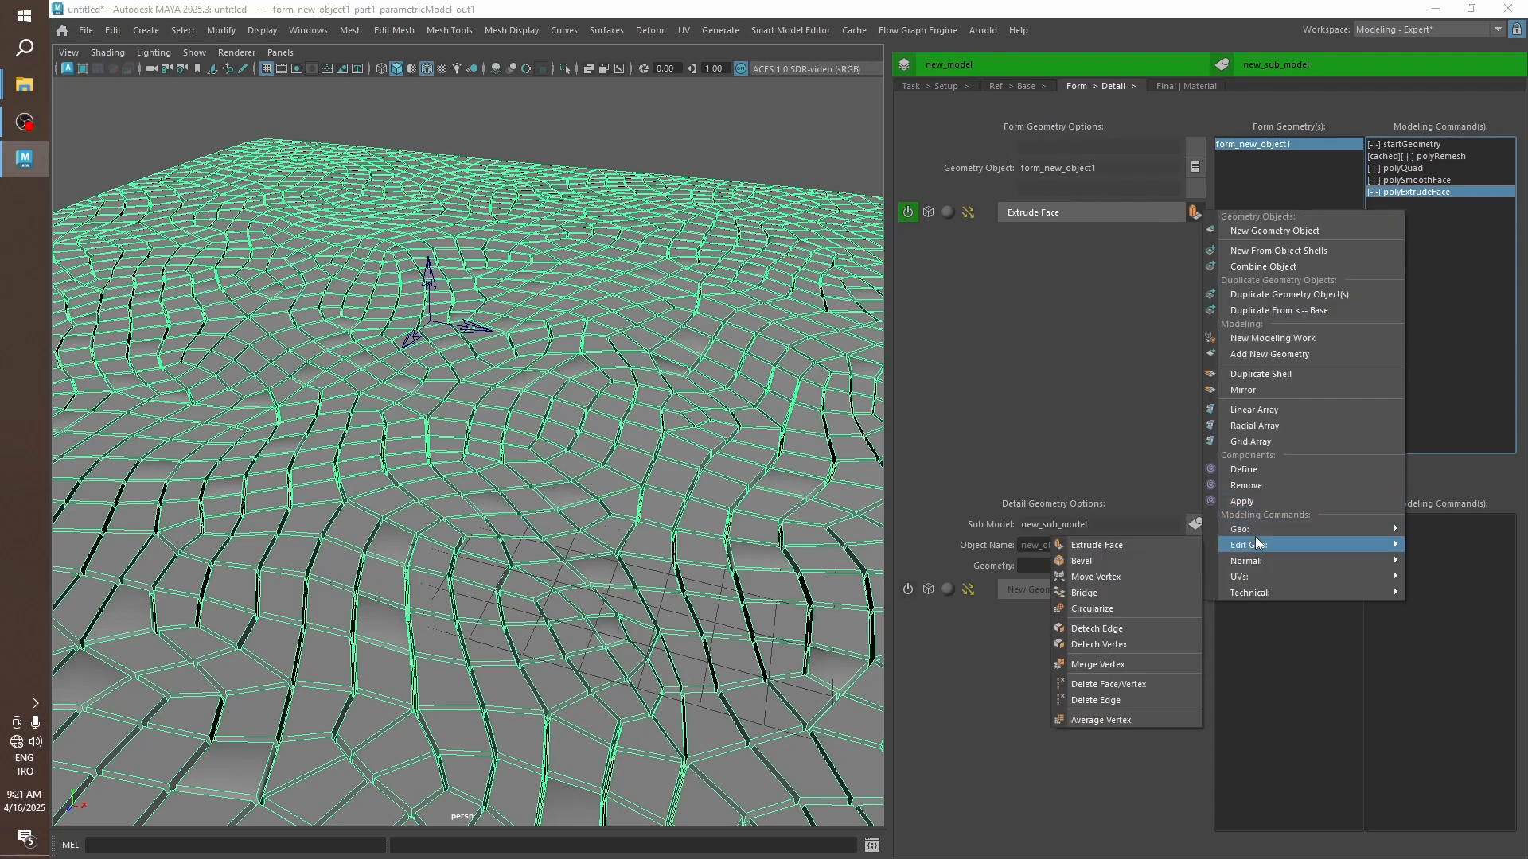
pyautogui.click(1121, 578)
pyautogui.doubleClick(1403, 204)
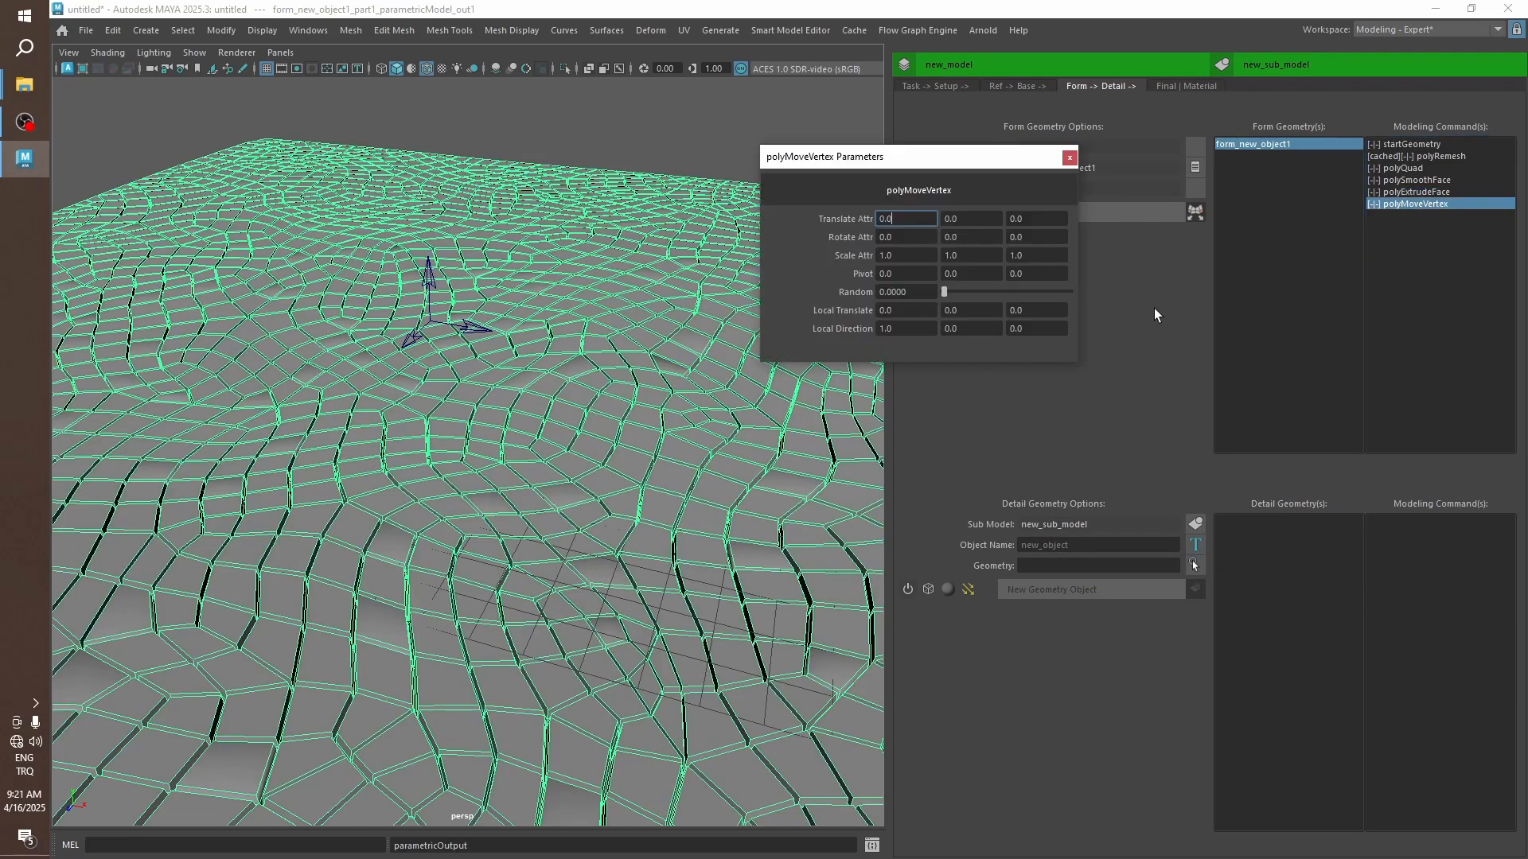
pyautogui.write('.')
pyautogui.press('Tab')
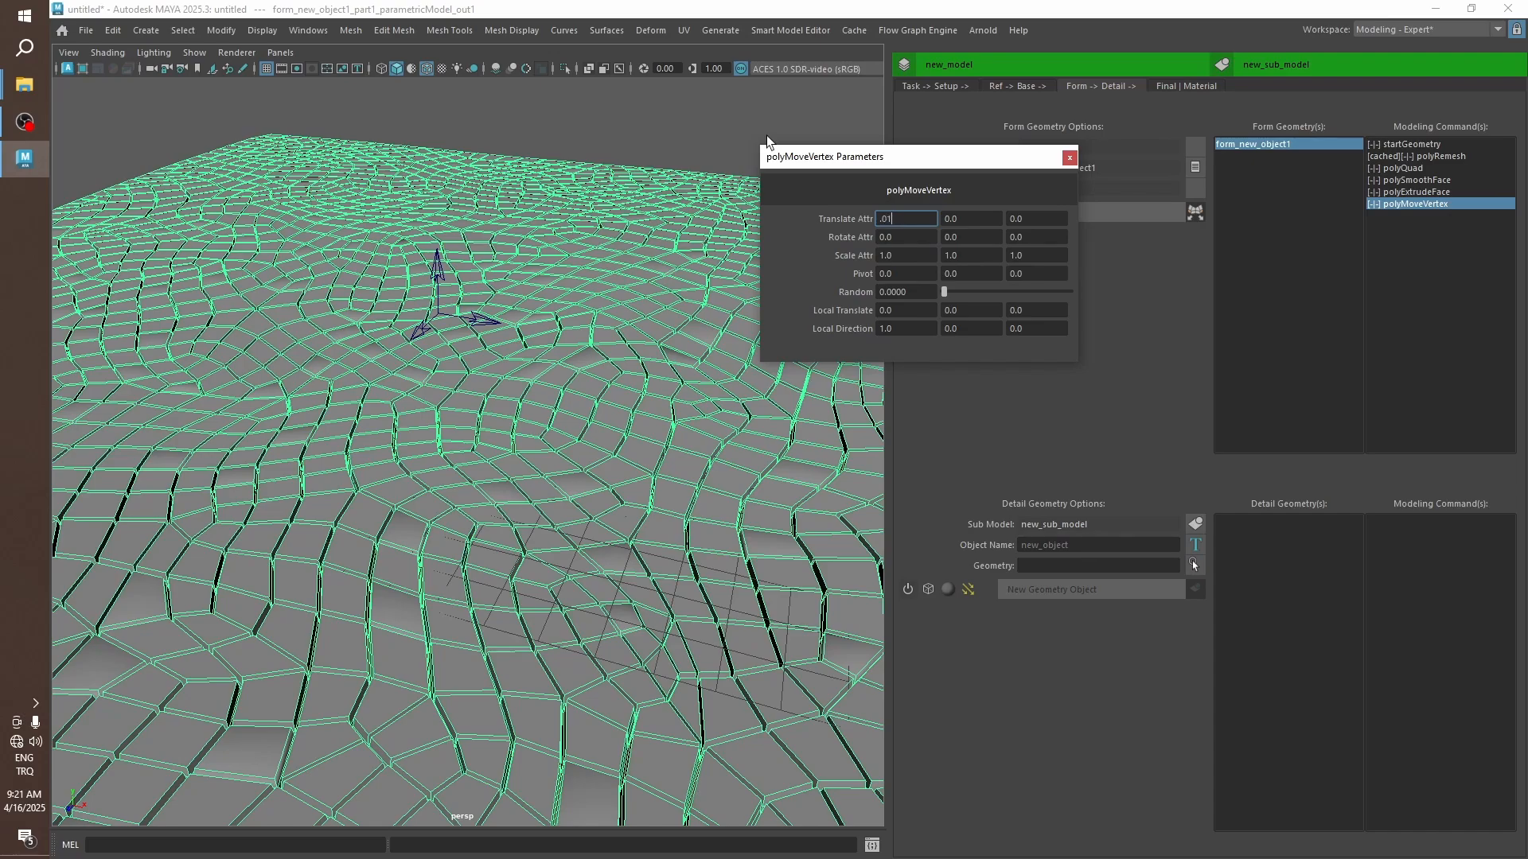
pyautogui.write('.01')
pyautogui.press('Tab')
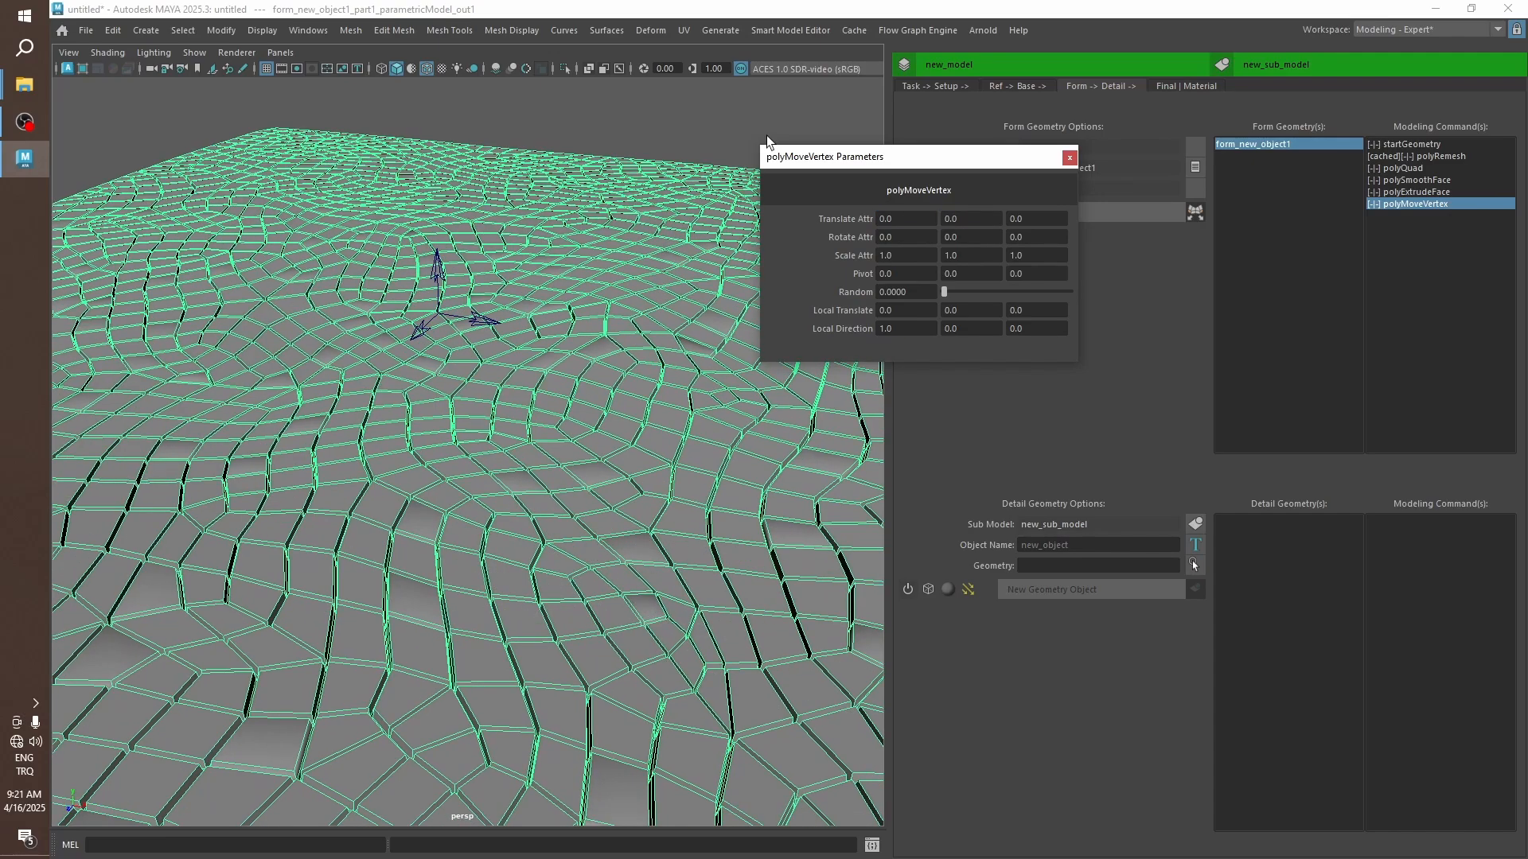
pyautogui.write('.')
pyautogui.press('Return')
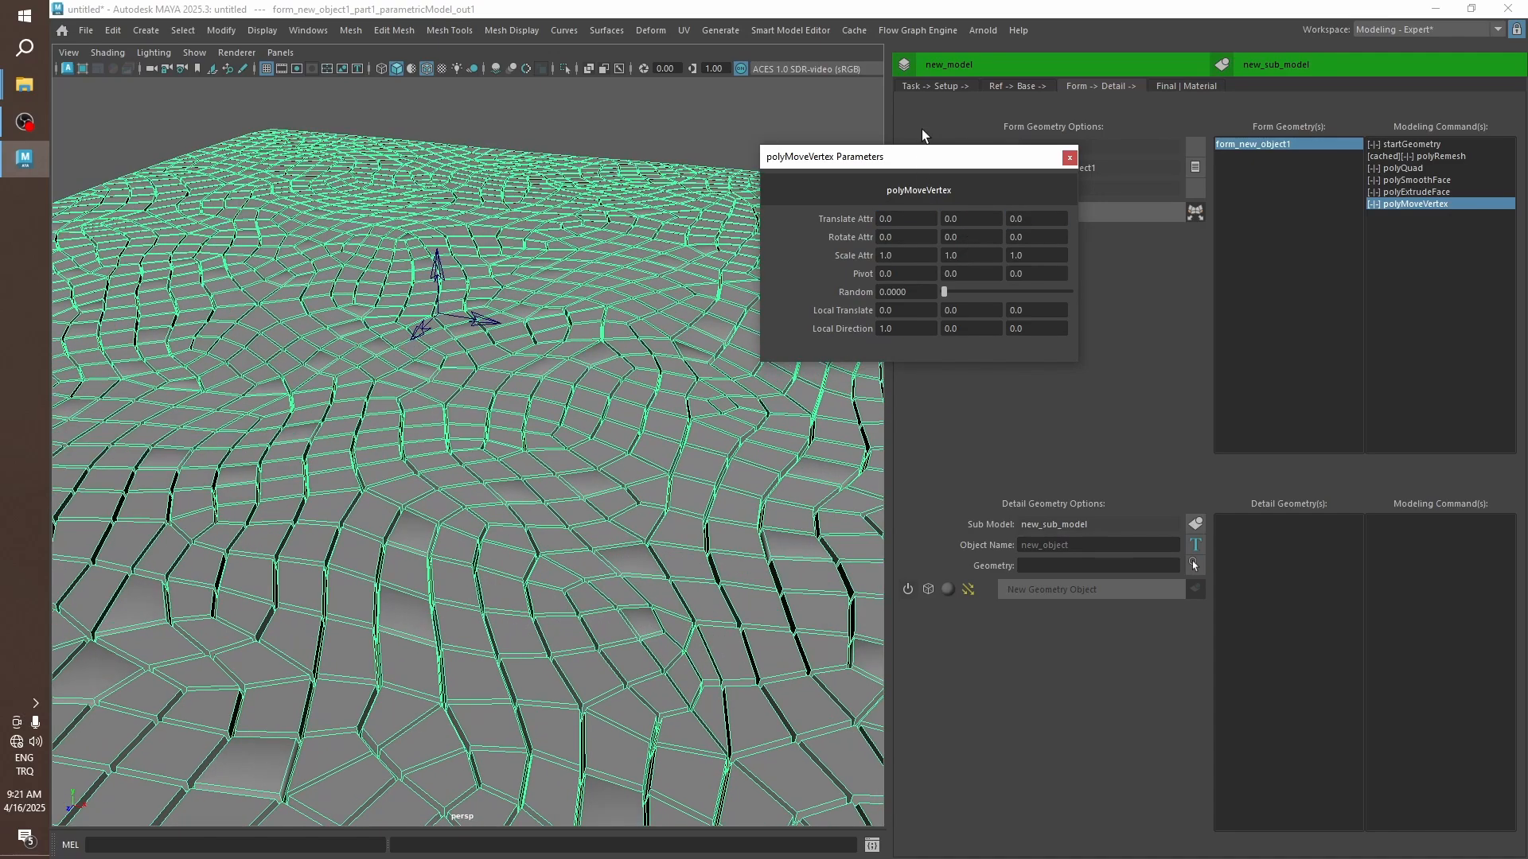
# Set the polyMoveVertex Random value to about 0.25 and inspect the irregular tiles with the mesh deselected.
pyautogui.moveTo(943, 292)
pyautogui.mouseDown()
pyautogui.moveTo(1010, 294)
pyautogui.moveTo(944, 299)
pyautogui.moveTo(975, 304)
pyautogui.mouseUp()
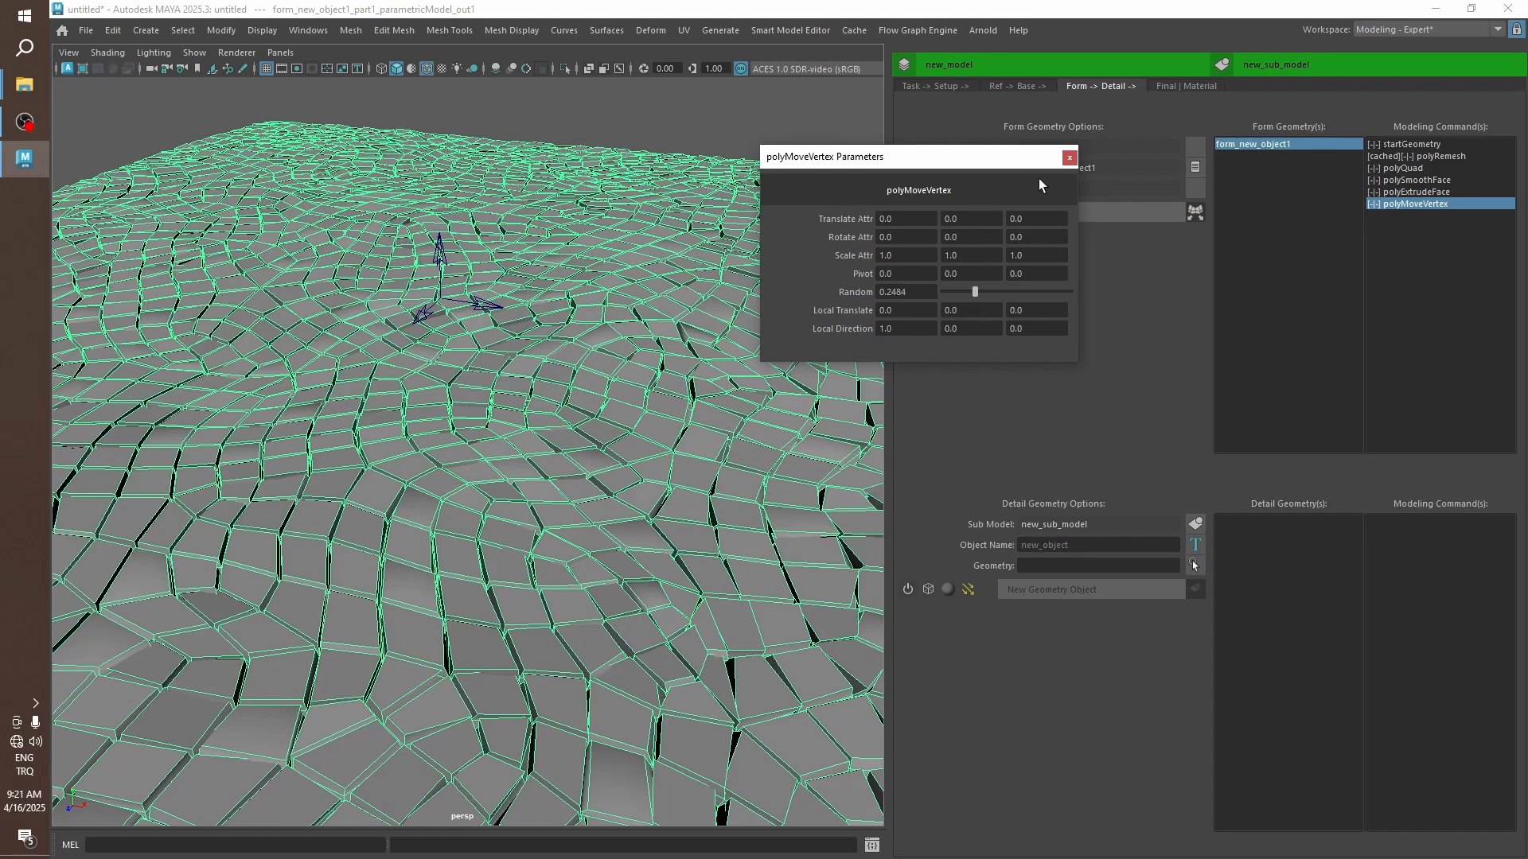
pyautogui.click(1069, 158)
pyautogui.click(597, 312)
pyautogui.hotkey('alt', '5')
pyautogui.moveTo(597, 312)
pyautogui.keyDown('alt'); pyautogui.mouseDown()
pyautogui.moveTo(587, 345)
pyautogui.moveTo(775, 220)
pyautogui.mouseUp(); pyautogui.keyUp('alt')
# Add a second Smooth command after polyMoveVertex.
pyautogui.click(1195, 211)
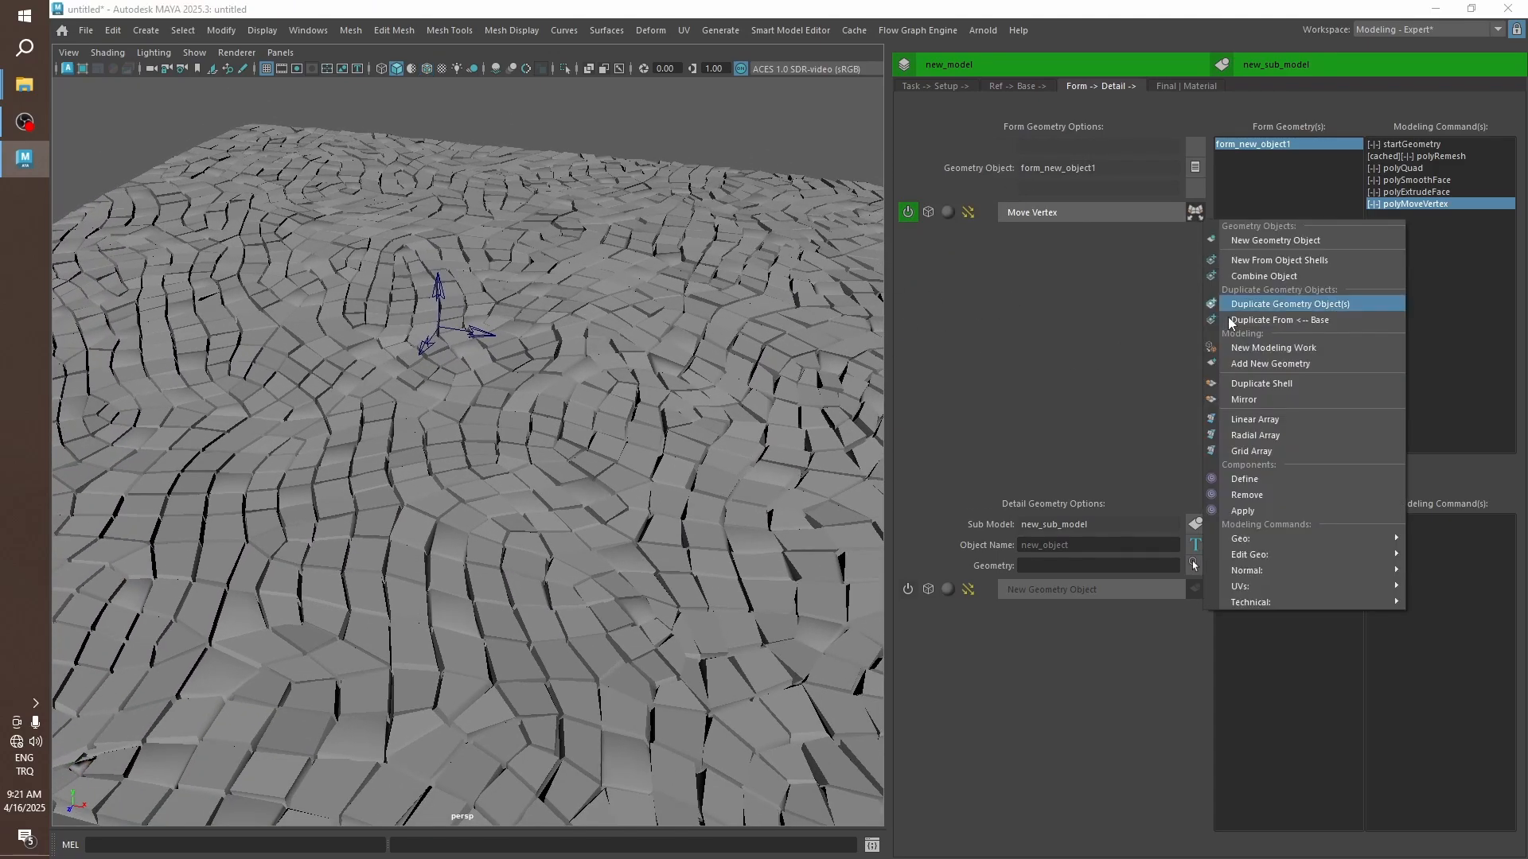
pyautogui.click(1276, 310)
pyautogui.click(1195, 211)
pyautogui.moveTo(1259, 528)
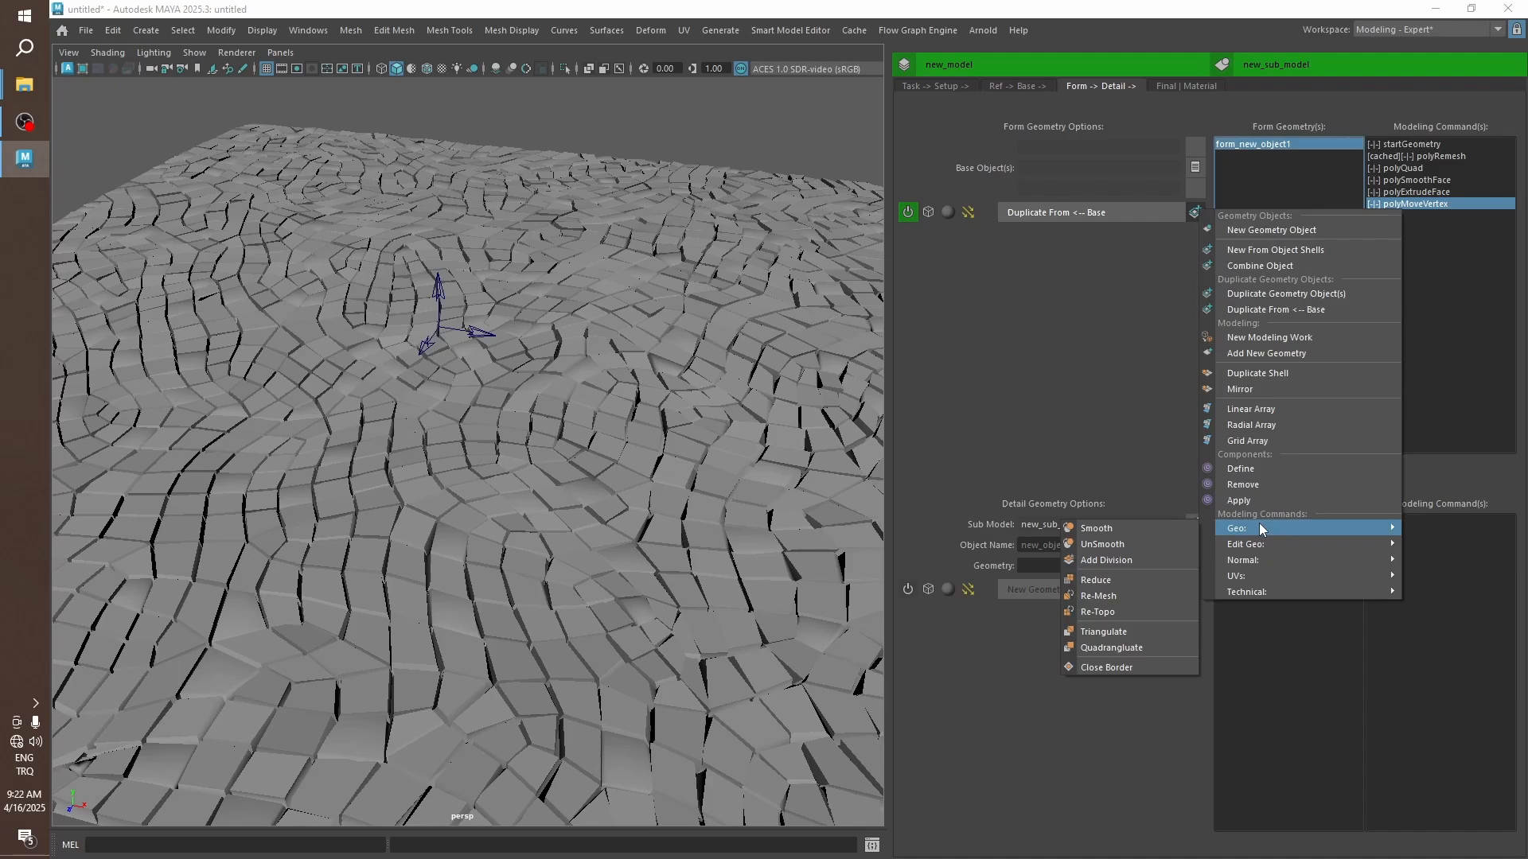
pyautogui.click(1173, 529)
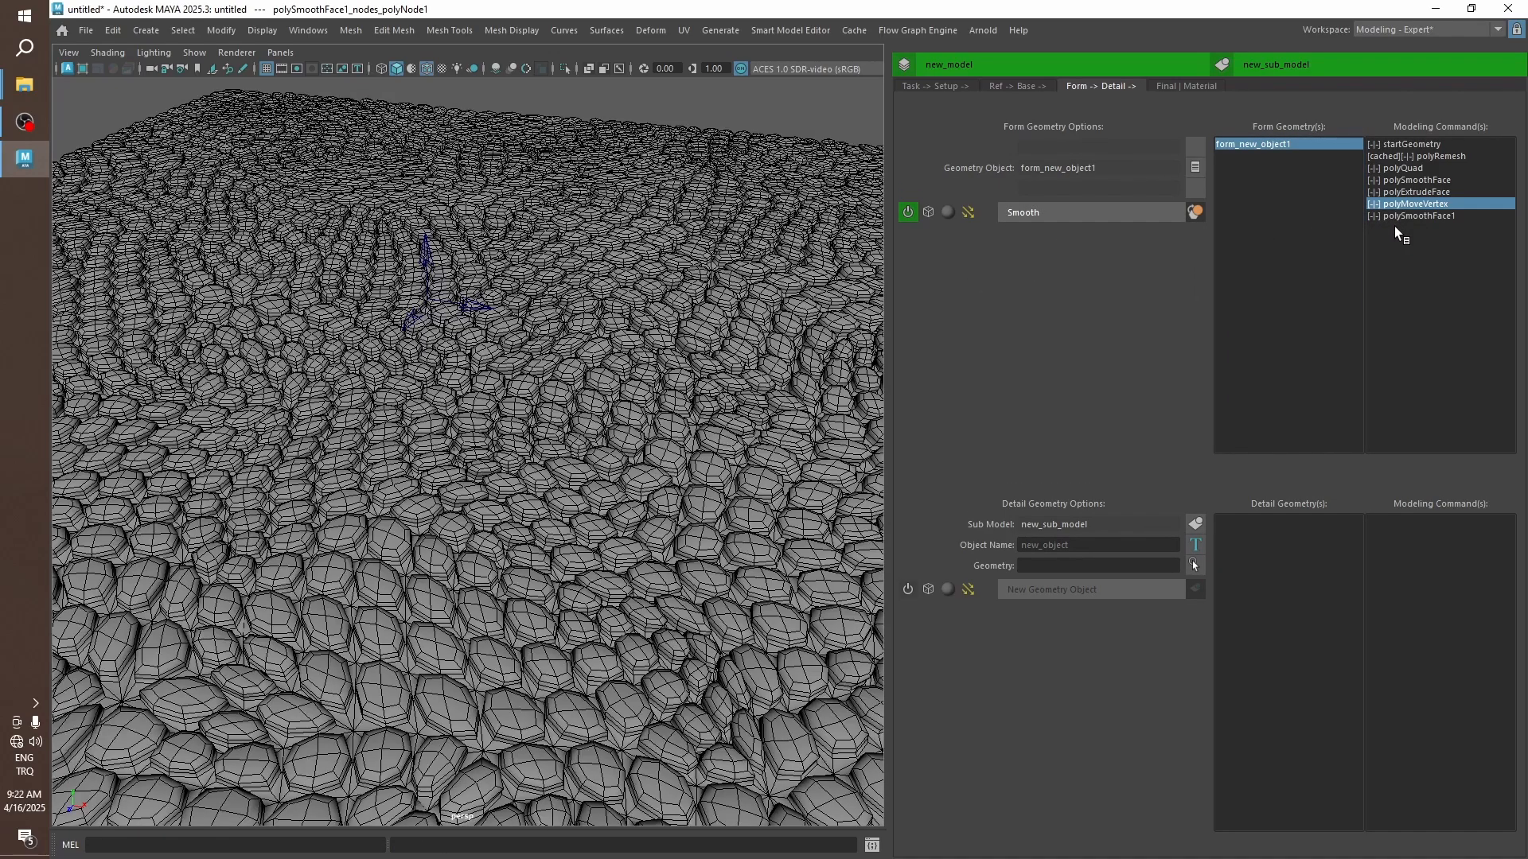
# Set the second Smooth command's Continuity to 0.2 and Divisions to 2.
pyautogui.click(1394, 216)
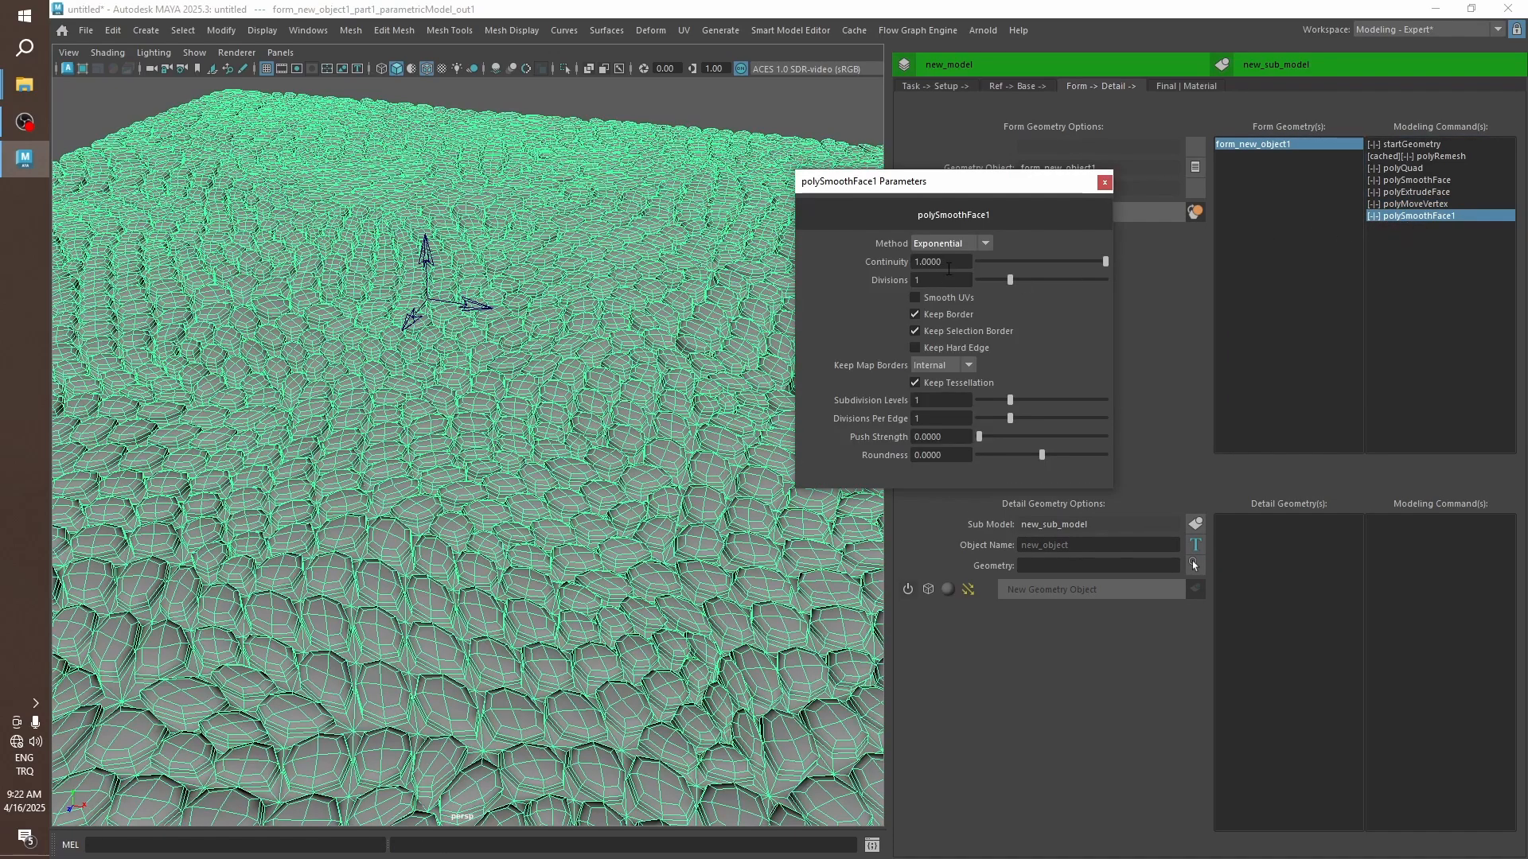
pyautogui.press('Return')
pyautogui.keyDown('alt'); pyautogui.moveTo(526, 427); pyautogui.dragTo(597, 402, button='right'); pyautogui.keyUp('alt')
pyautogui.moveTo(930, 281); pyautogui.dragTo(857, 272)
pyautogui.write('2')
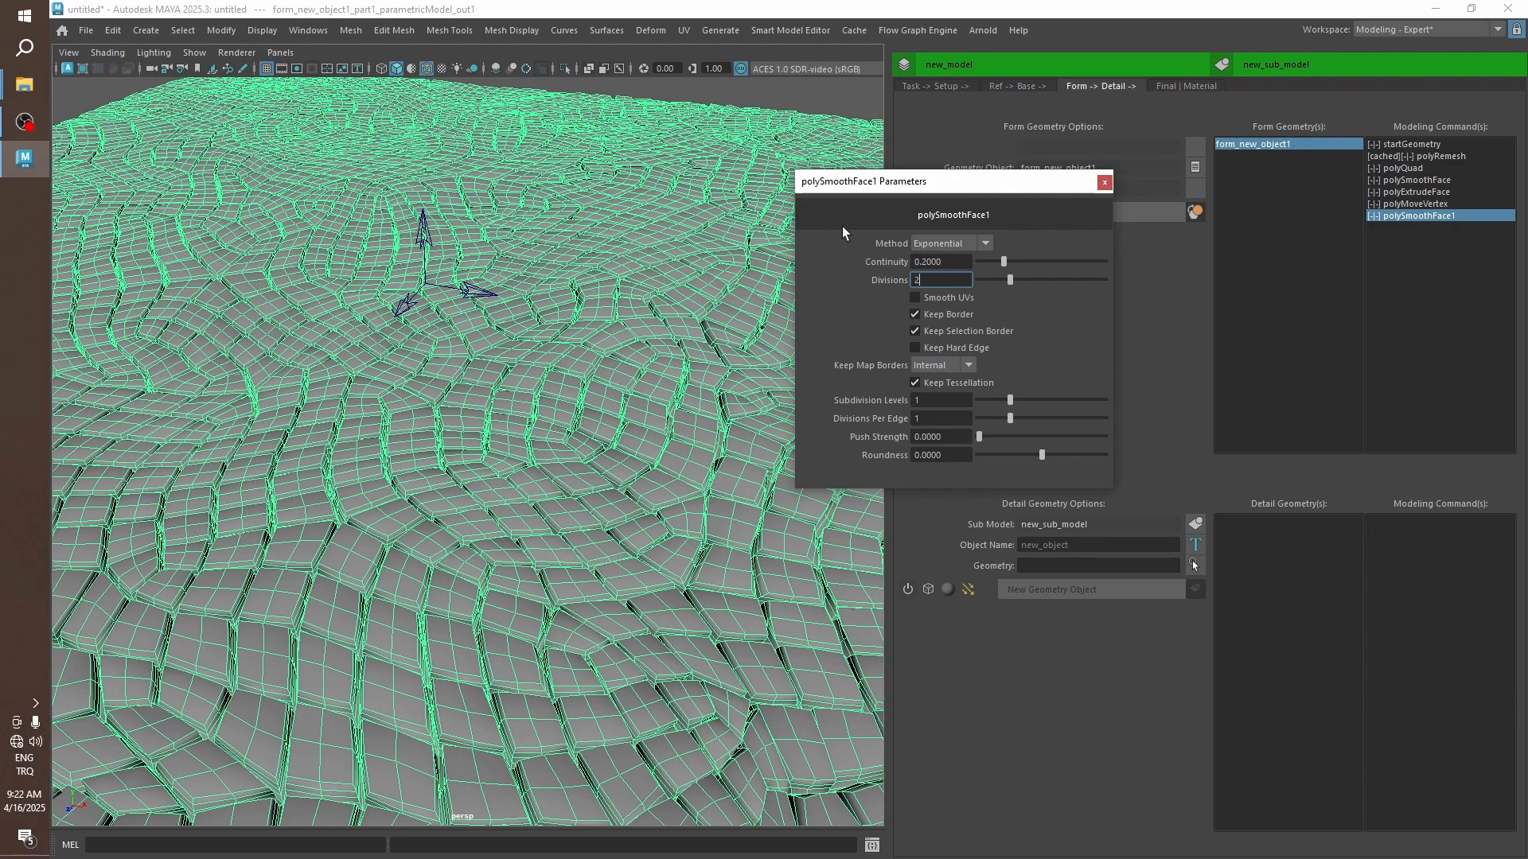
pyautogui.press('Return')
pyautogui.keyDown('alt'); pyautogui.moveTo(489, 252); pyautogui.dragTo(478, 263, button='middle'); pyautogui.keyUp('alt')
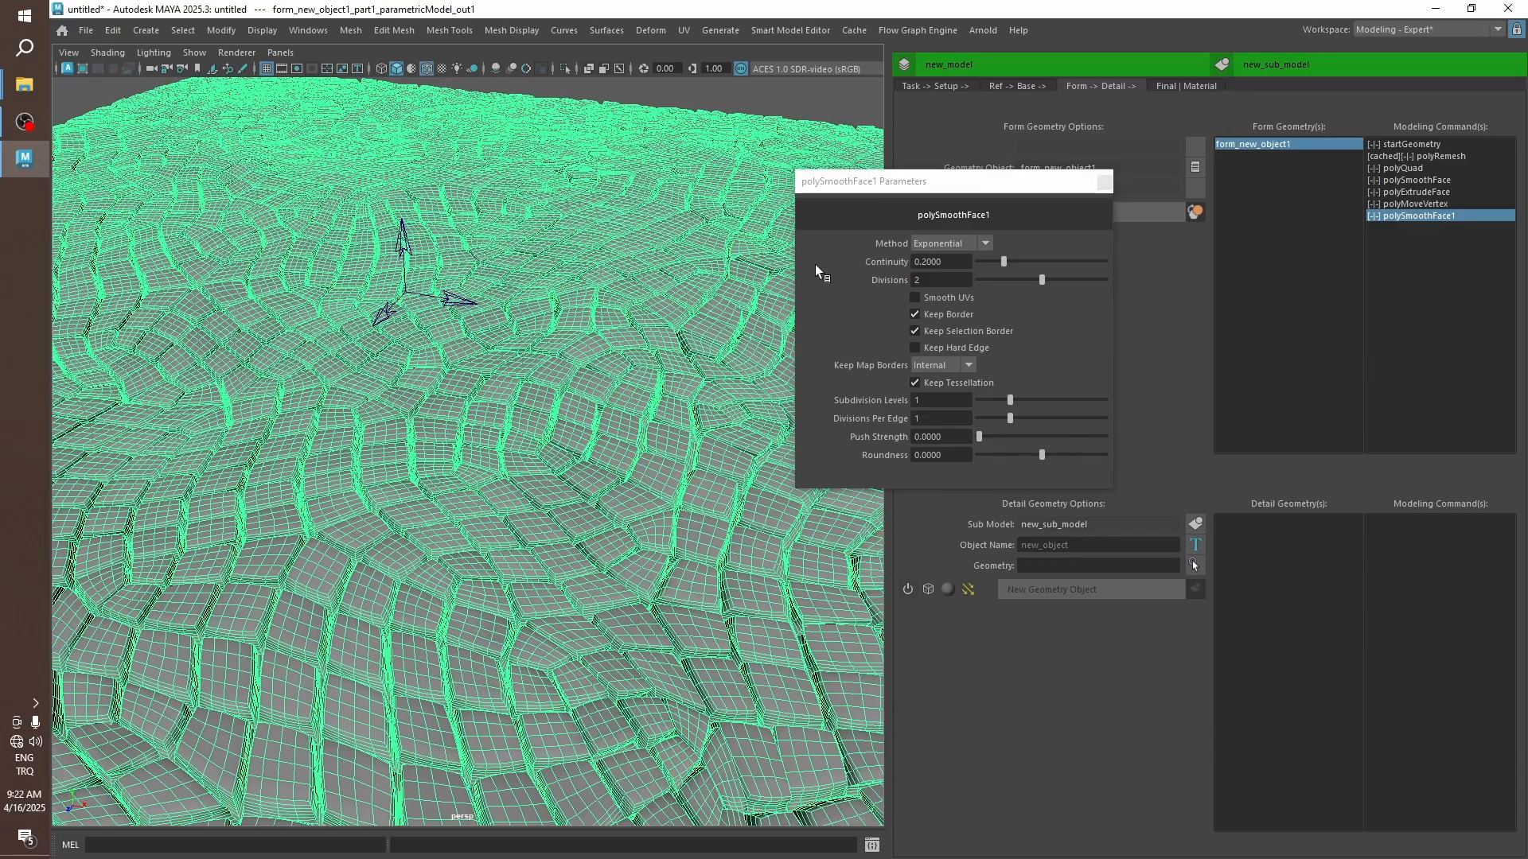
# Try a Continuity of 0.5 on the second Smooth command and inspect the rounded stones.
pyautogui.moveTo(944, 262); pyautogui.dragTo(868, 234)
pyautogui.write('0.5')
pyautogui.press('Return')
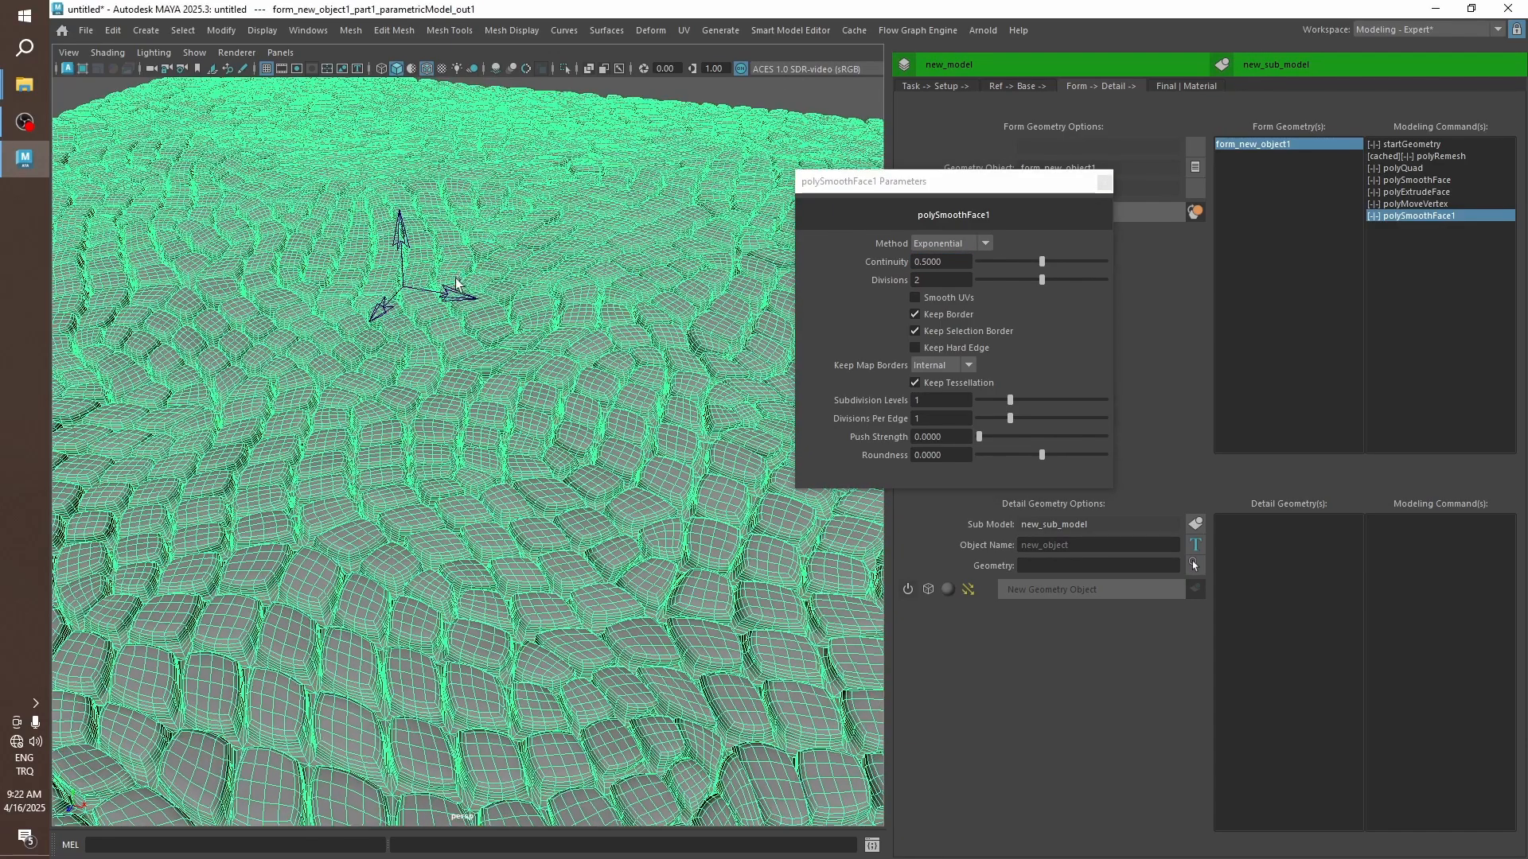
pyautogui.keyDown('alt'); pyautogui.moveTo(458, 271); pyautogui.dragTo(462, 256, button='right'); pyautogui.keyUp('alt')
pyautogui.click(691, 117)
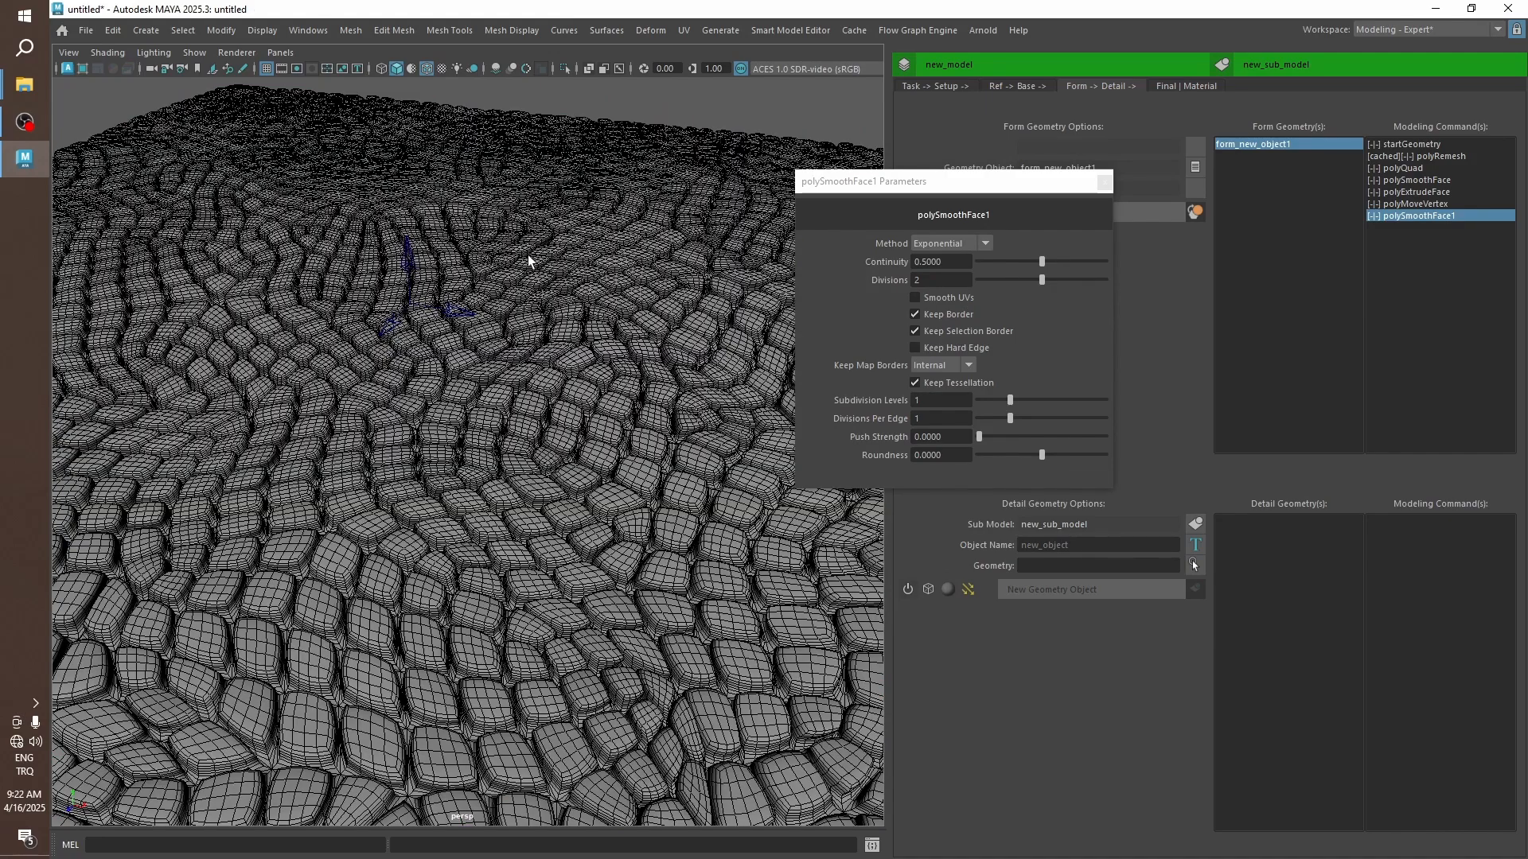
pyautogui.keyDown('alt'); pyautogui.moveTo(529, 256); pyautogui.dragTo(466, 247); pyautogui.keyUp('alt')
# Set the second Smooth command's Continuity to 0.25 and view the finished stone surface.
pyautogui.click(834, 239)
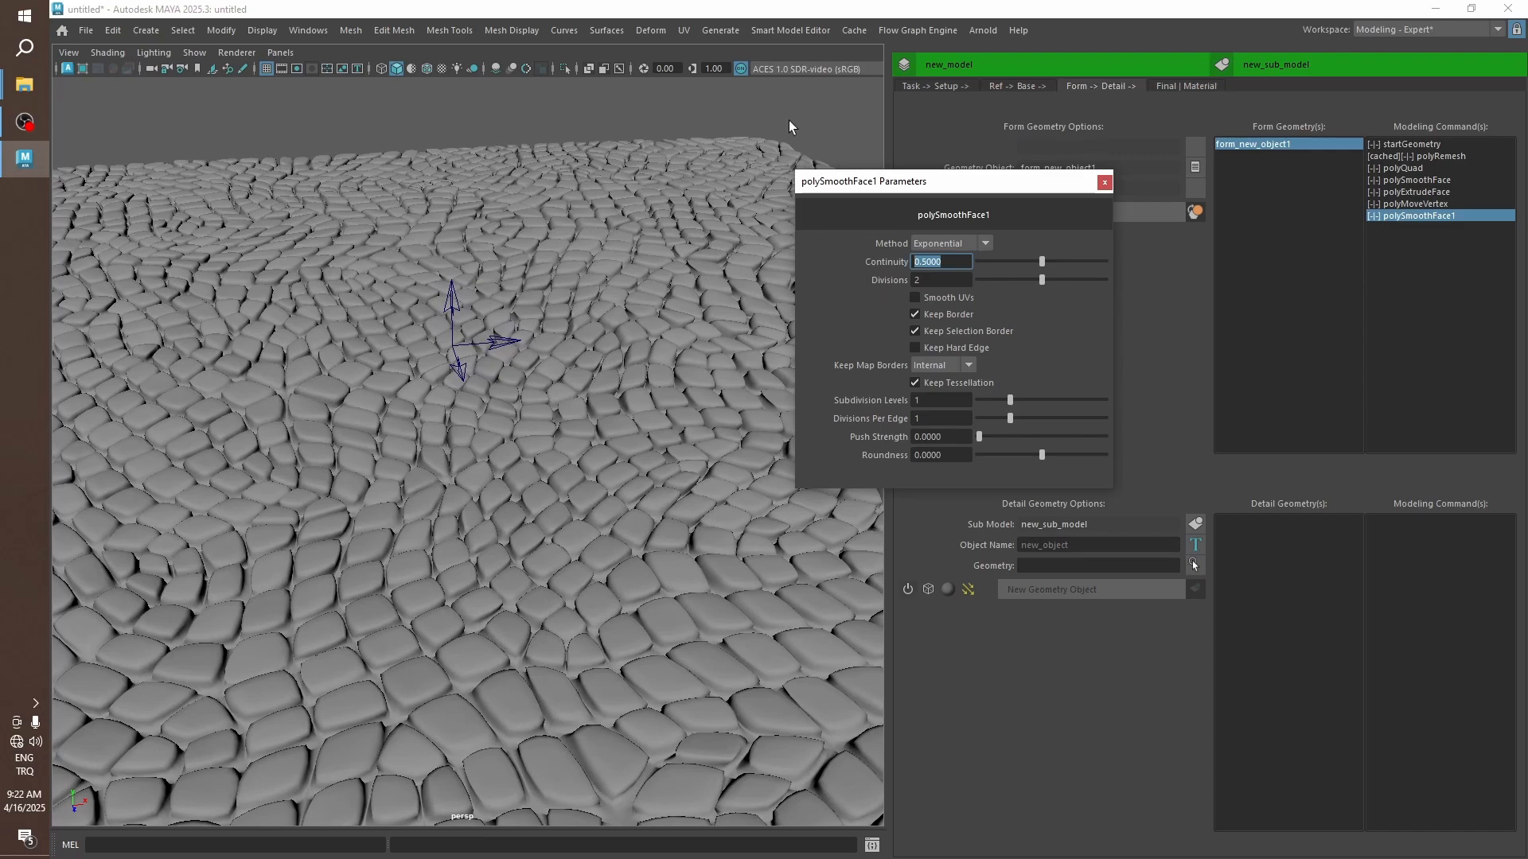
pyautogui.write('0.25')
pyautogui.press('Return')
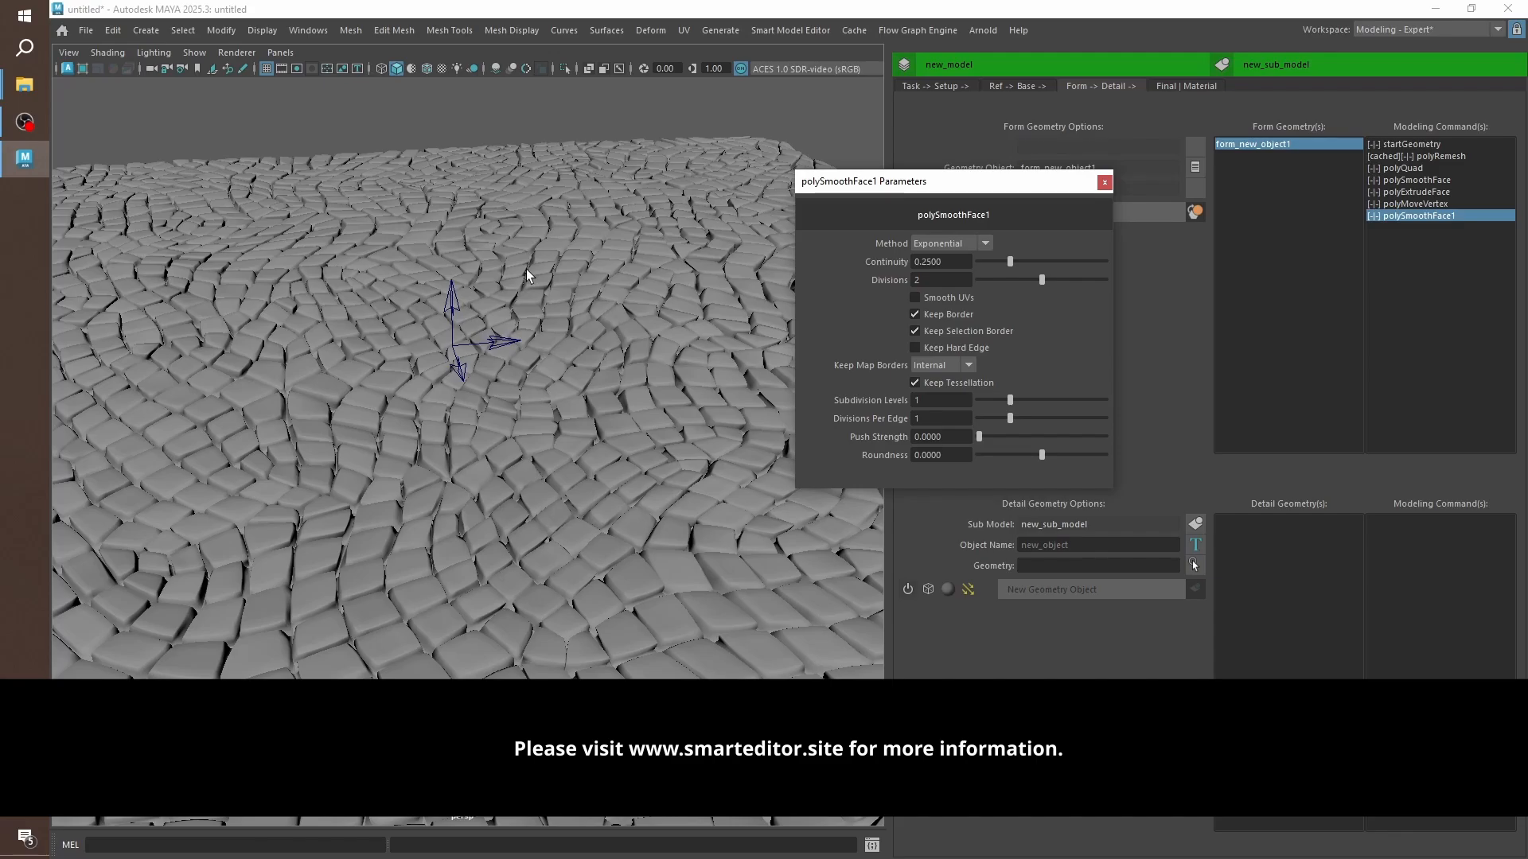
pyautogui.keyDown('alt'); pyautogui.moveTo(522, 260); pyautogui.dragTo(618, 252); pyautogui.keyUp('alt')
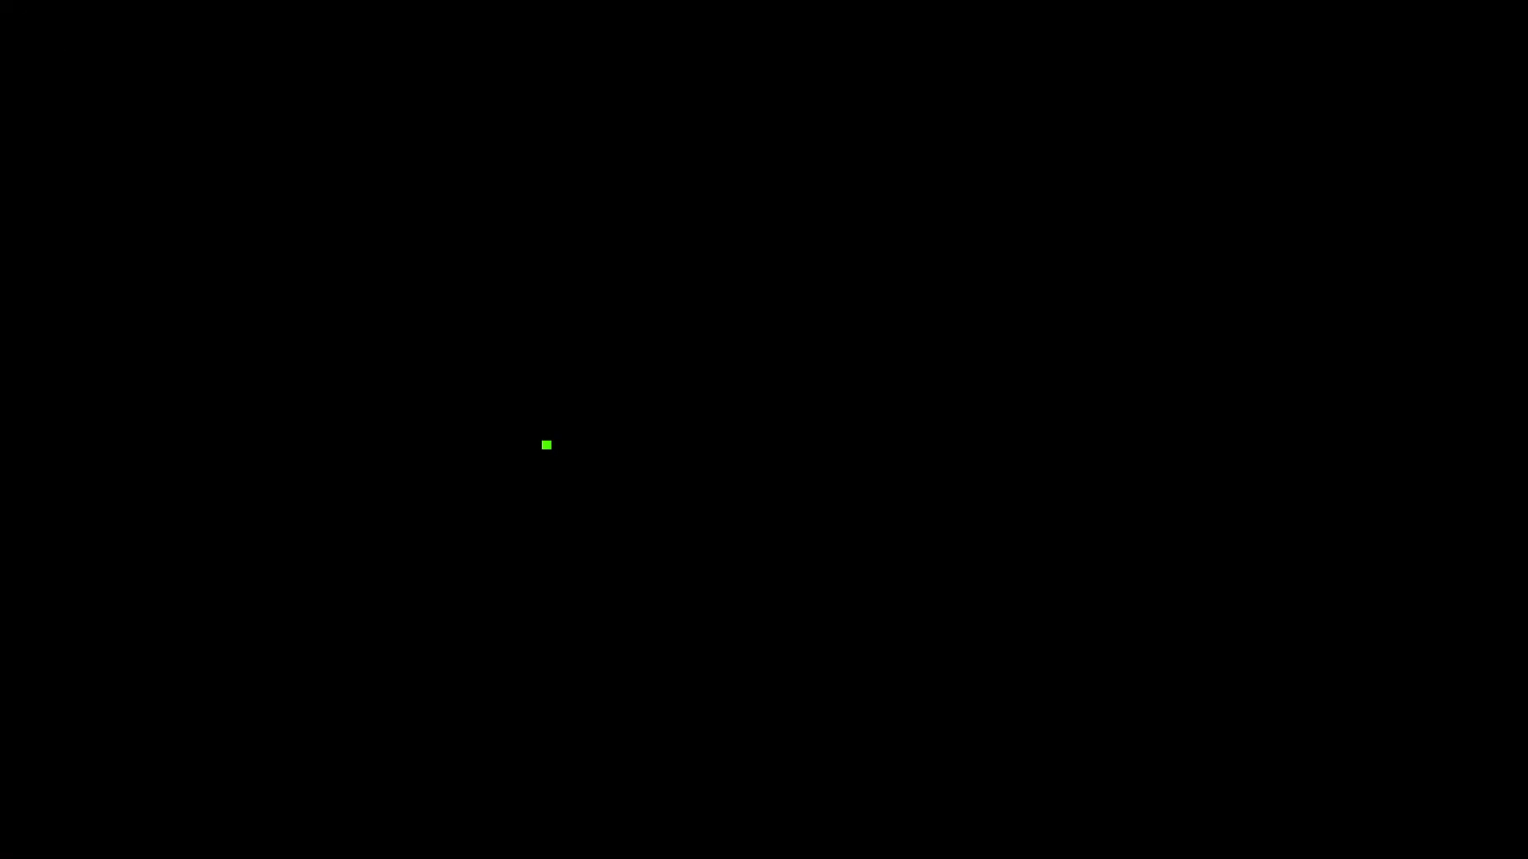